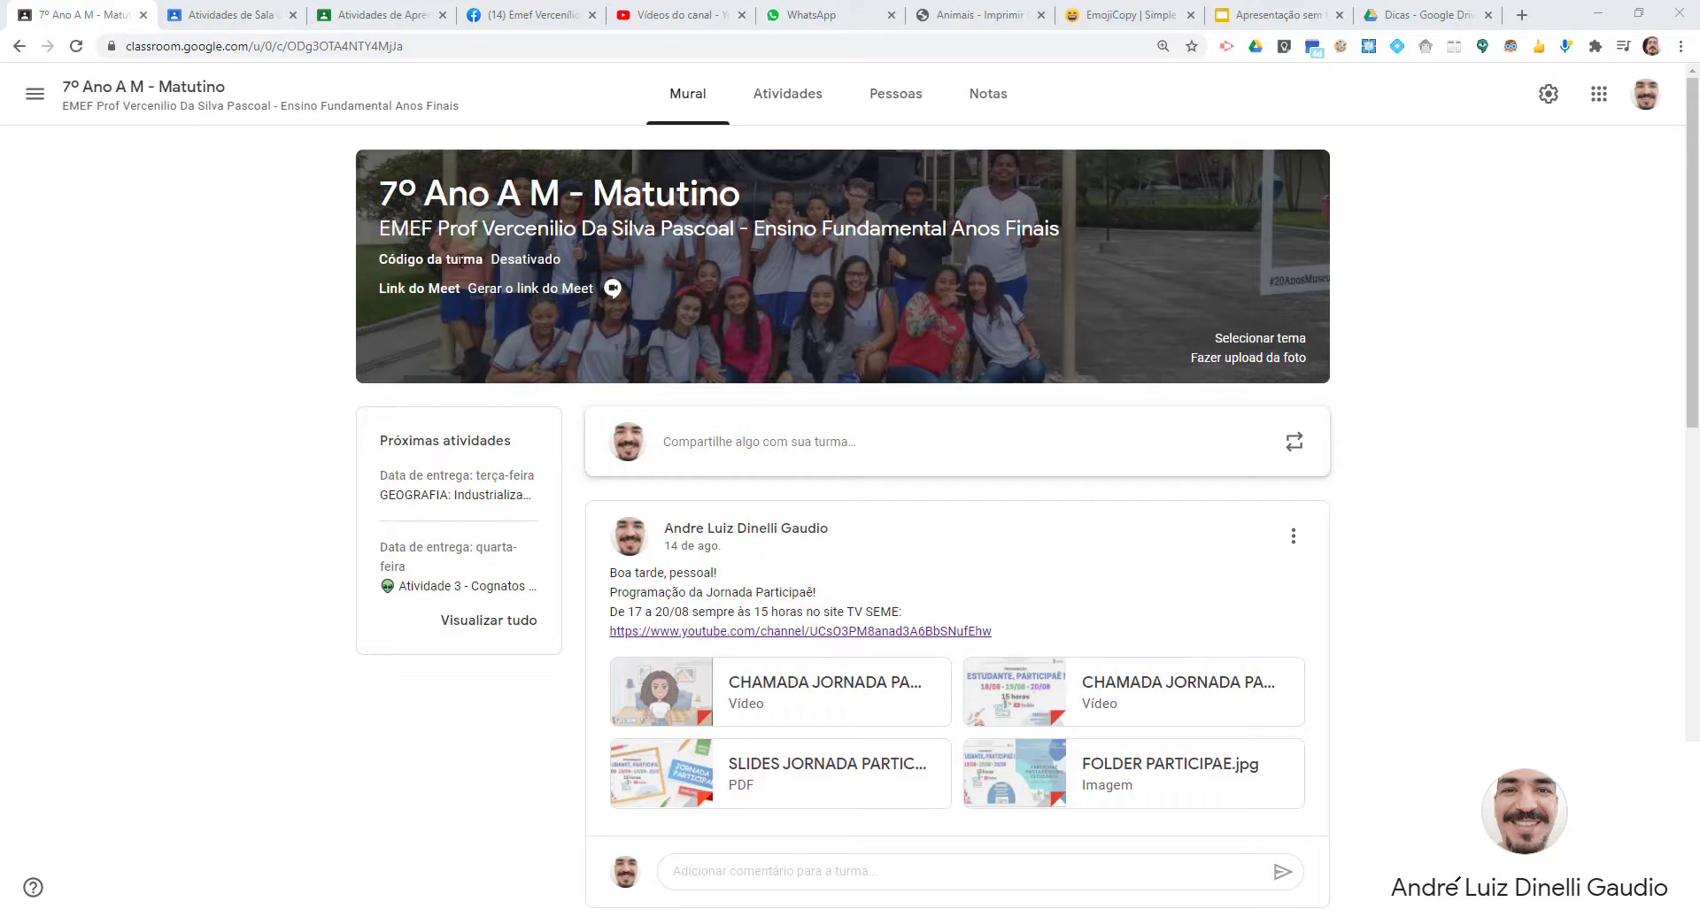
- Open the class's Atividades page and look through its activities grouped by topic
click(789, 97)
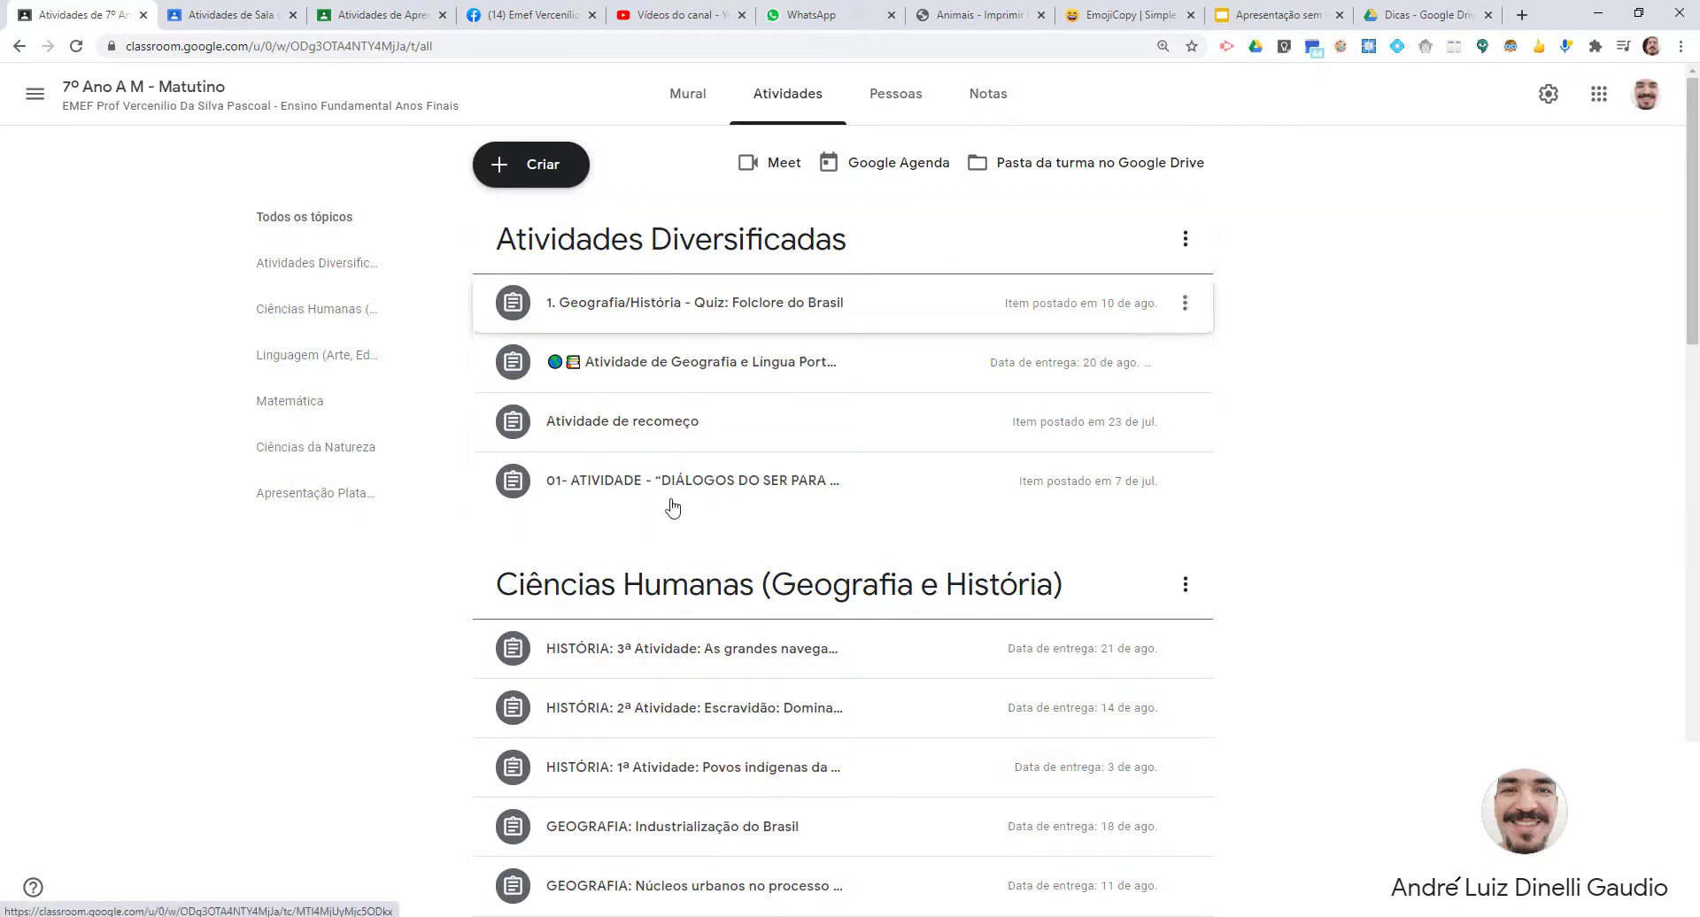
scroll(797, 592, down, 3)
scroll(806, 593, down, 12)
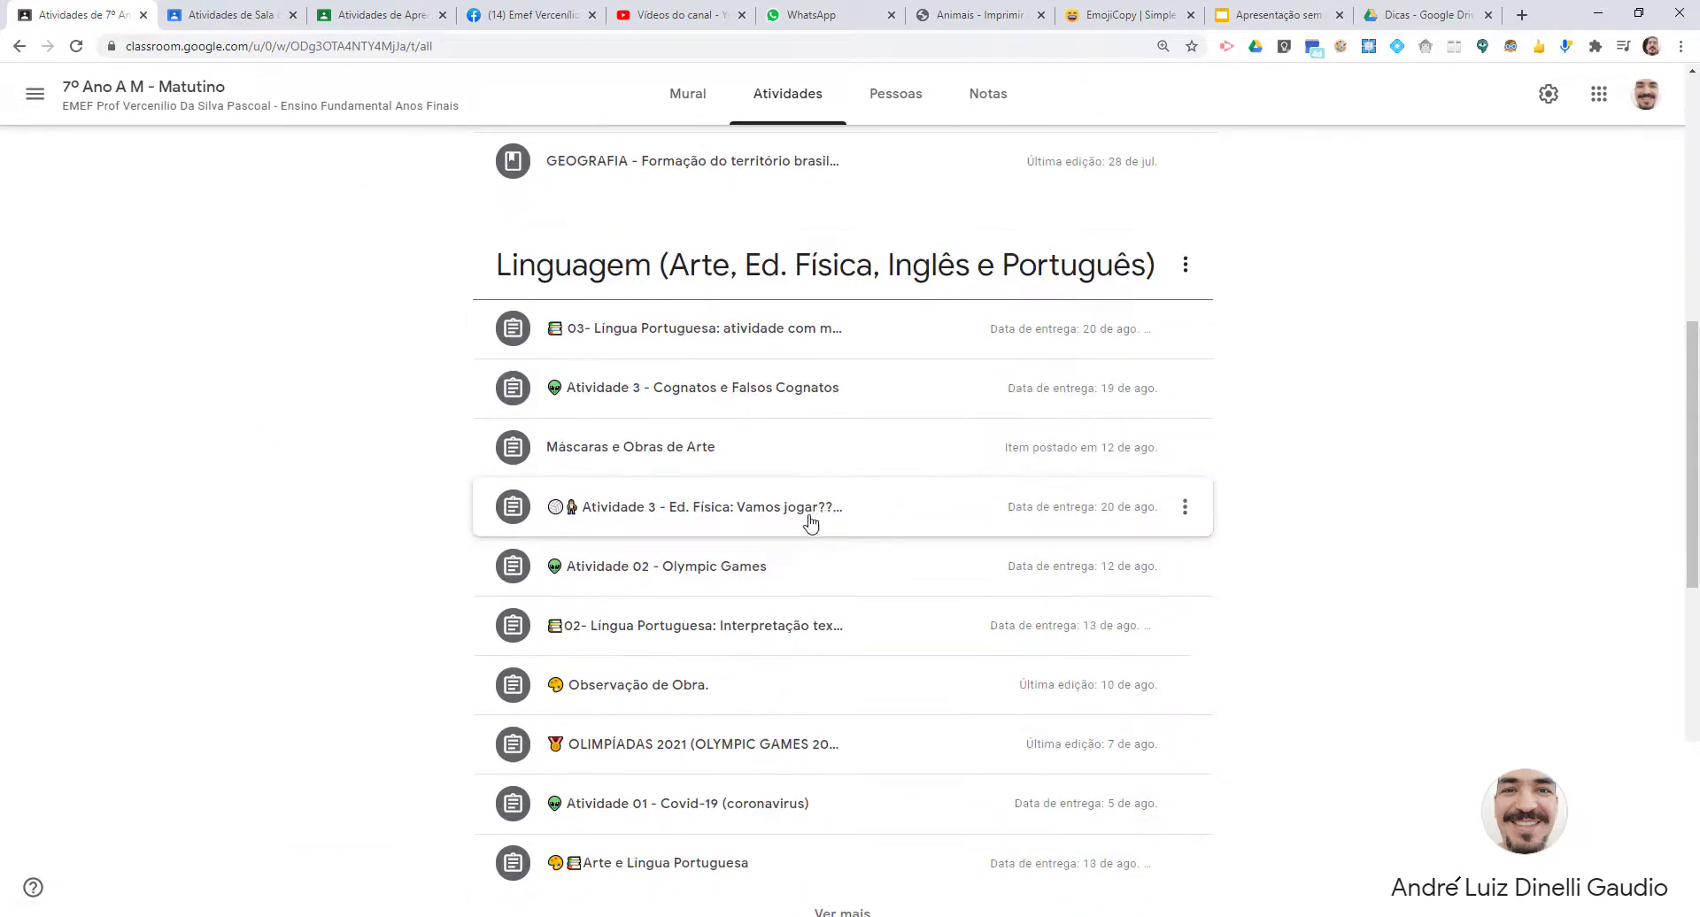
scroll(789, 535, down, 5)
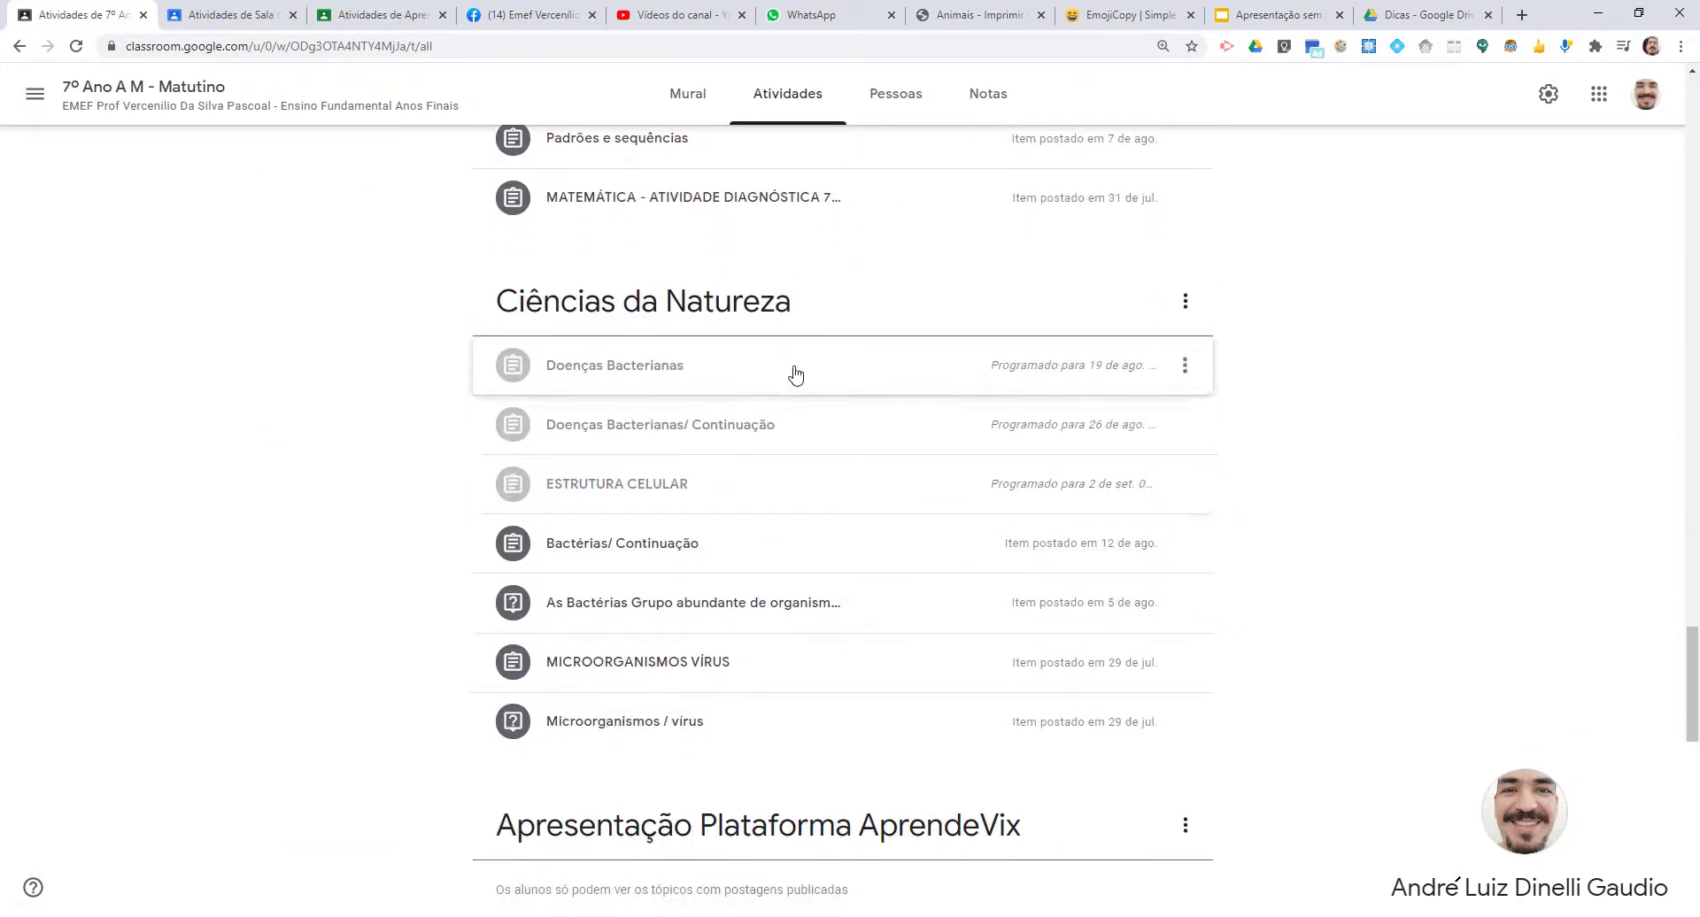
scroll(812, 474, up, 15)
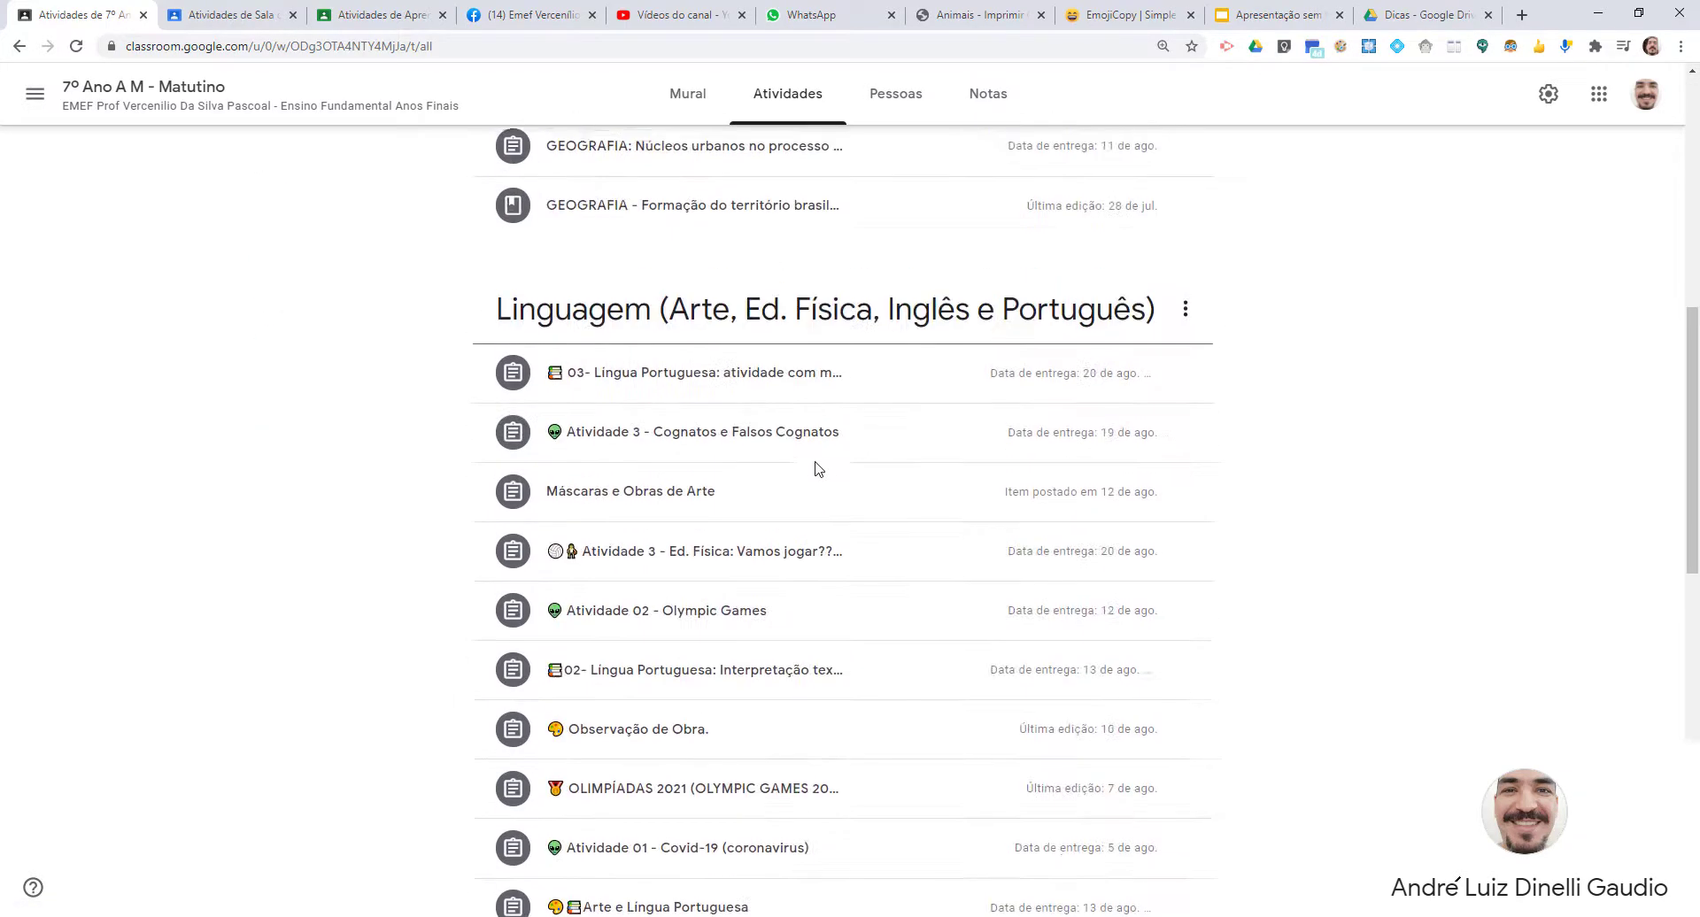
scroll(816, 467, up, 2)
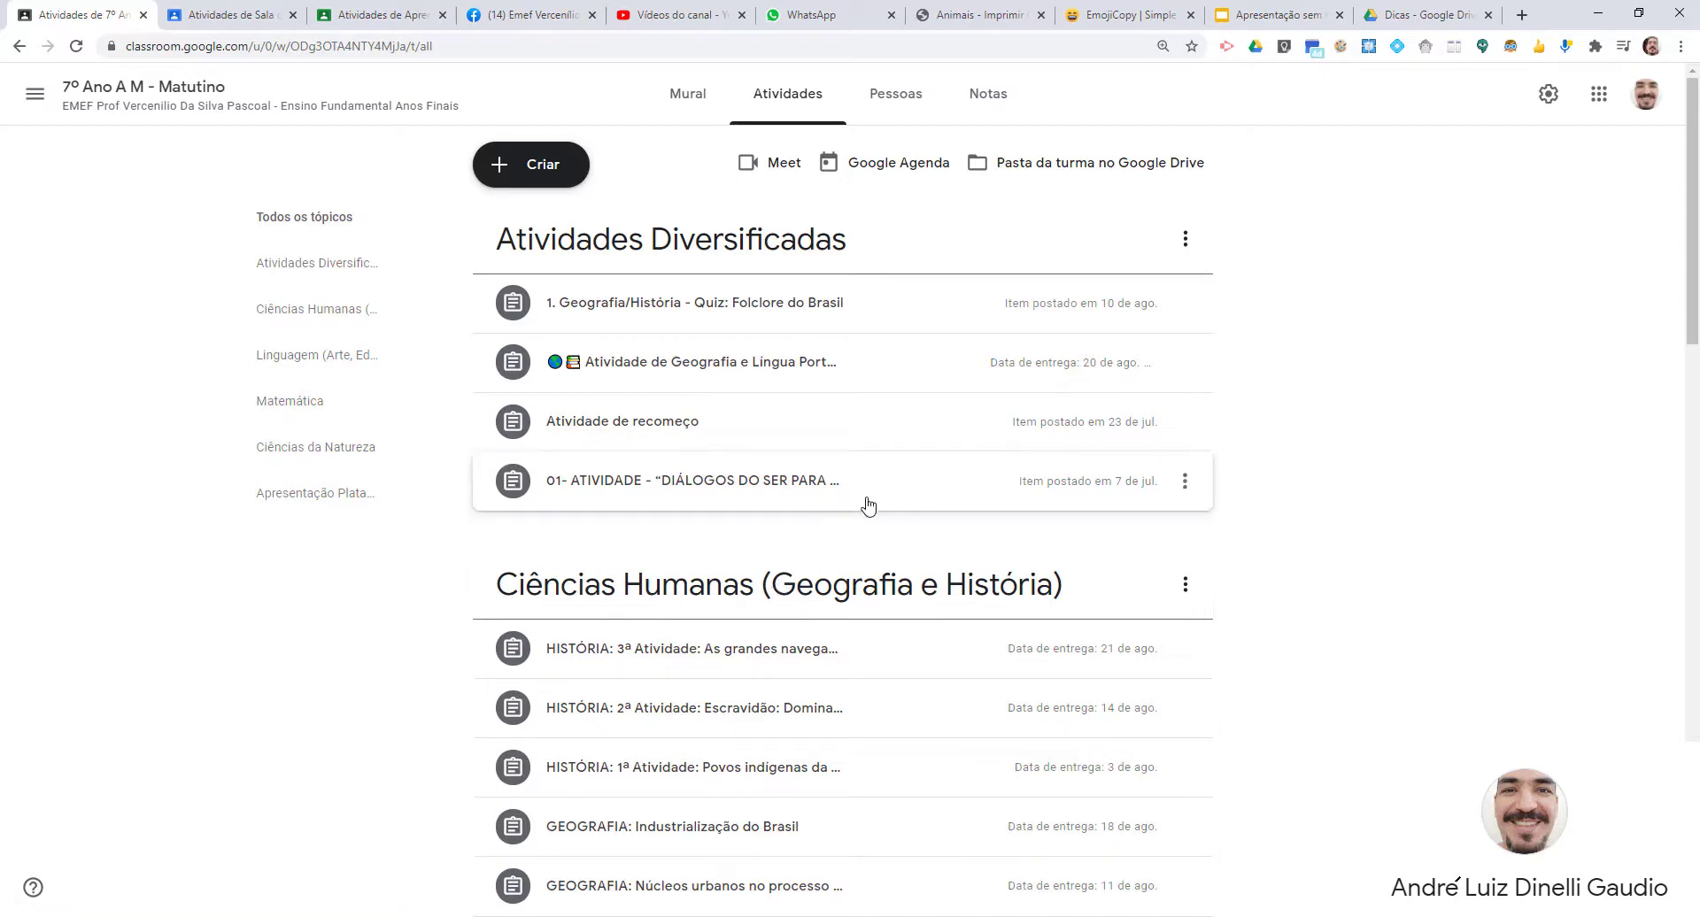
- Compare how activities are organised in the Sala de Planejamento and AprendeVix - Educação Infantil classes
click(233, 10)
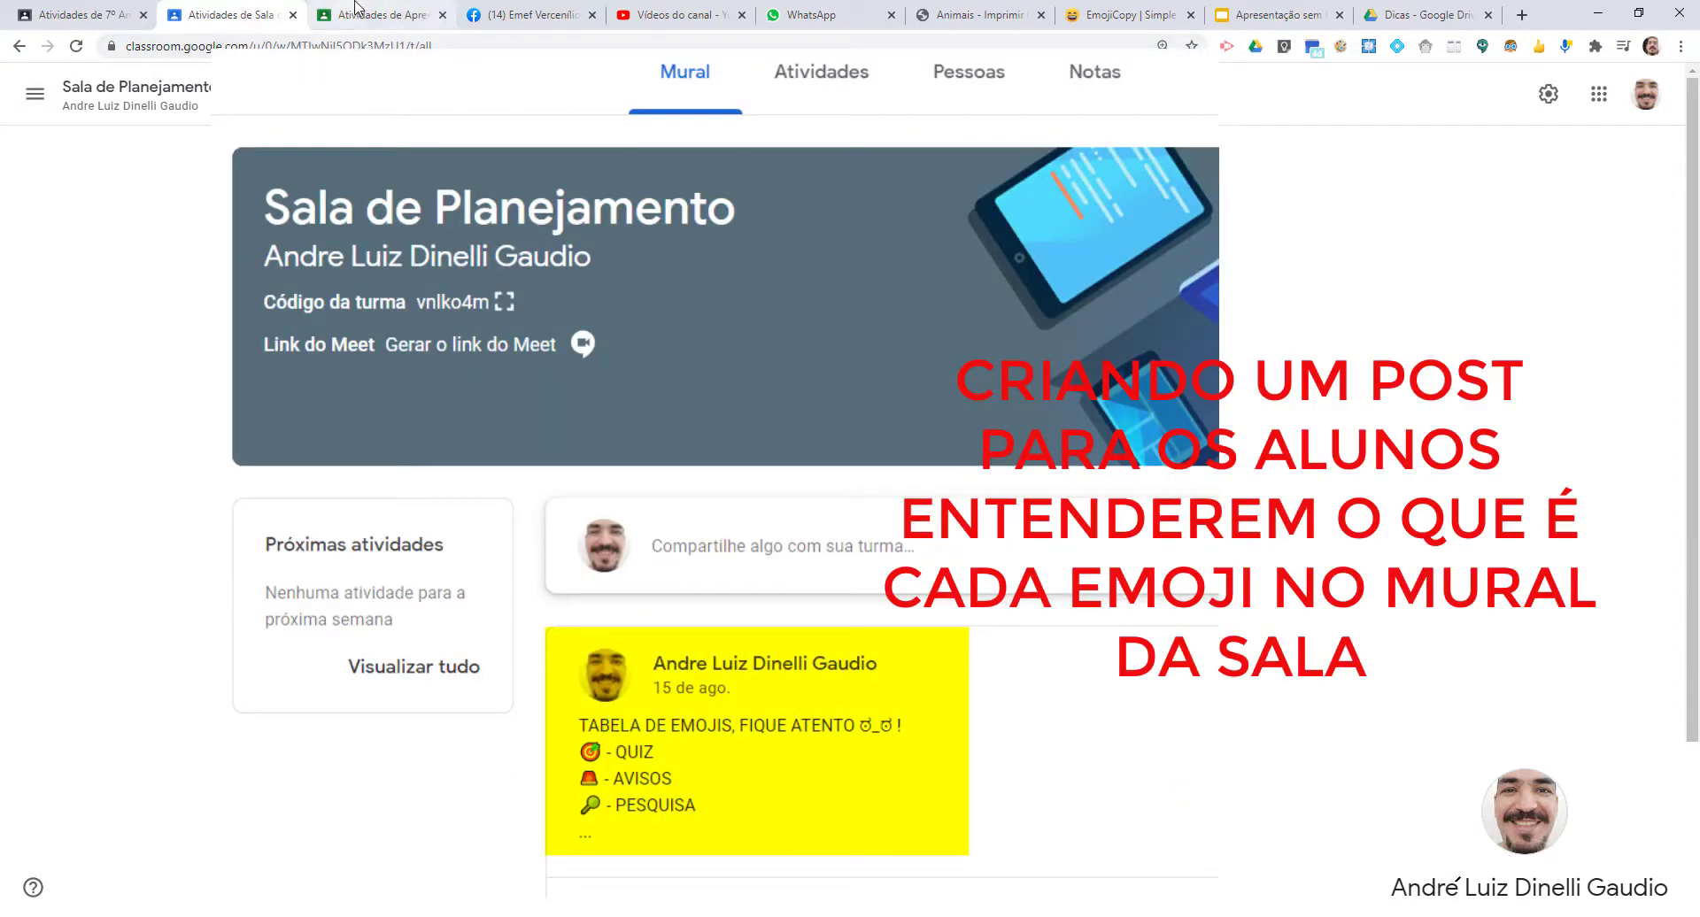
click(113, 7)
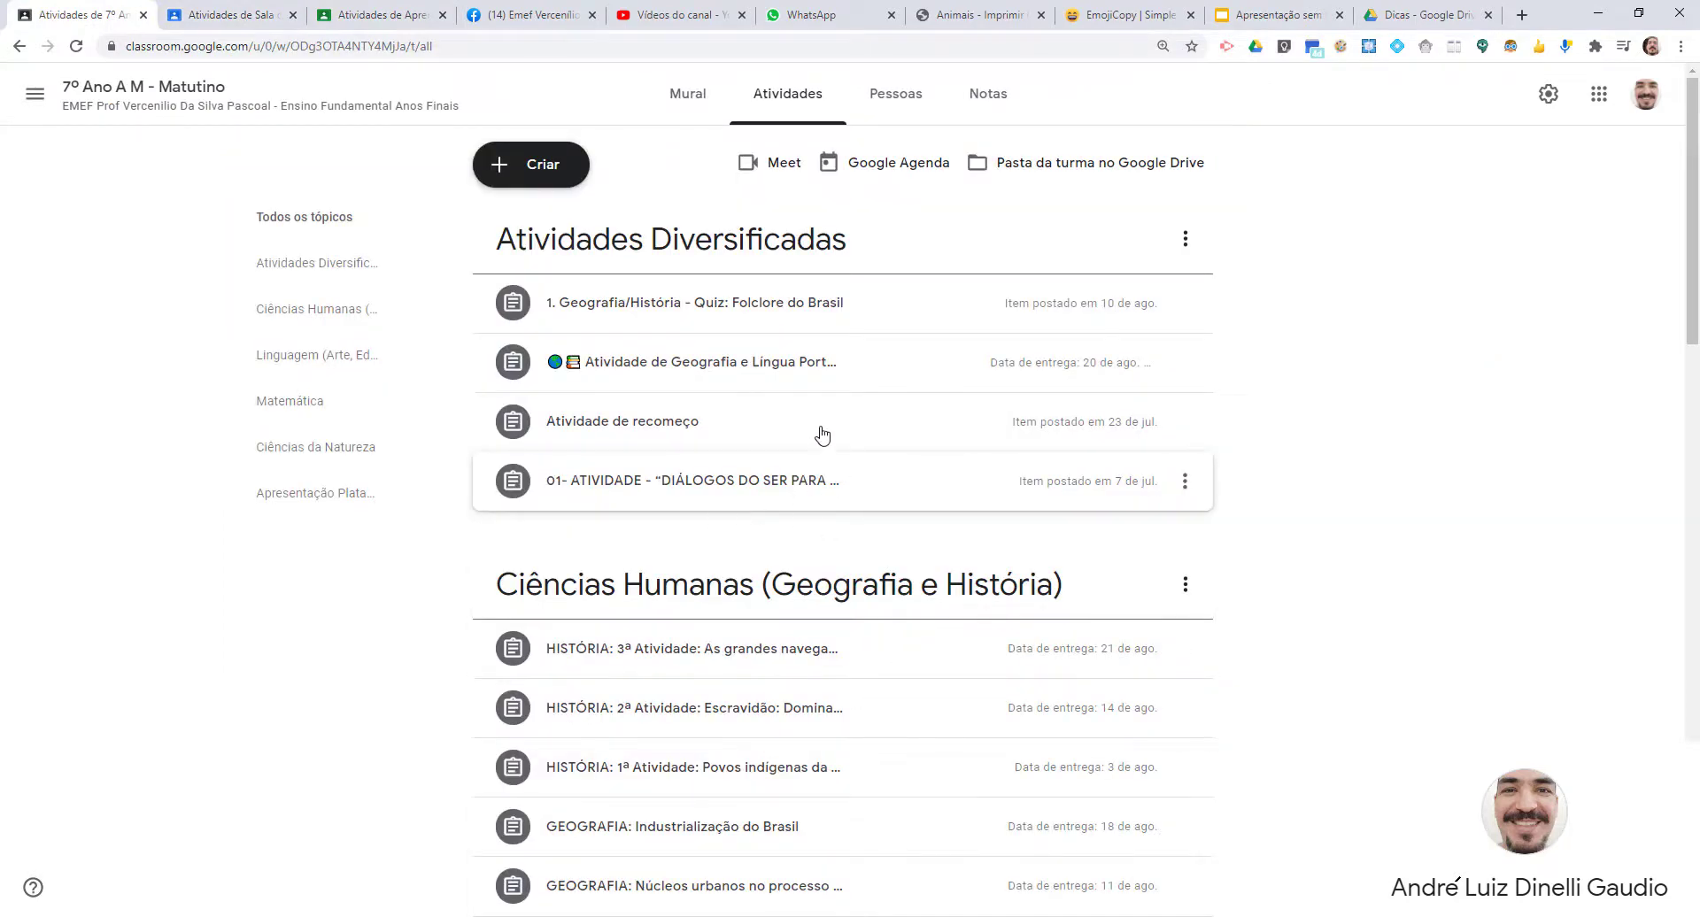
click(396, 12)
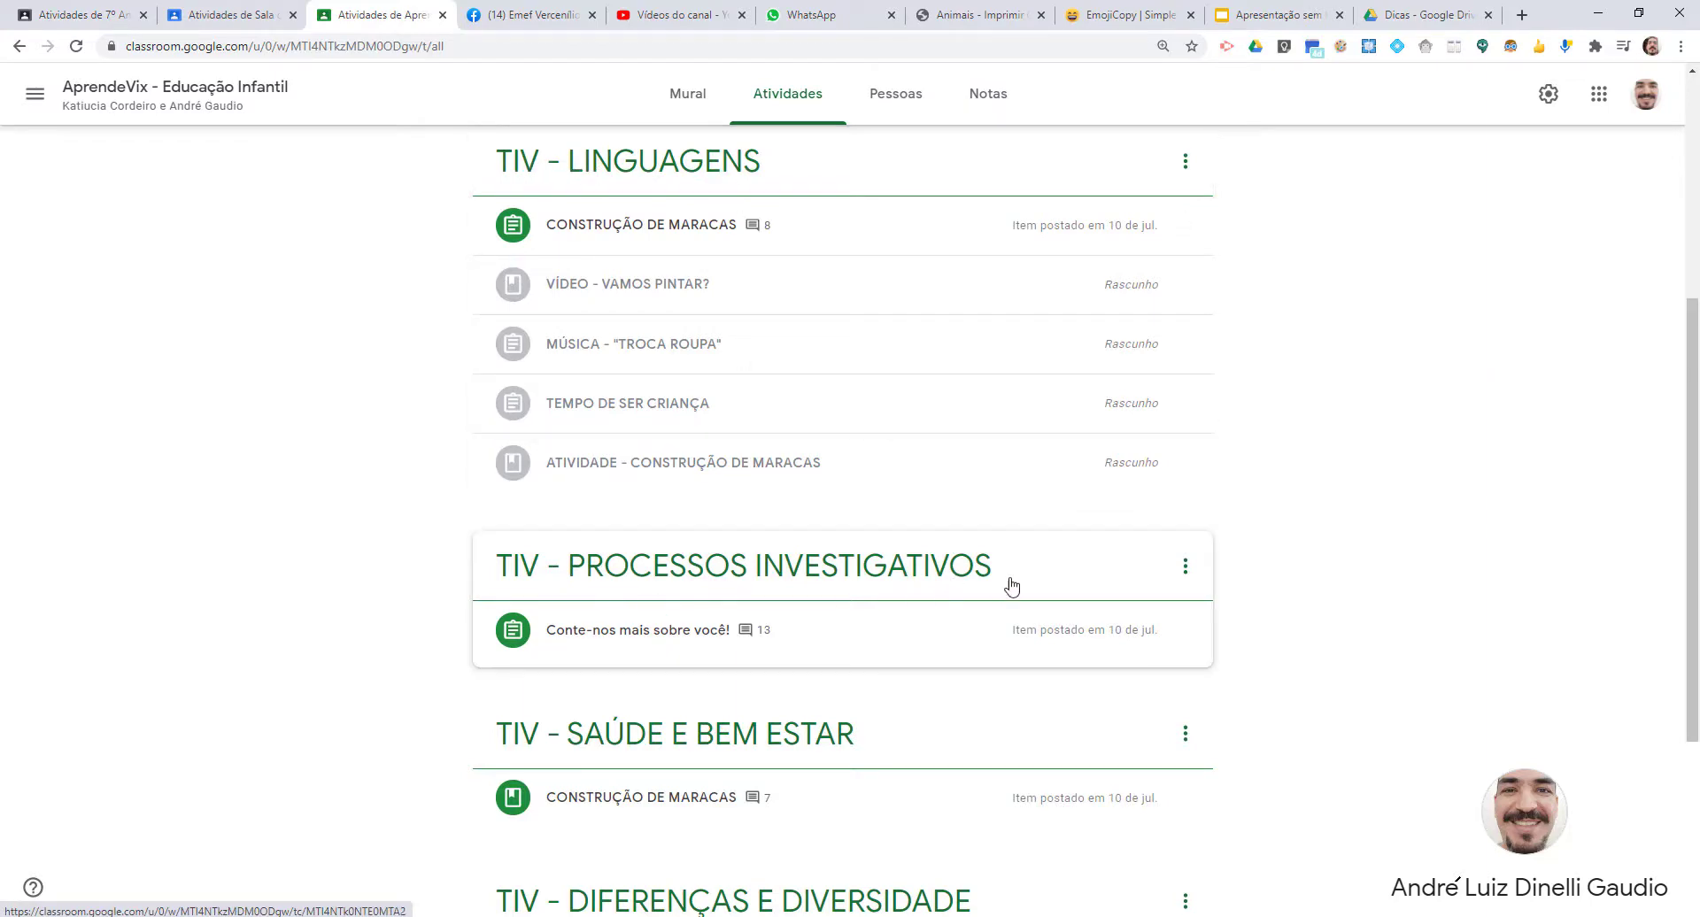
scroll(930, 576, down, 1)
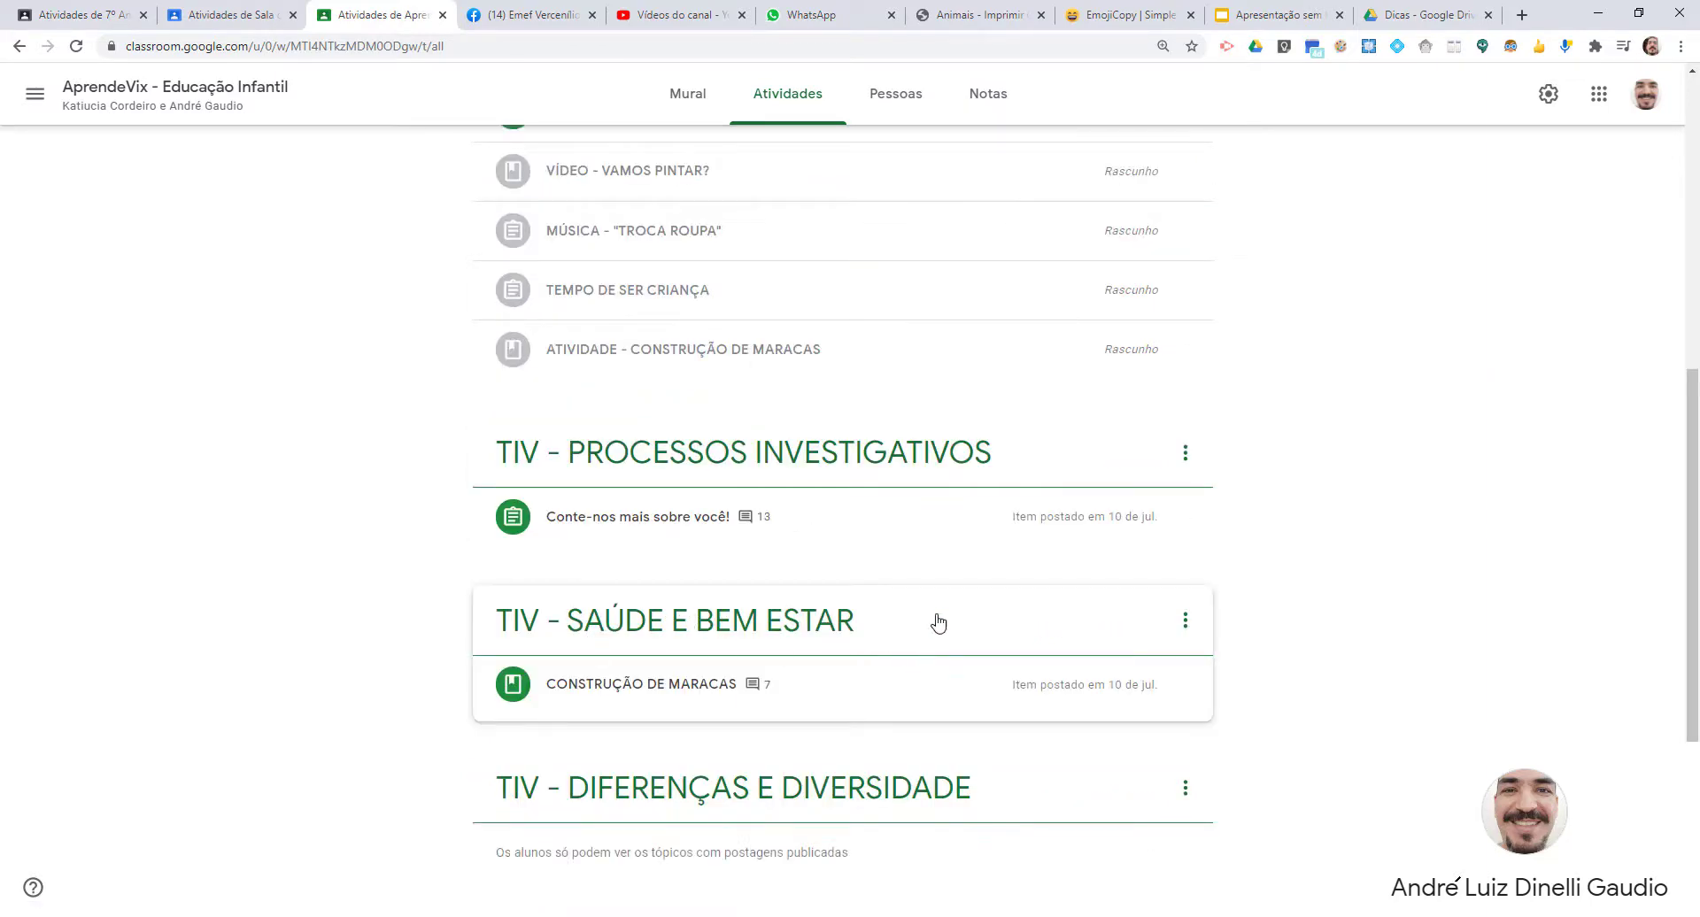
- Return to the 7º Ano A M class and view the Atividades Diversificadas and Matemática topics separately before showing all topics again
click(79, 14)
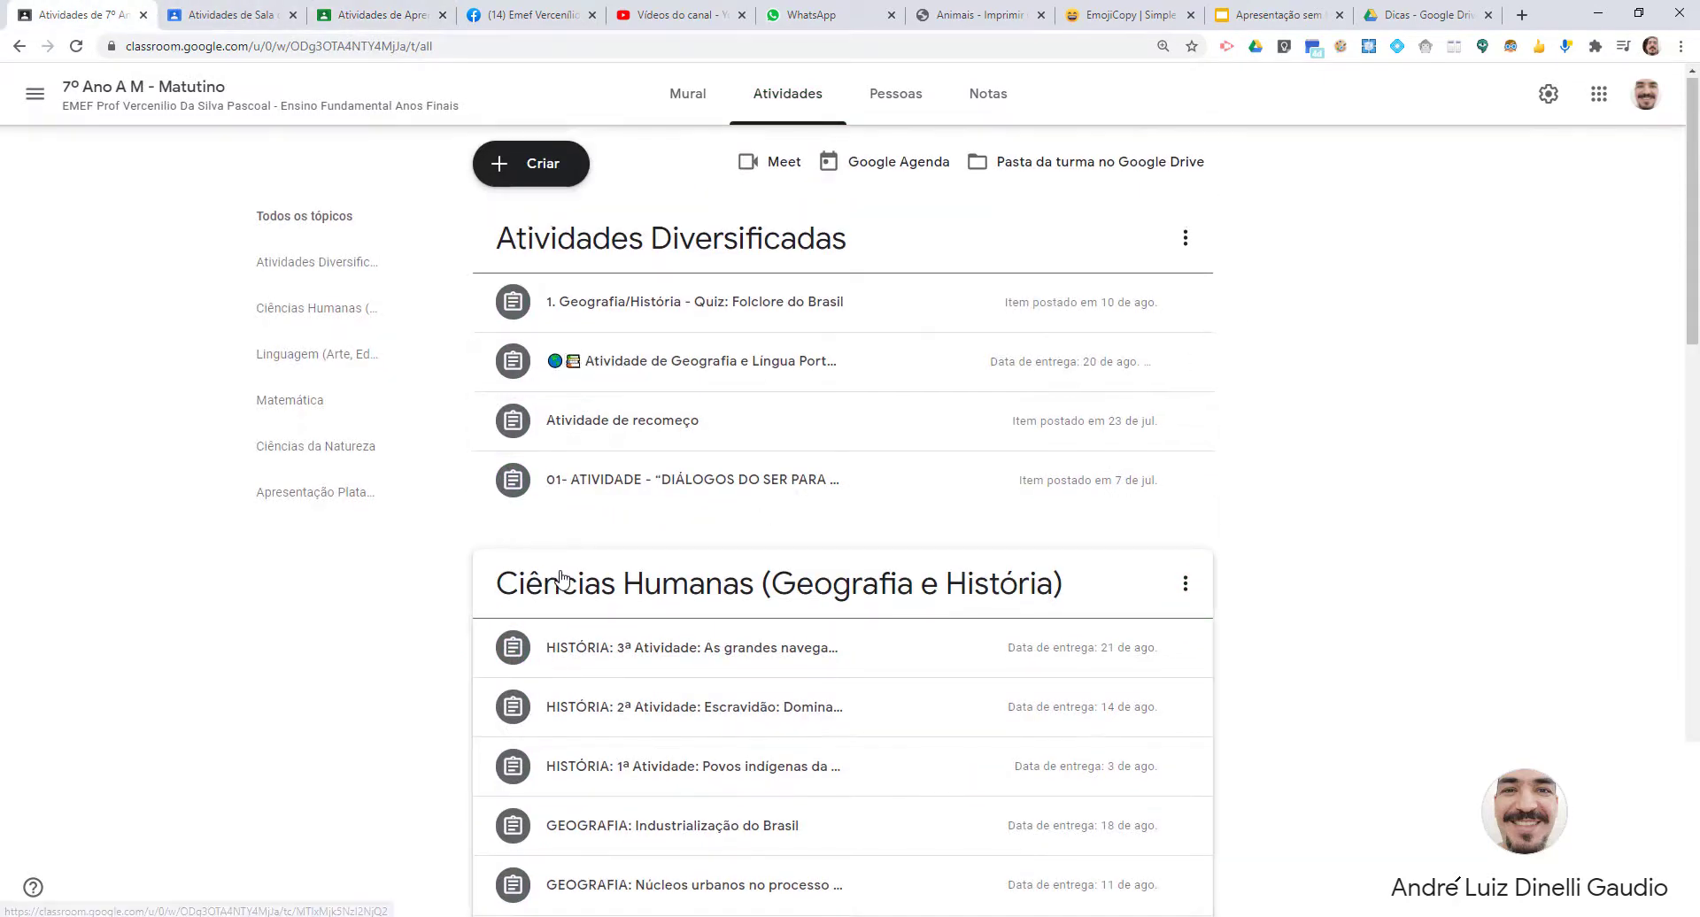
scroll(568, 443, down, 7)
scroll(653, 531, down, 3)
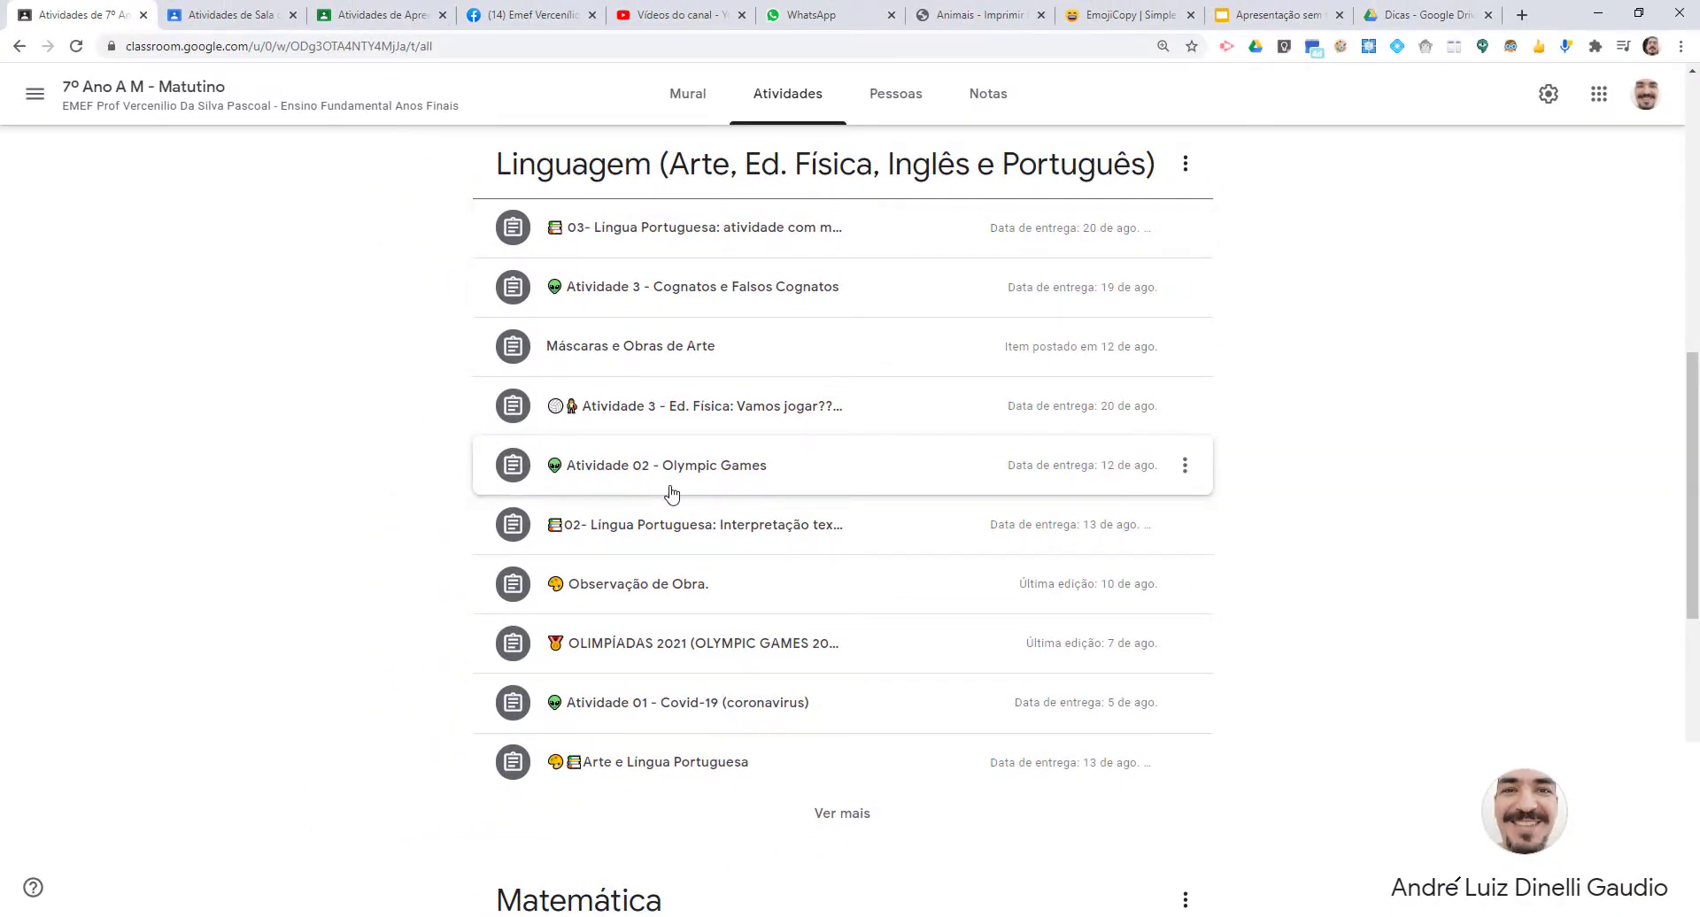
scroll(635, 504, up, 10)
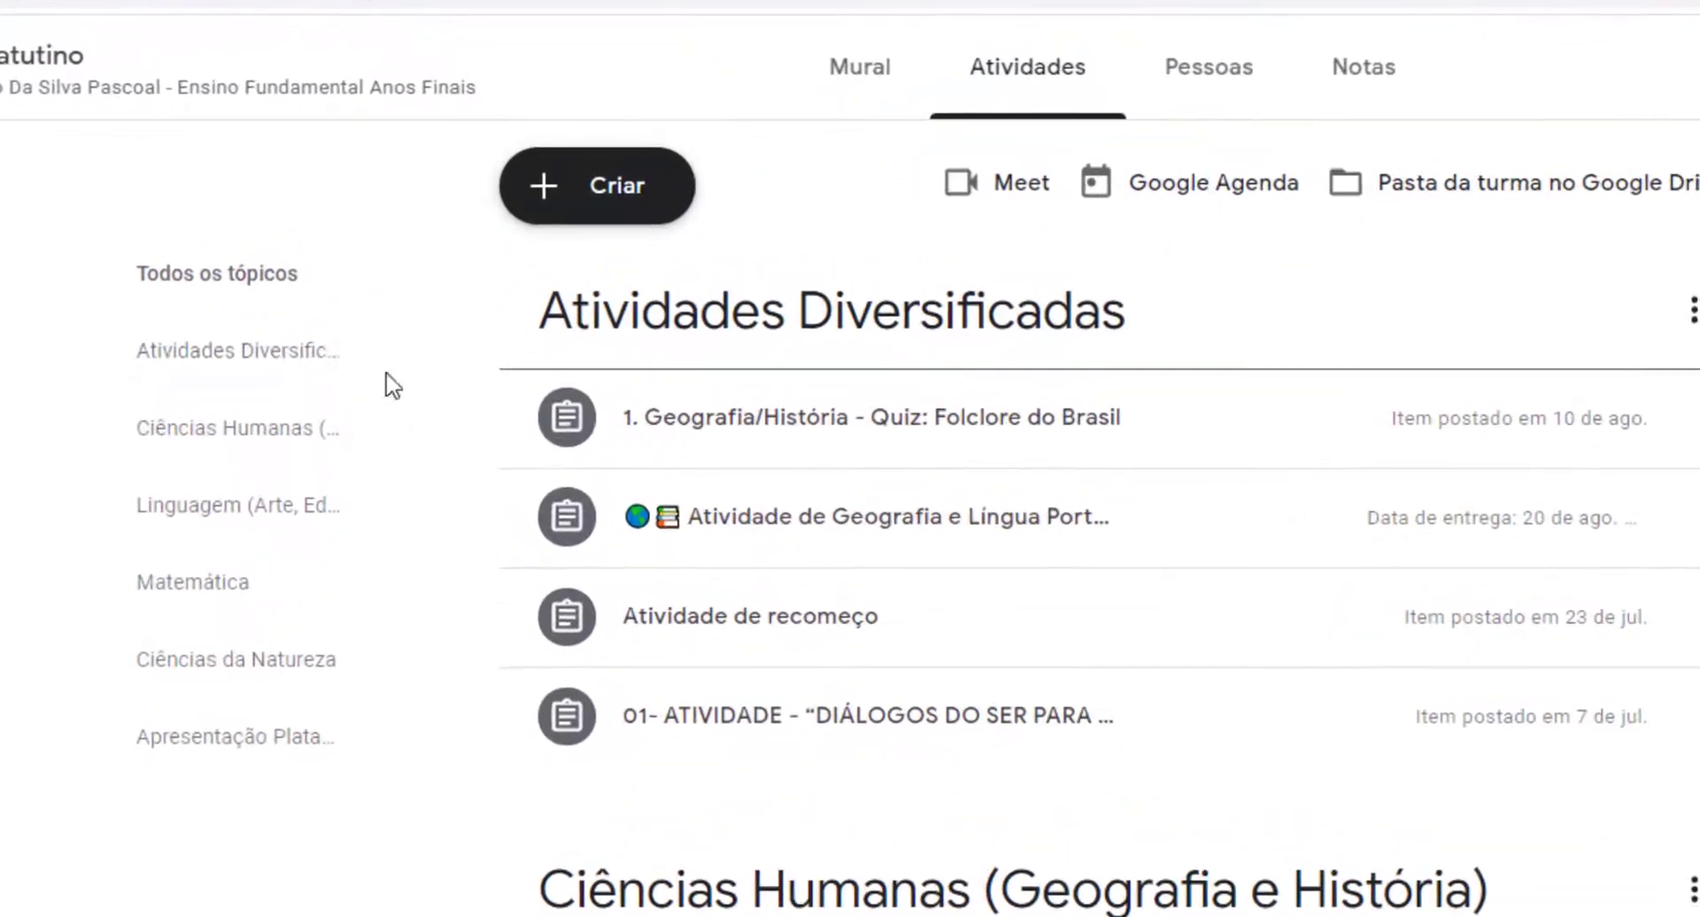
click(225, 361)
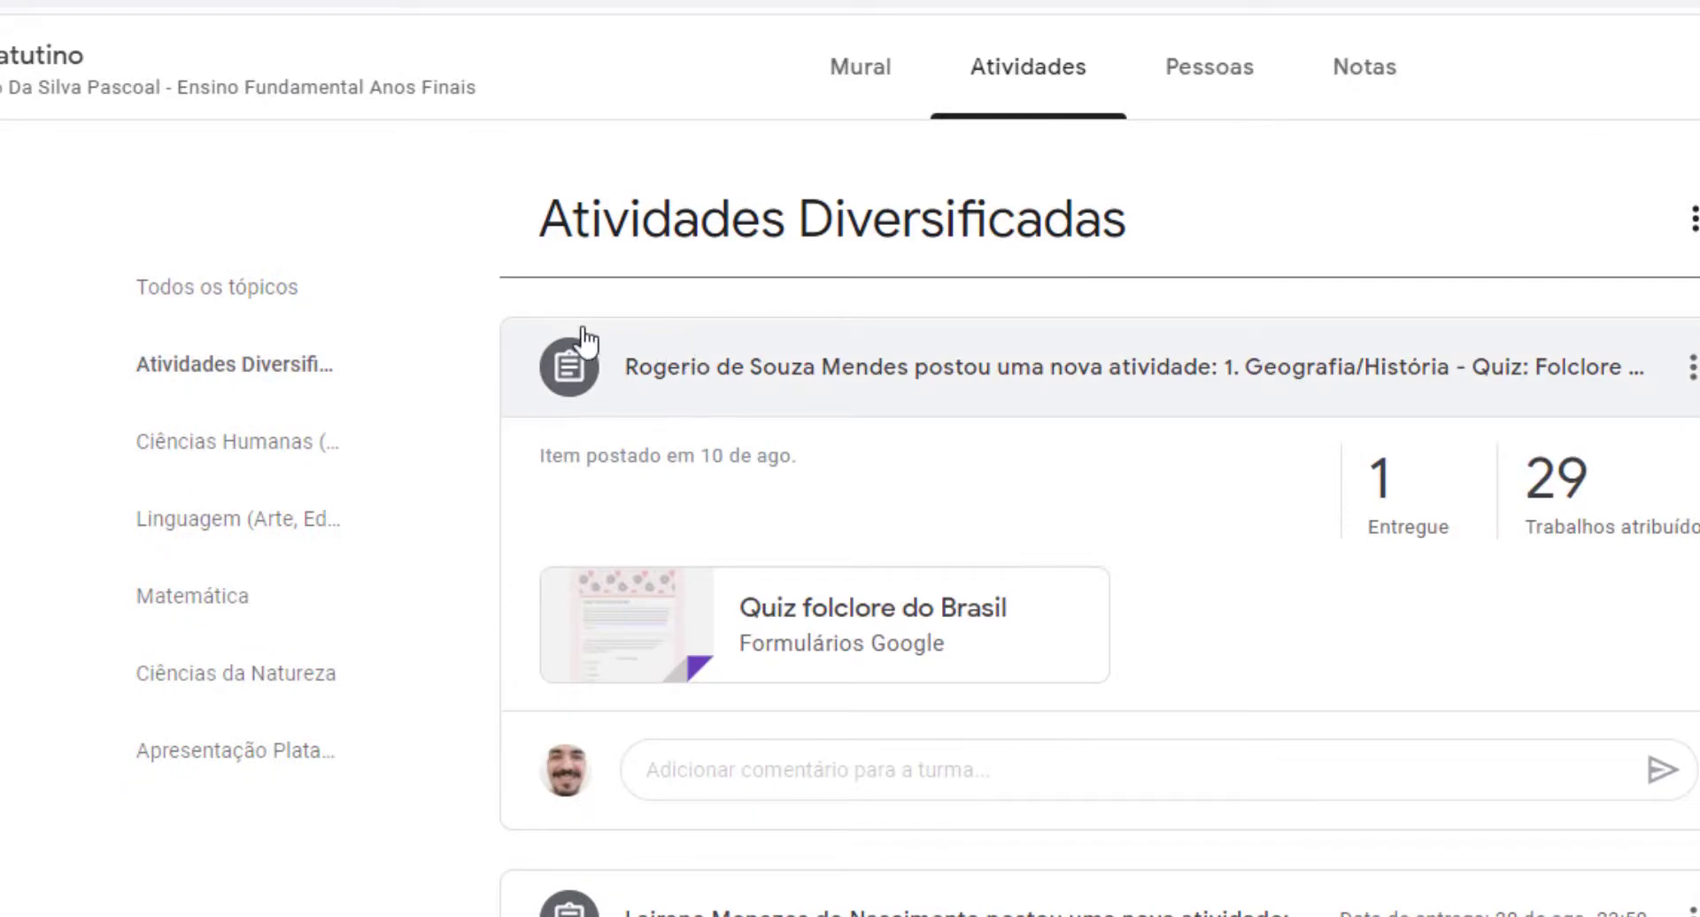
click(232, 598)
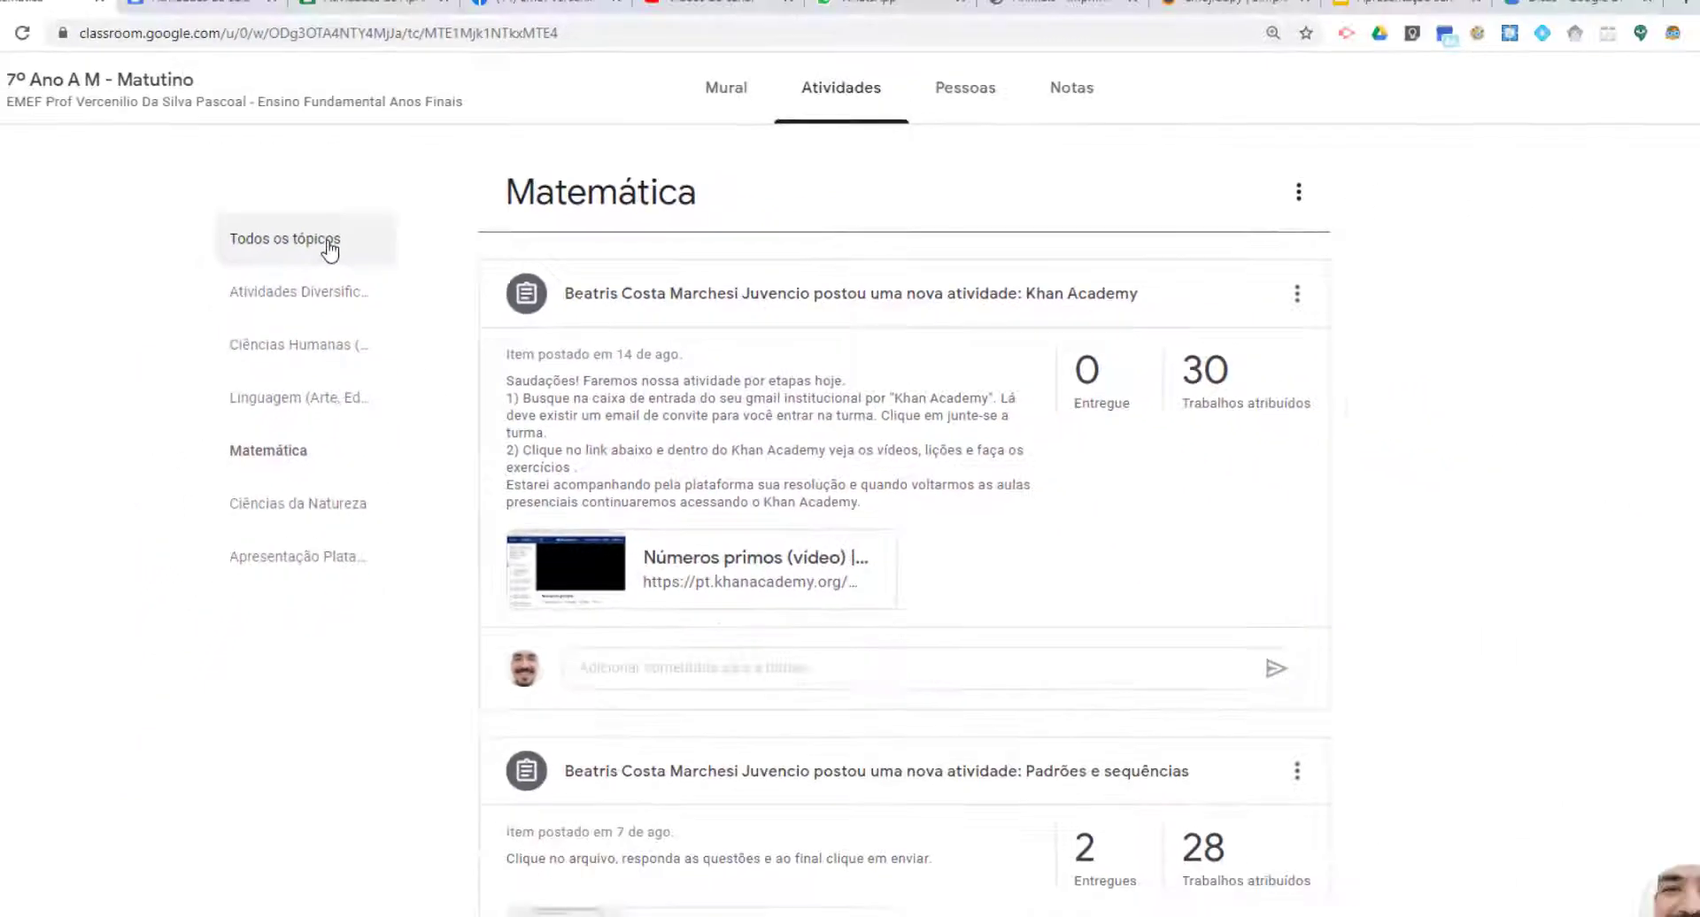
click(328, 245)
- Examine the emojis used in the activity titles under the Linguagem topic
scroll(673, 616, down, 3)
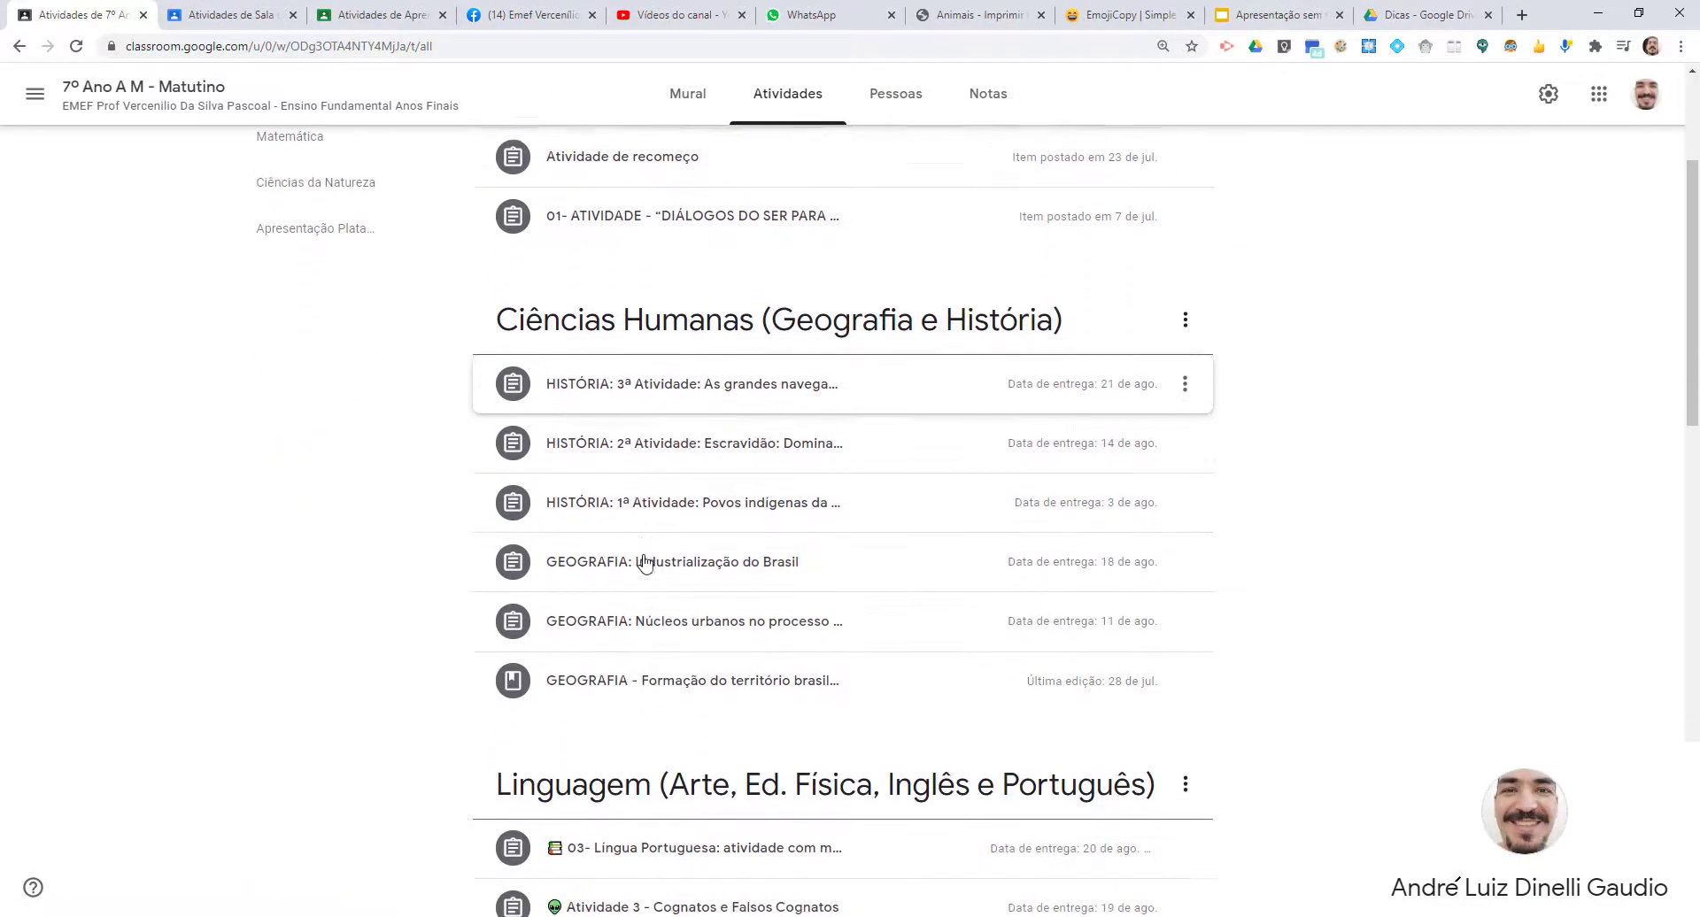
scroll(645, 564, down, 5)
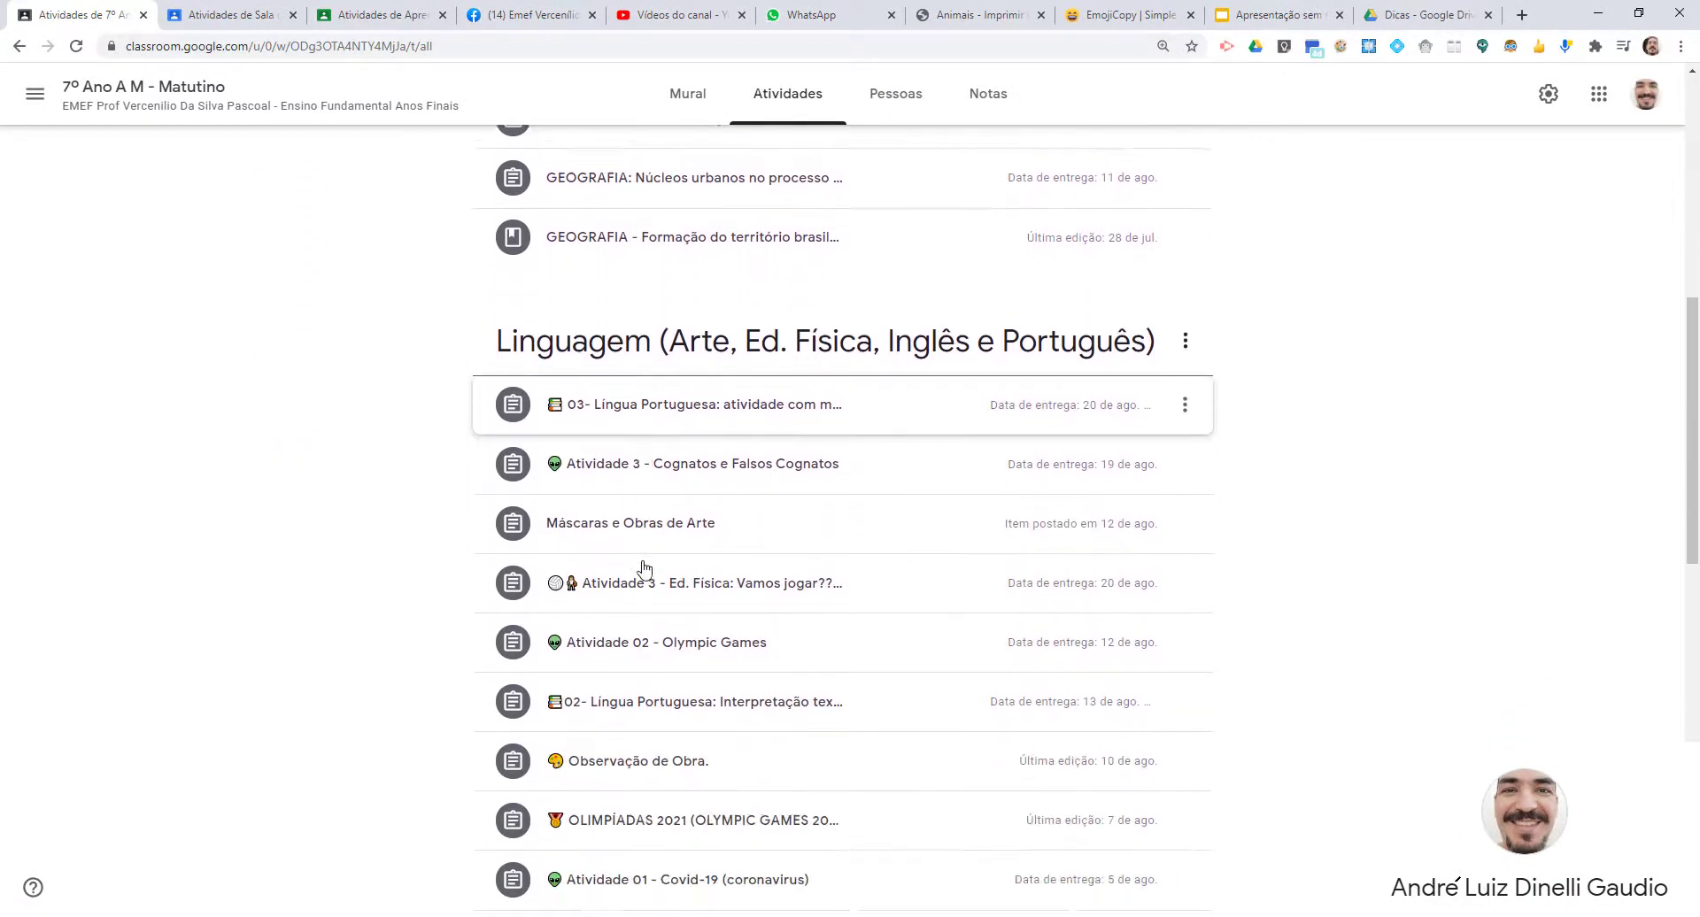
scroll(645, 569, down, 1)
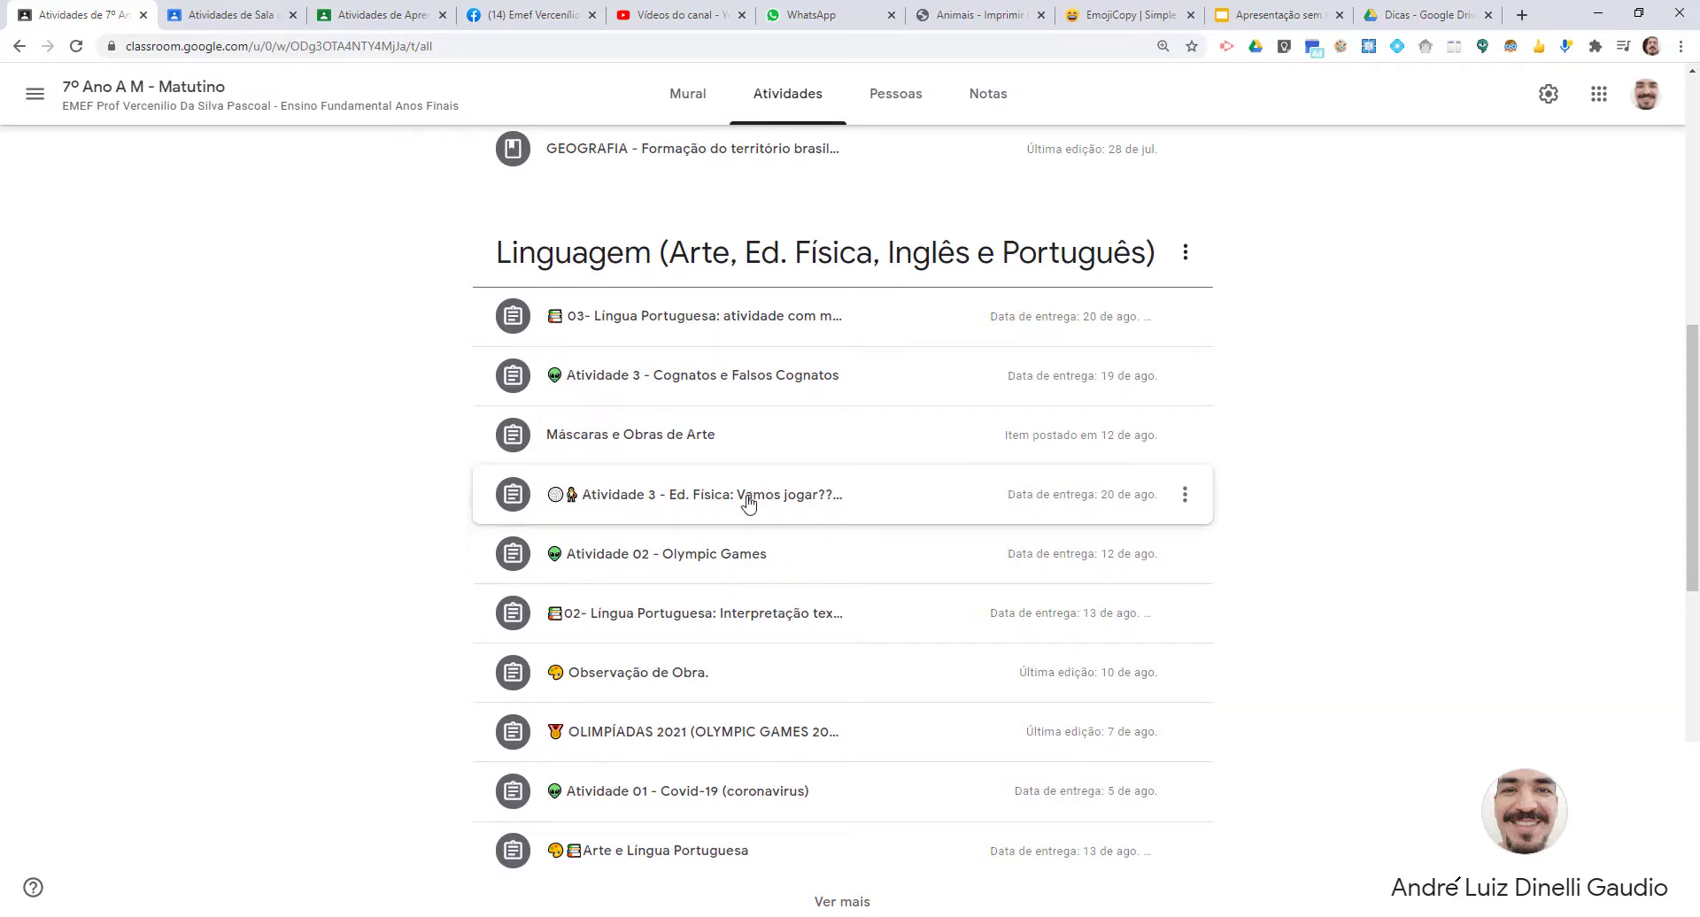
scroll(744, 505, up, 10)
scroll(703, 558, down, 12)
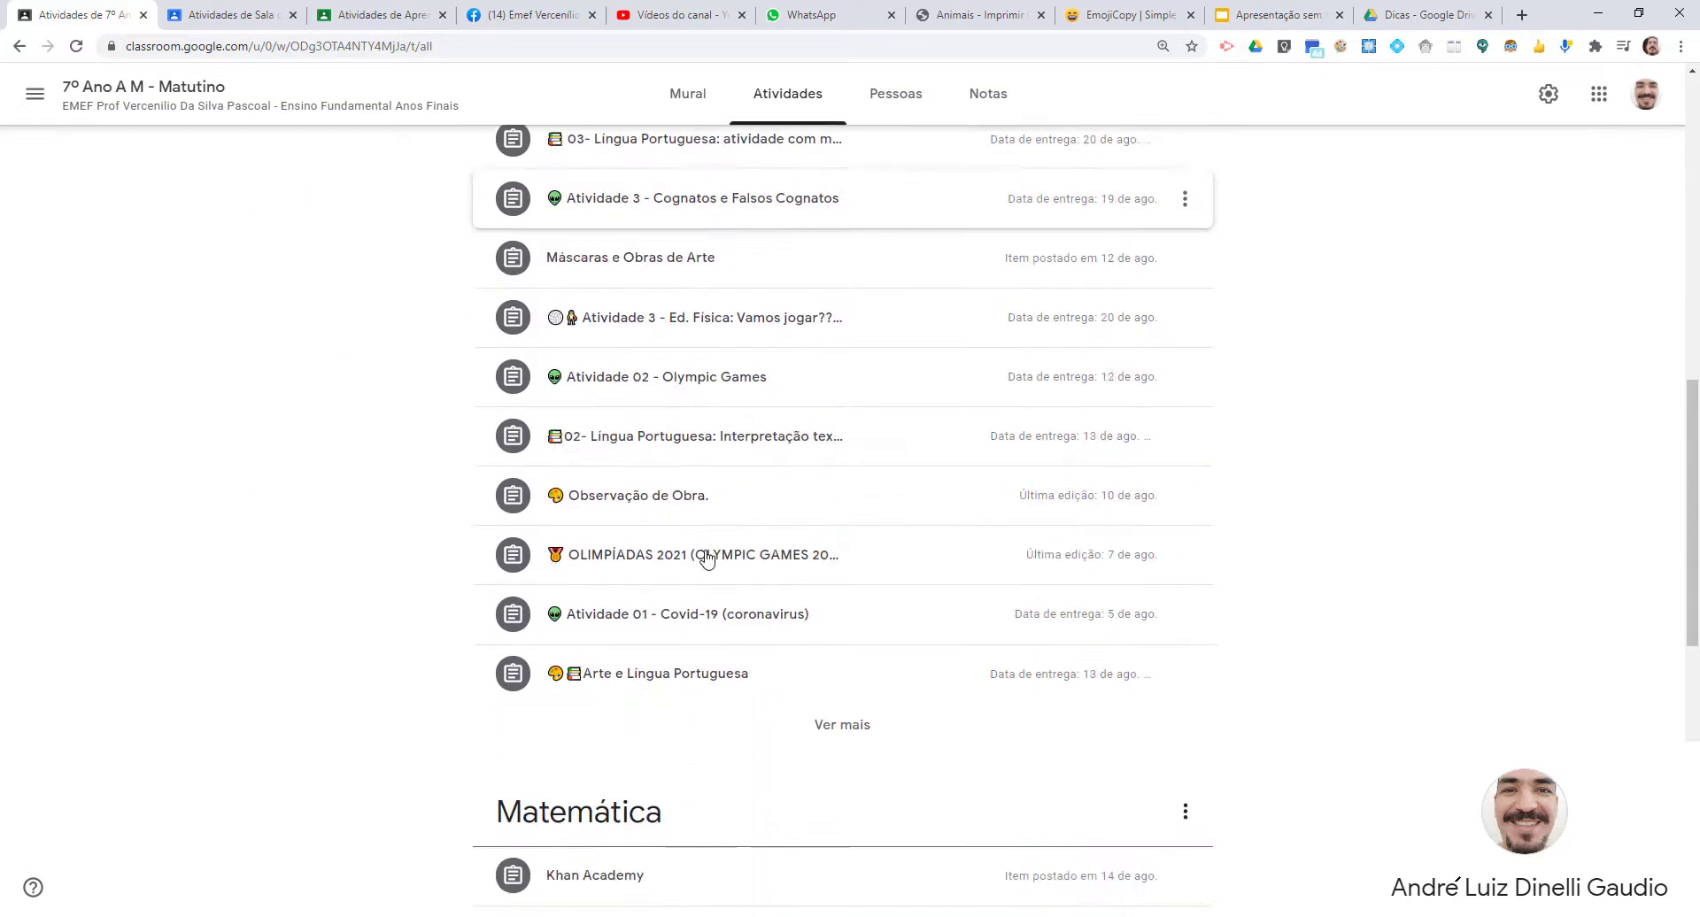
scroll(705, 558, up, 2)
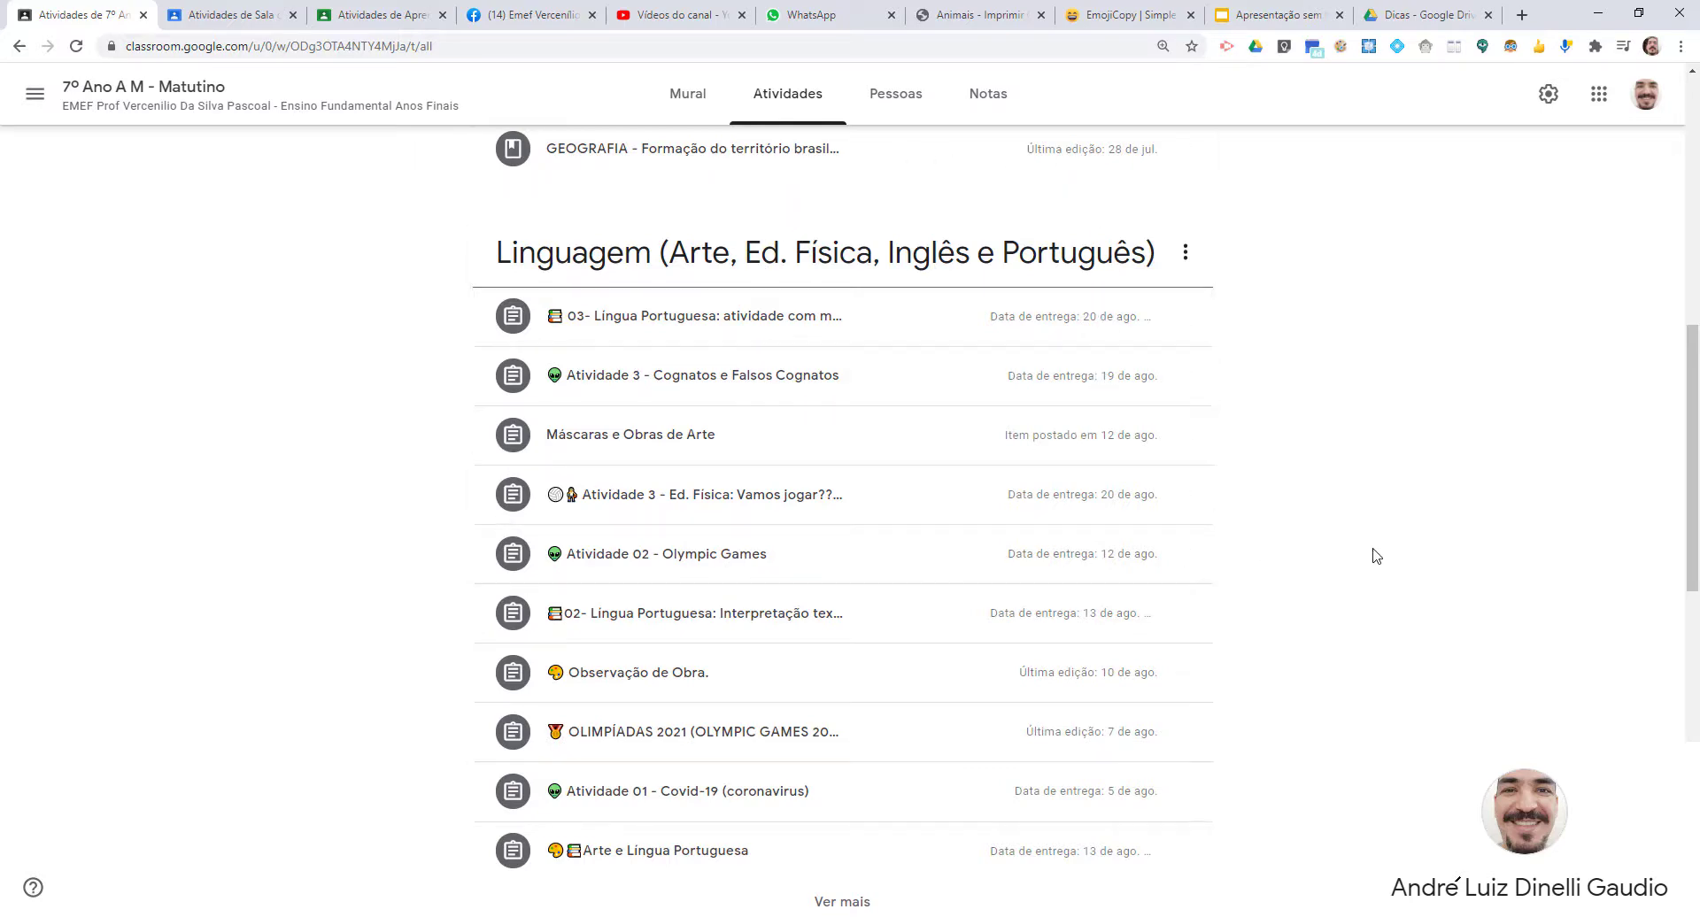
- Switch to the EmojiCopy site and pick the laptop computer emoji from the Objects category for copying
click(1114, 22)
scroll(1182, 542, up, 15)
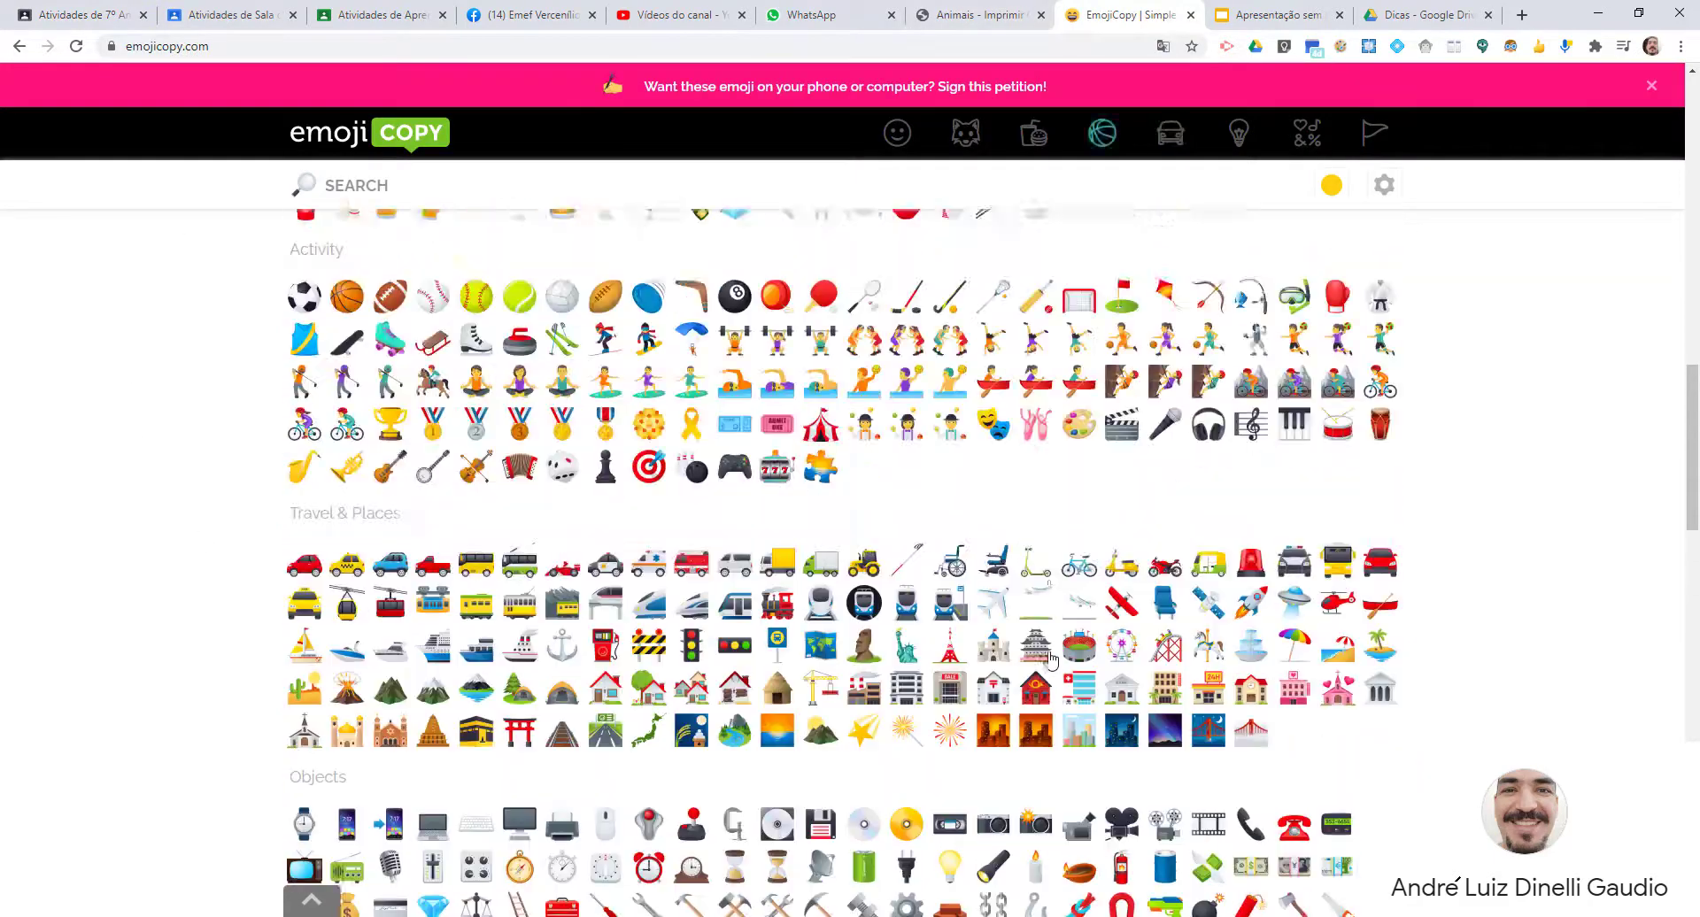
scroll(1182, 542, up, 10)
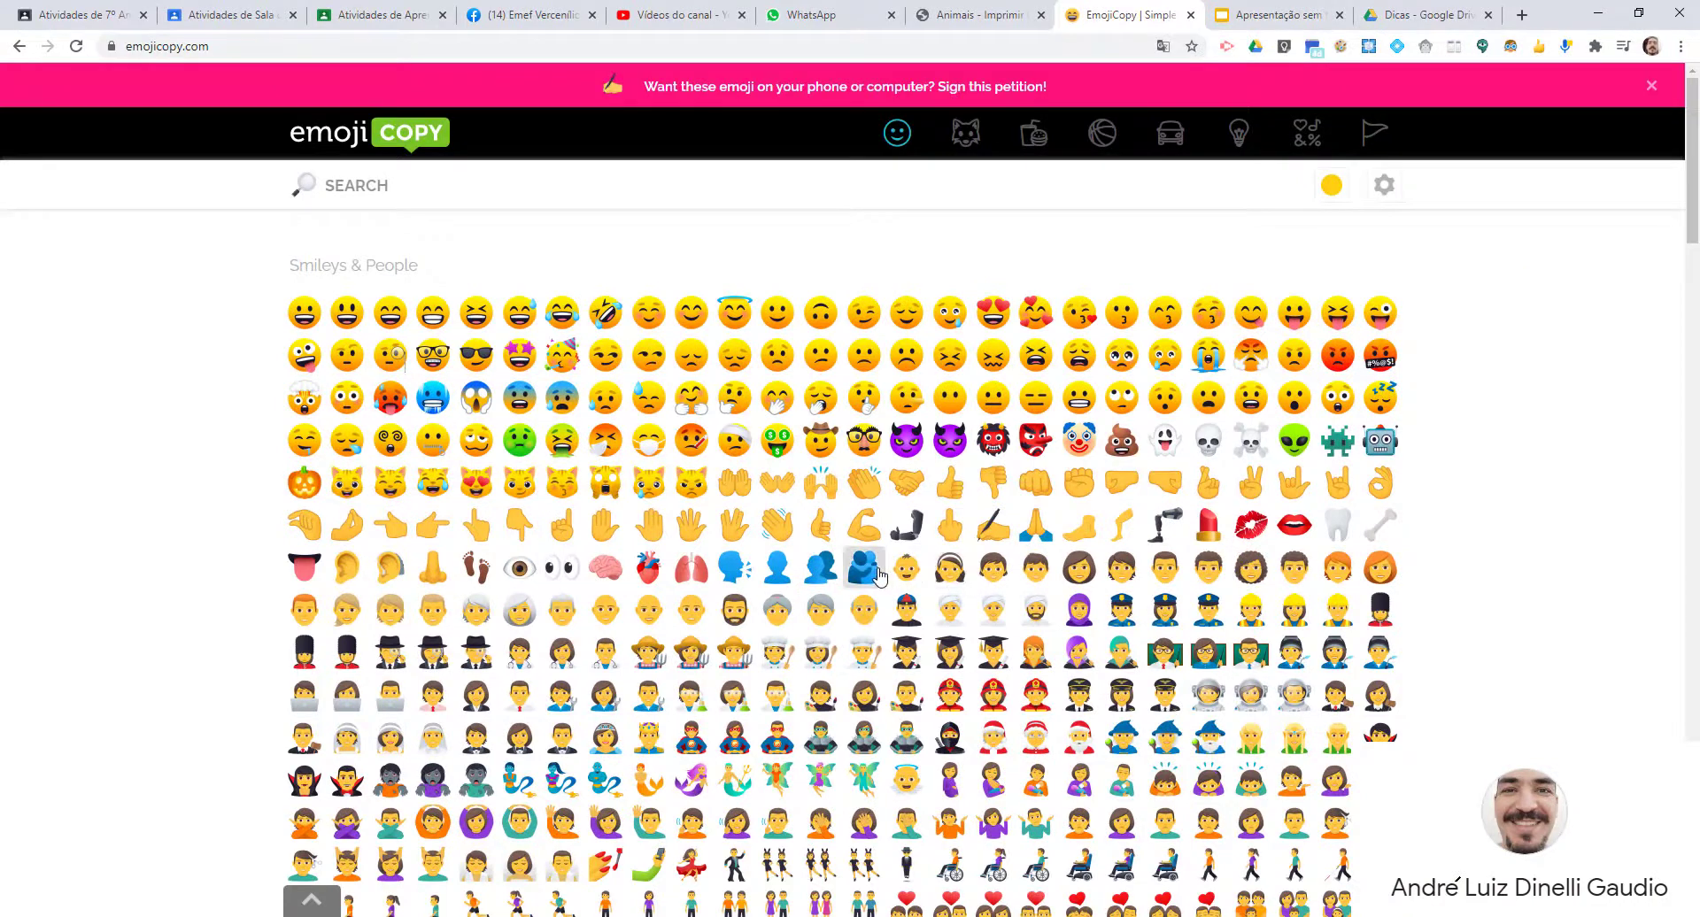
scroll(893, 595, down, 1)
scroll(892, 595, down, 3)
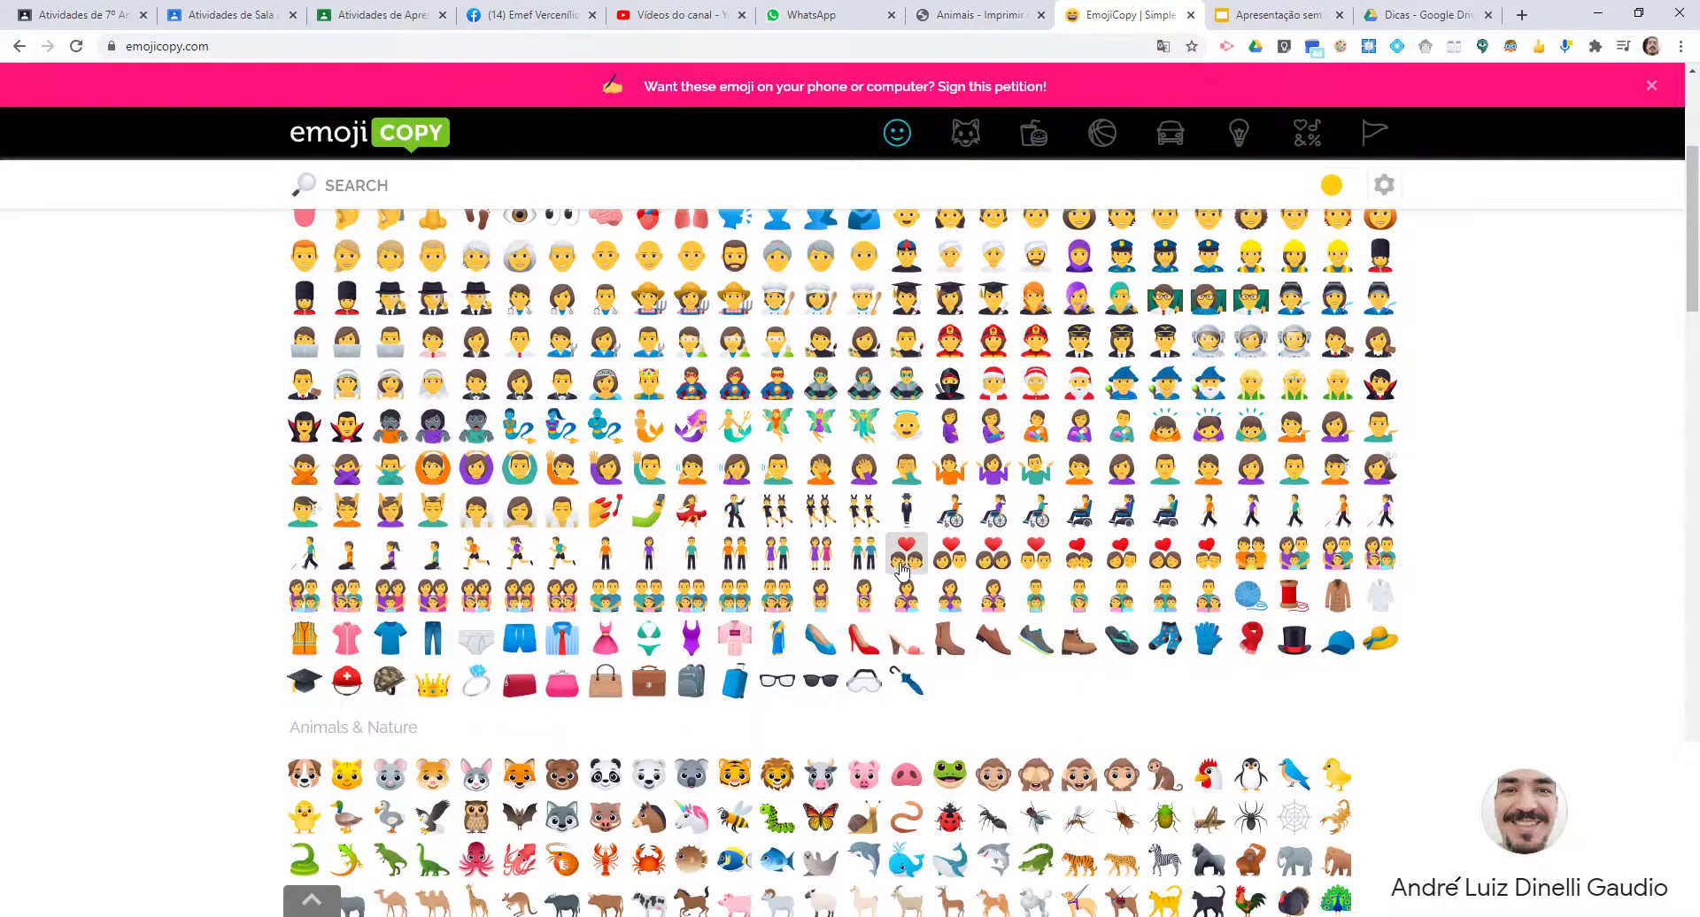
scroll(891, 576, up, 1)
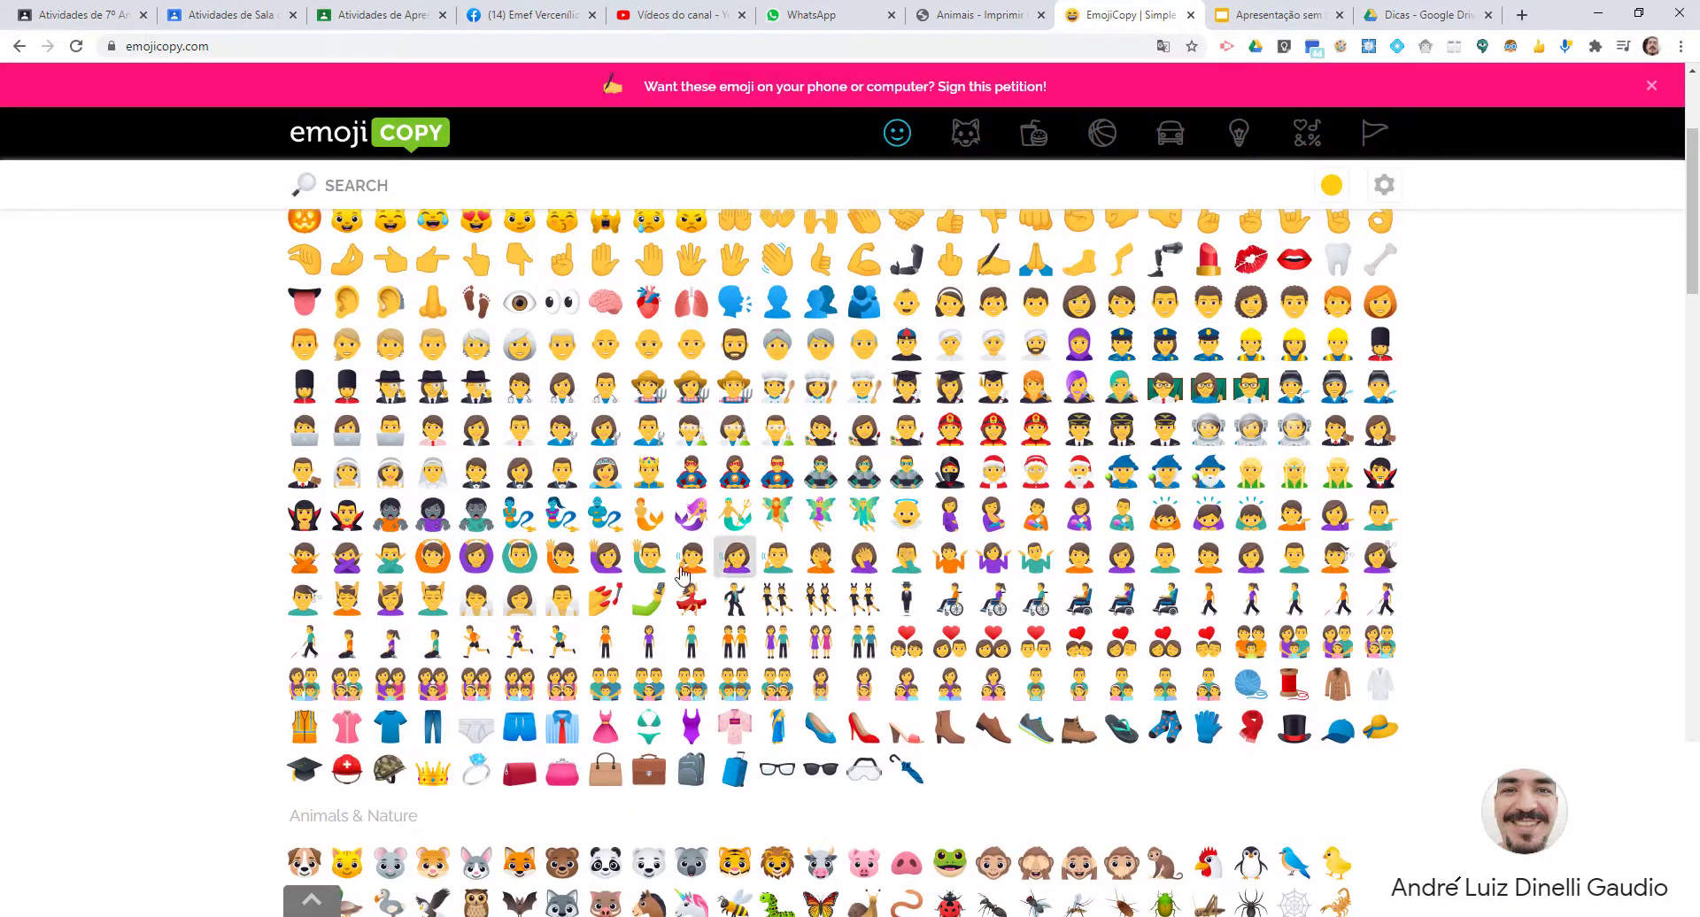
scroll(896, 578, down, 10)
scroll(676, 584, down, 5)
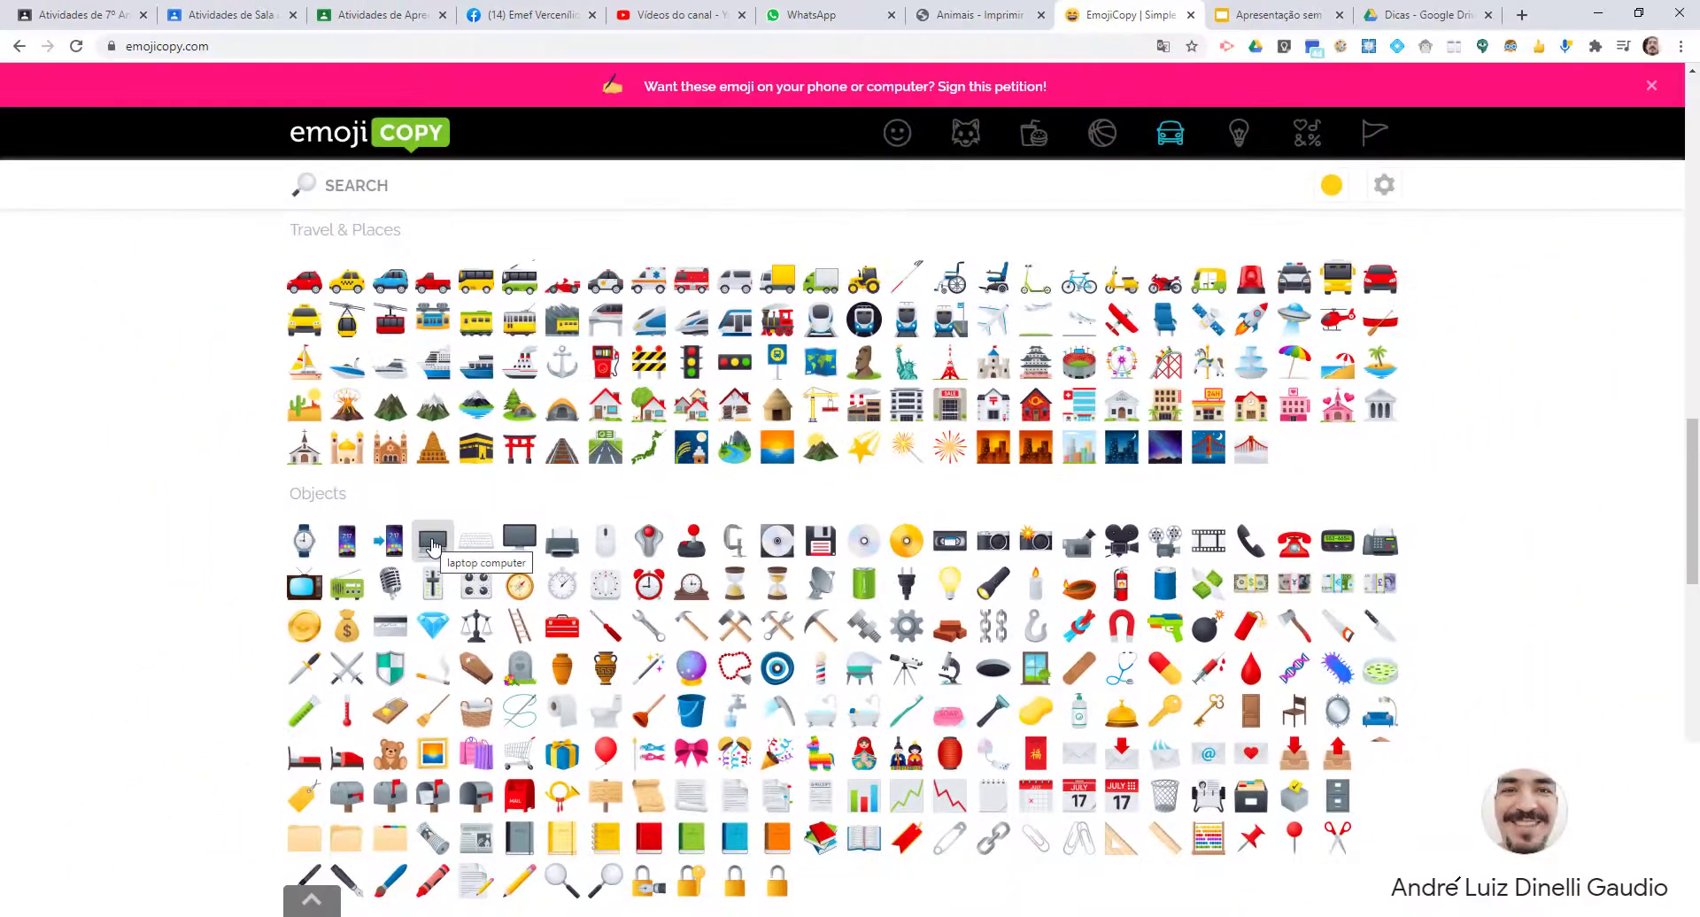
click(433, 544)
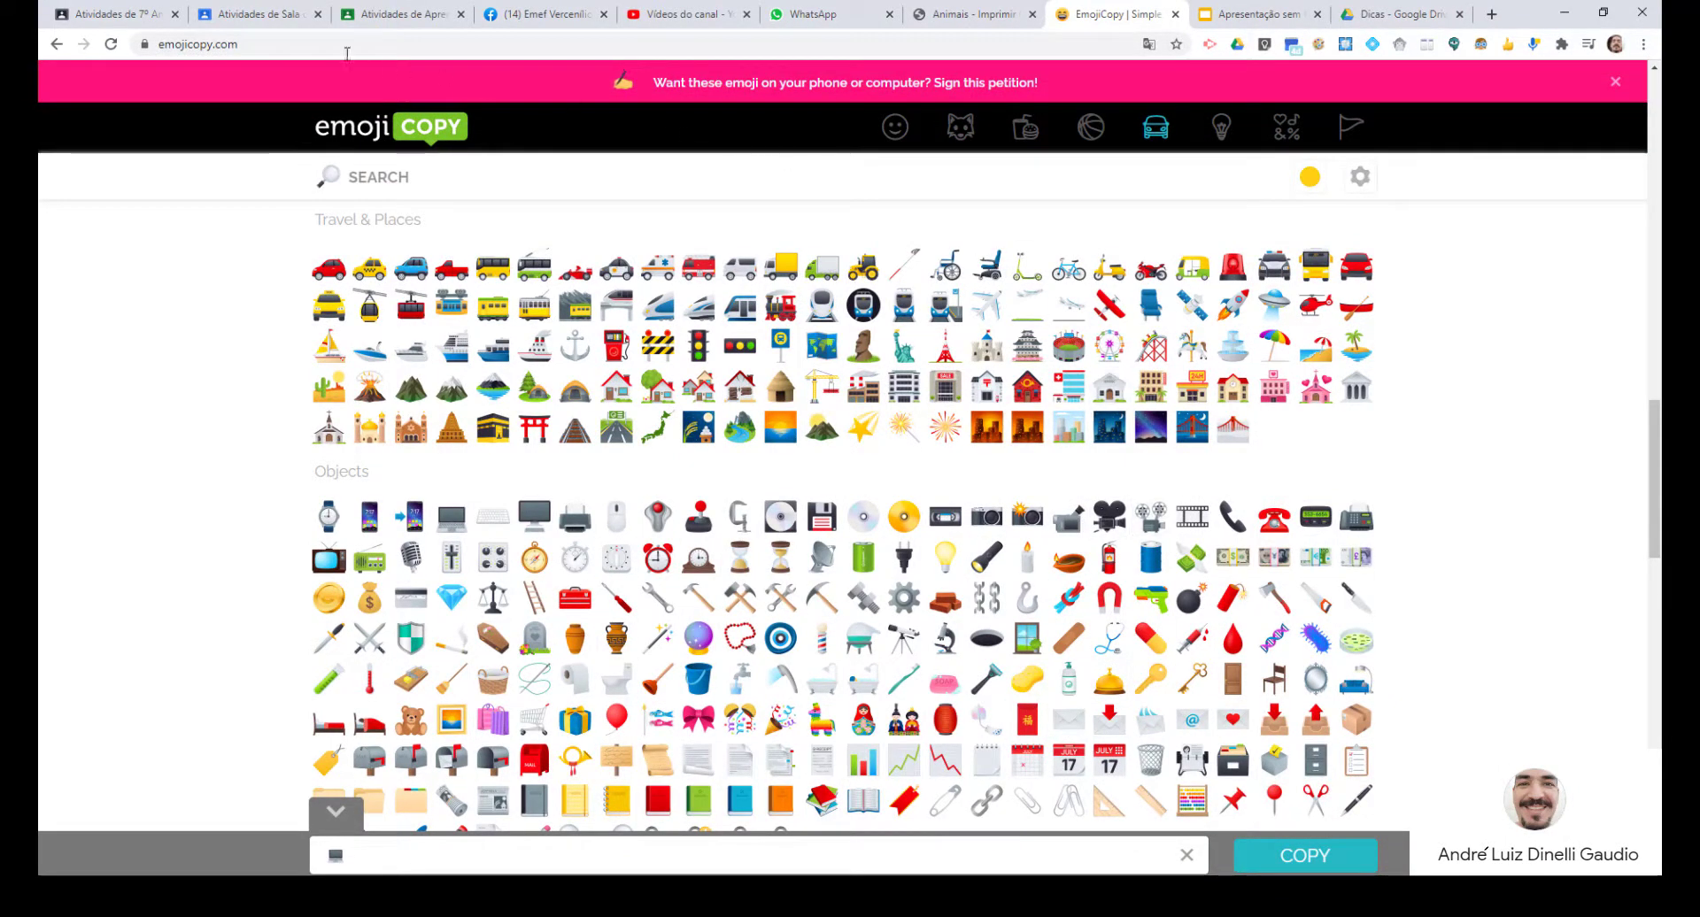
- Return to the 7º Ano A M class in Google Classroom and start creating a new Atividade
click(257, 15)
click(111, 14)
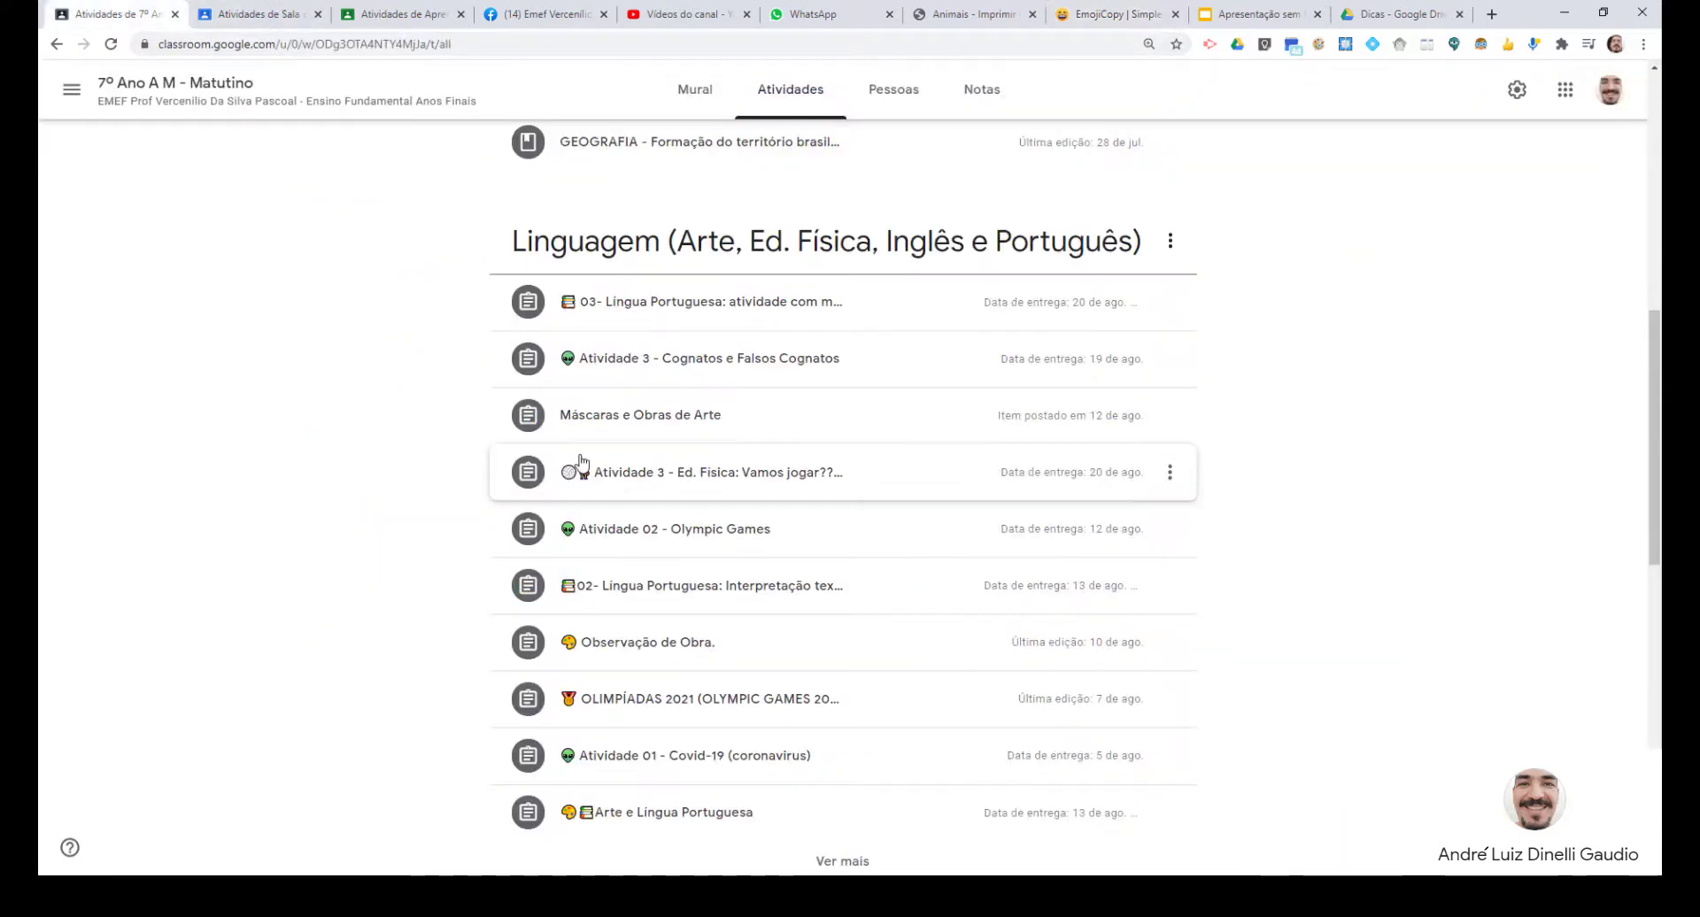
scroll(797, 451, up, 15)
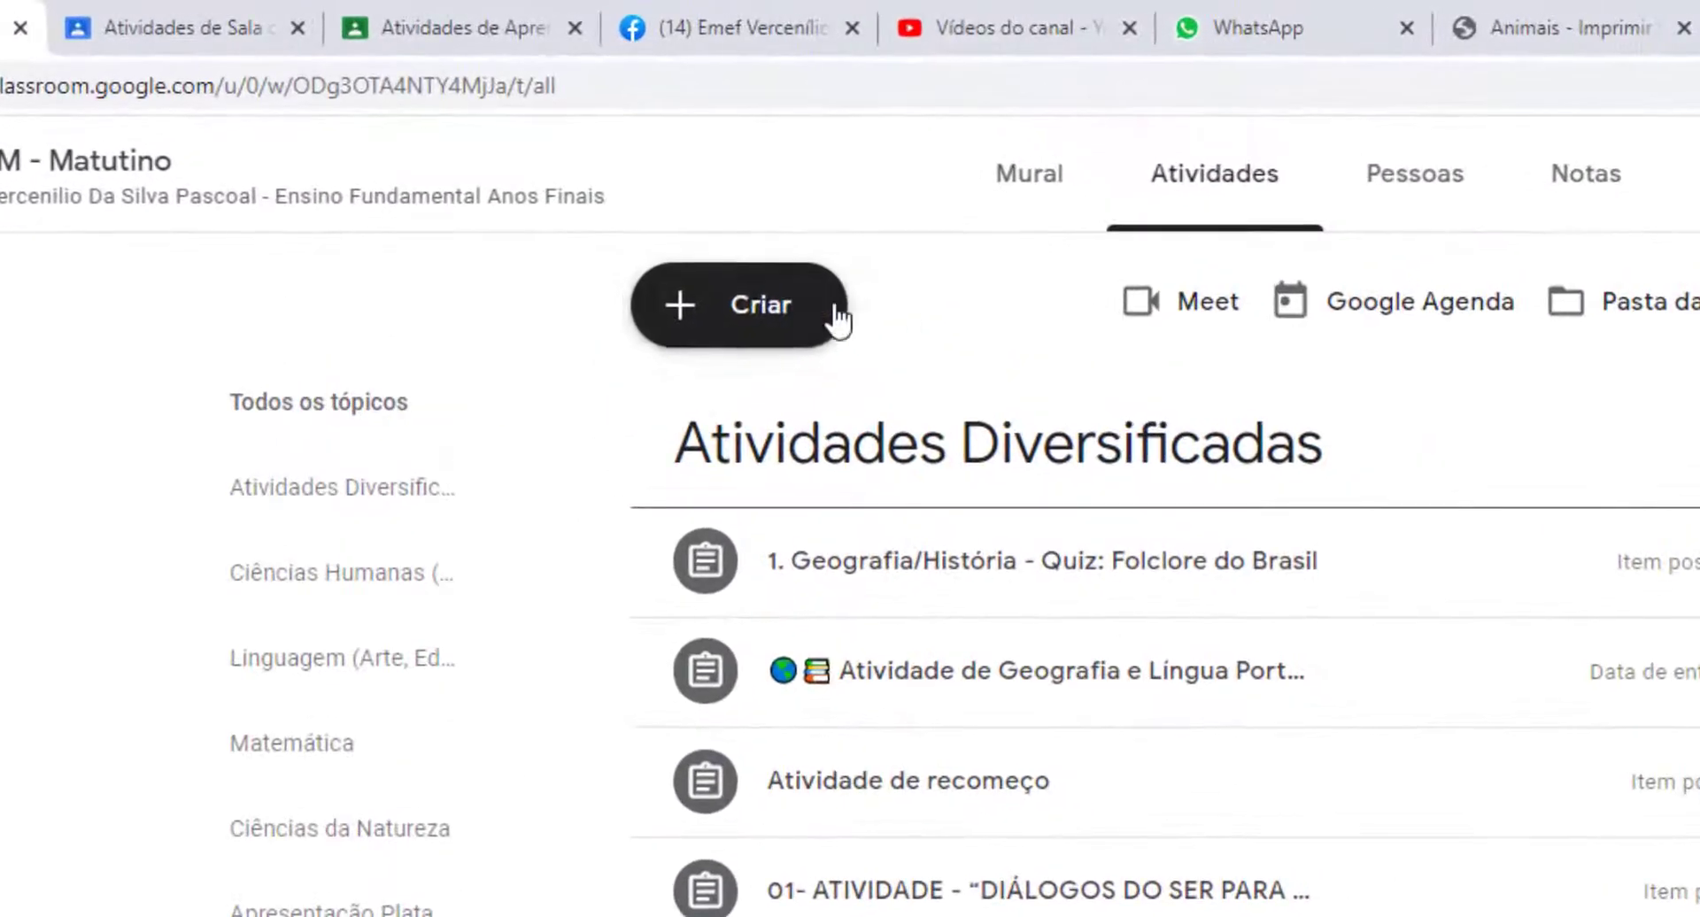
click(751, 316)
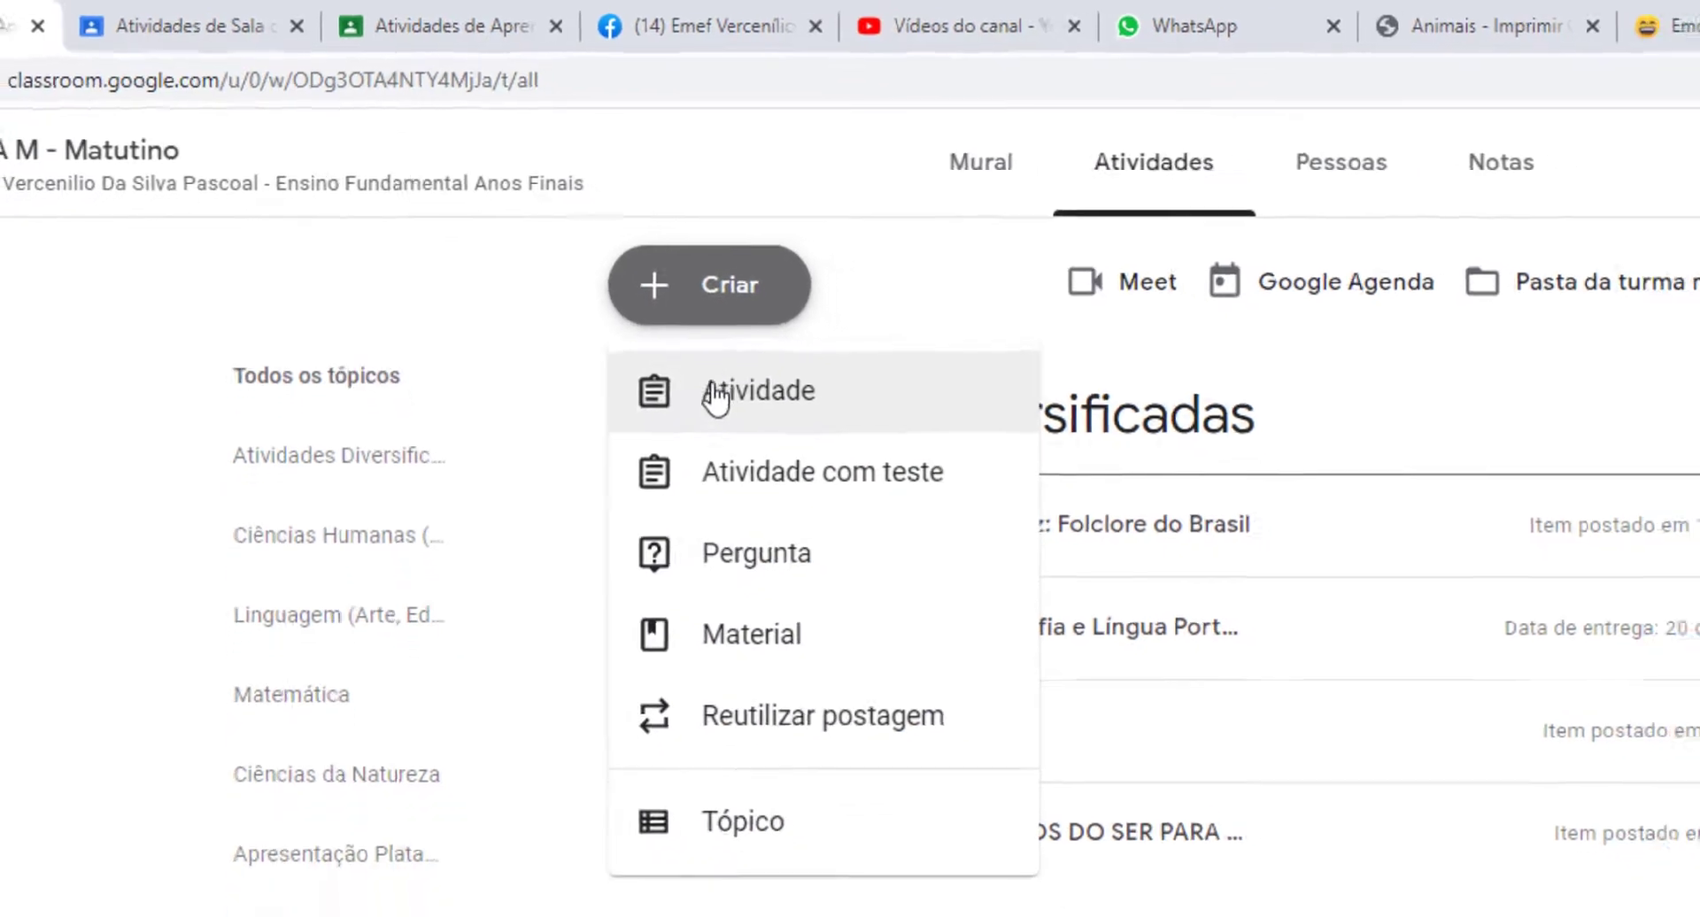
click(762, 418)
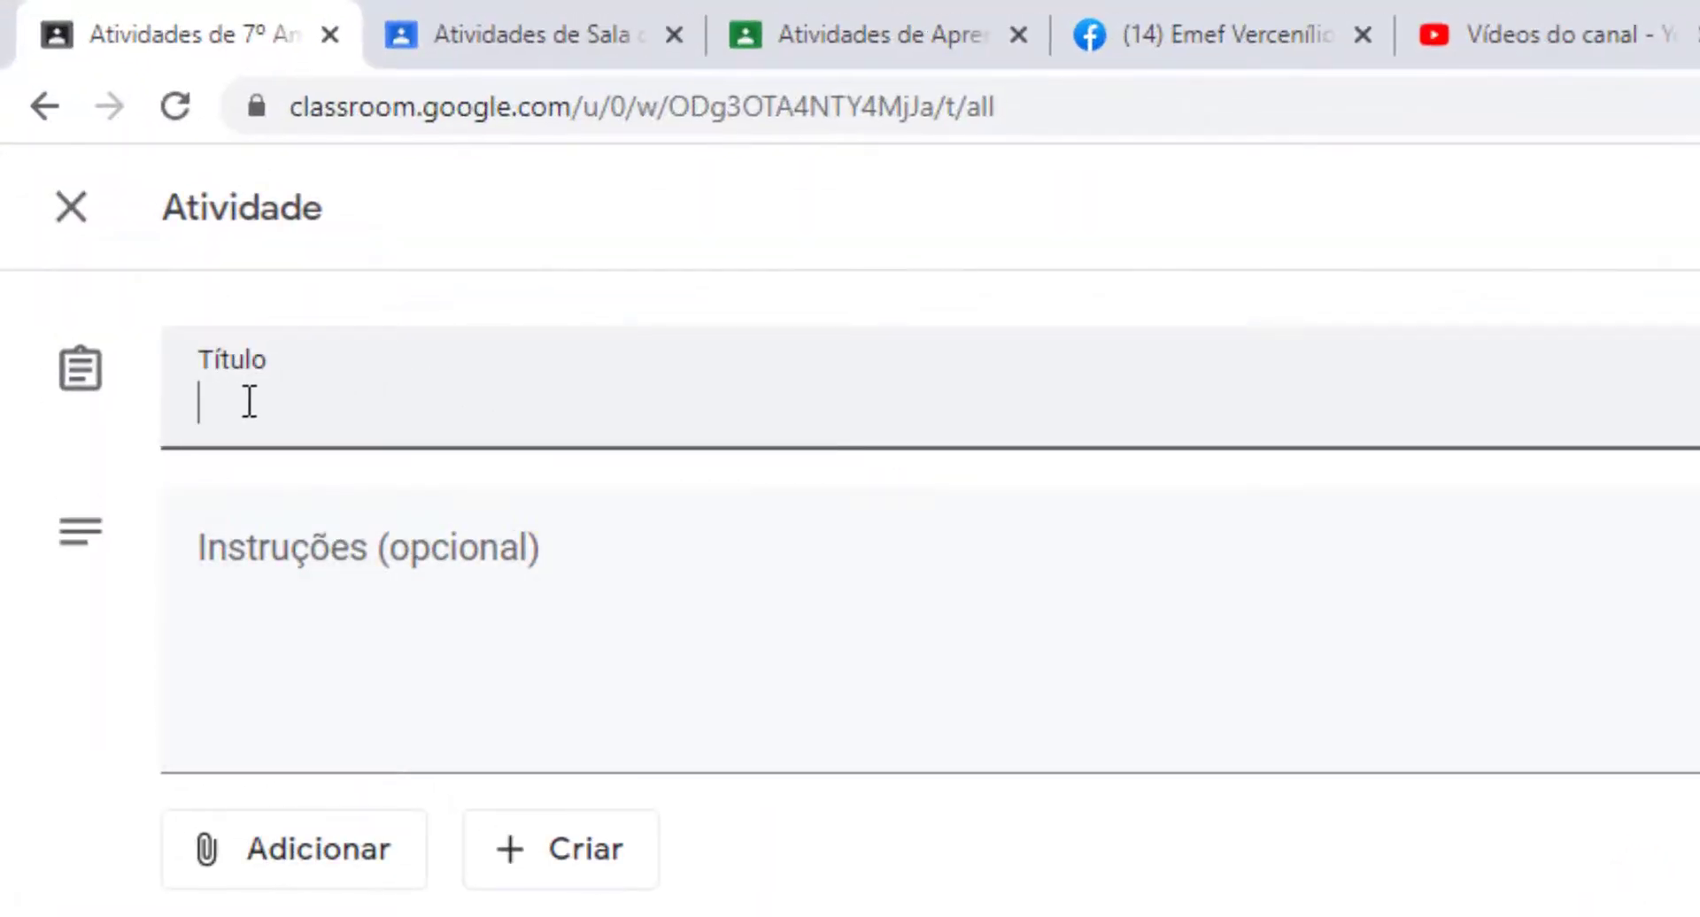
- Title the activity with the copied laptop emoji followed by "- ATIVIDADE TESTE DE INFORMÁTICA"
right_click(250, 401)
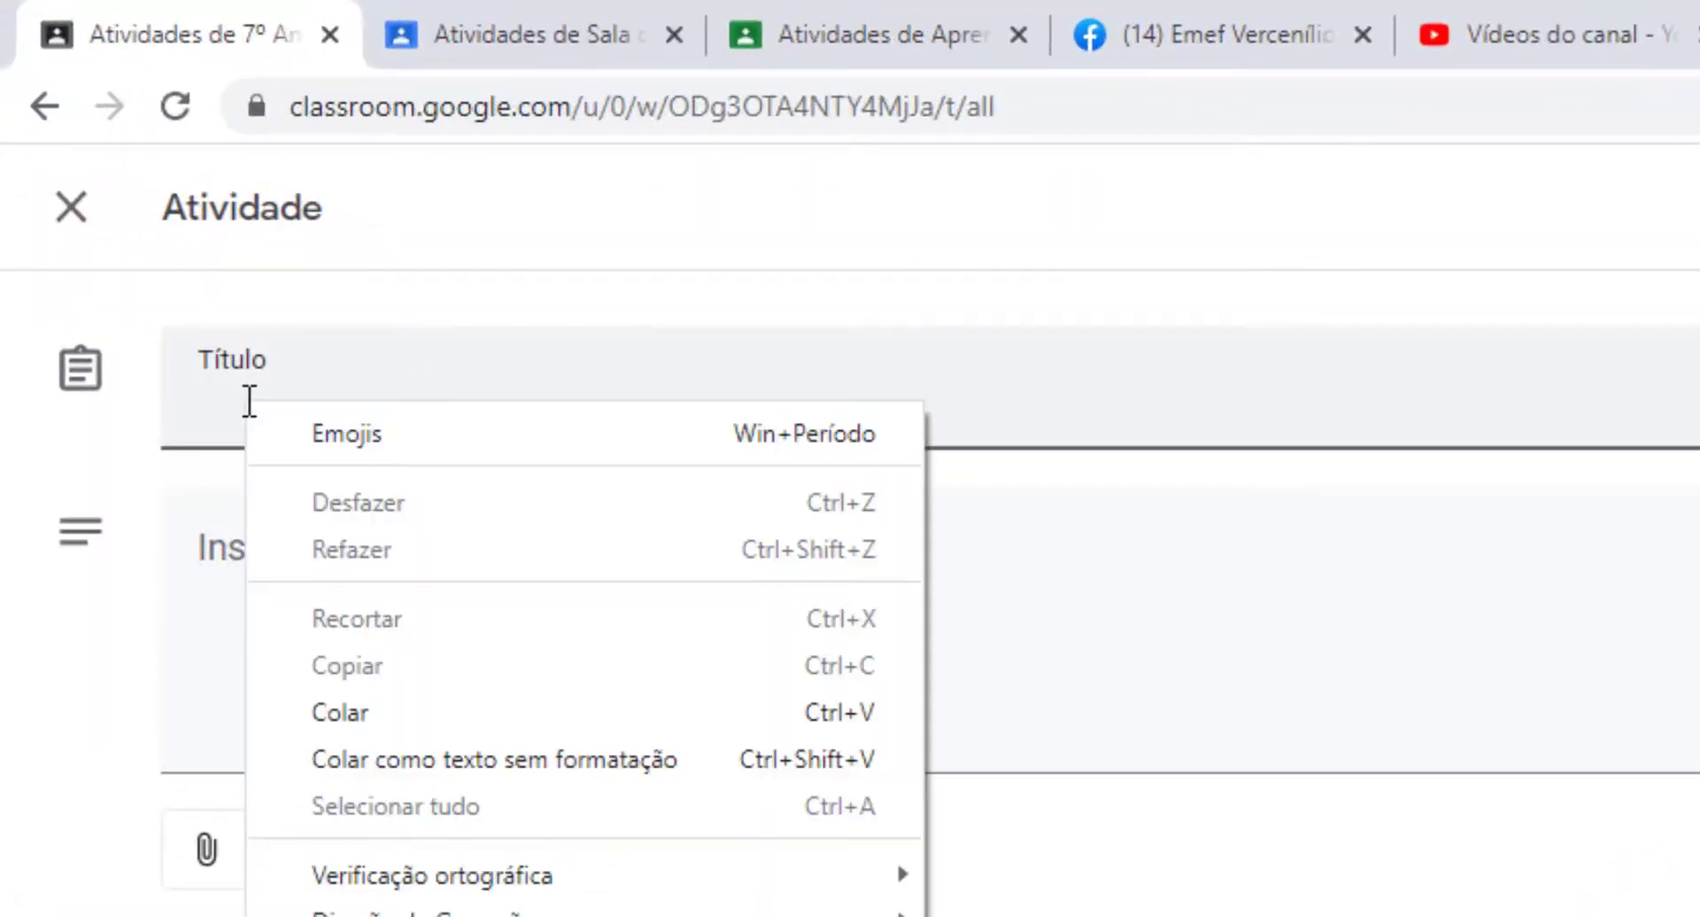
click(343, 710)
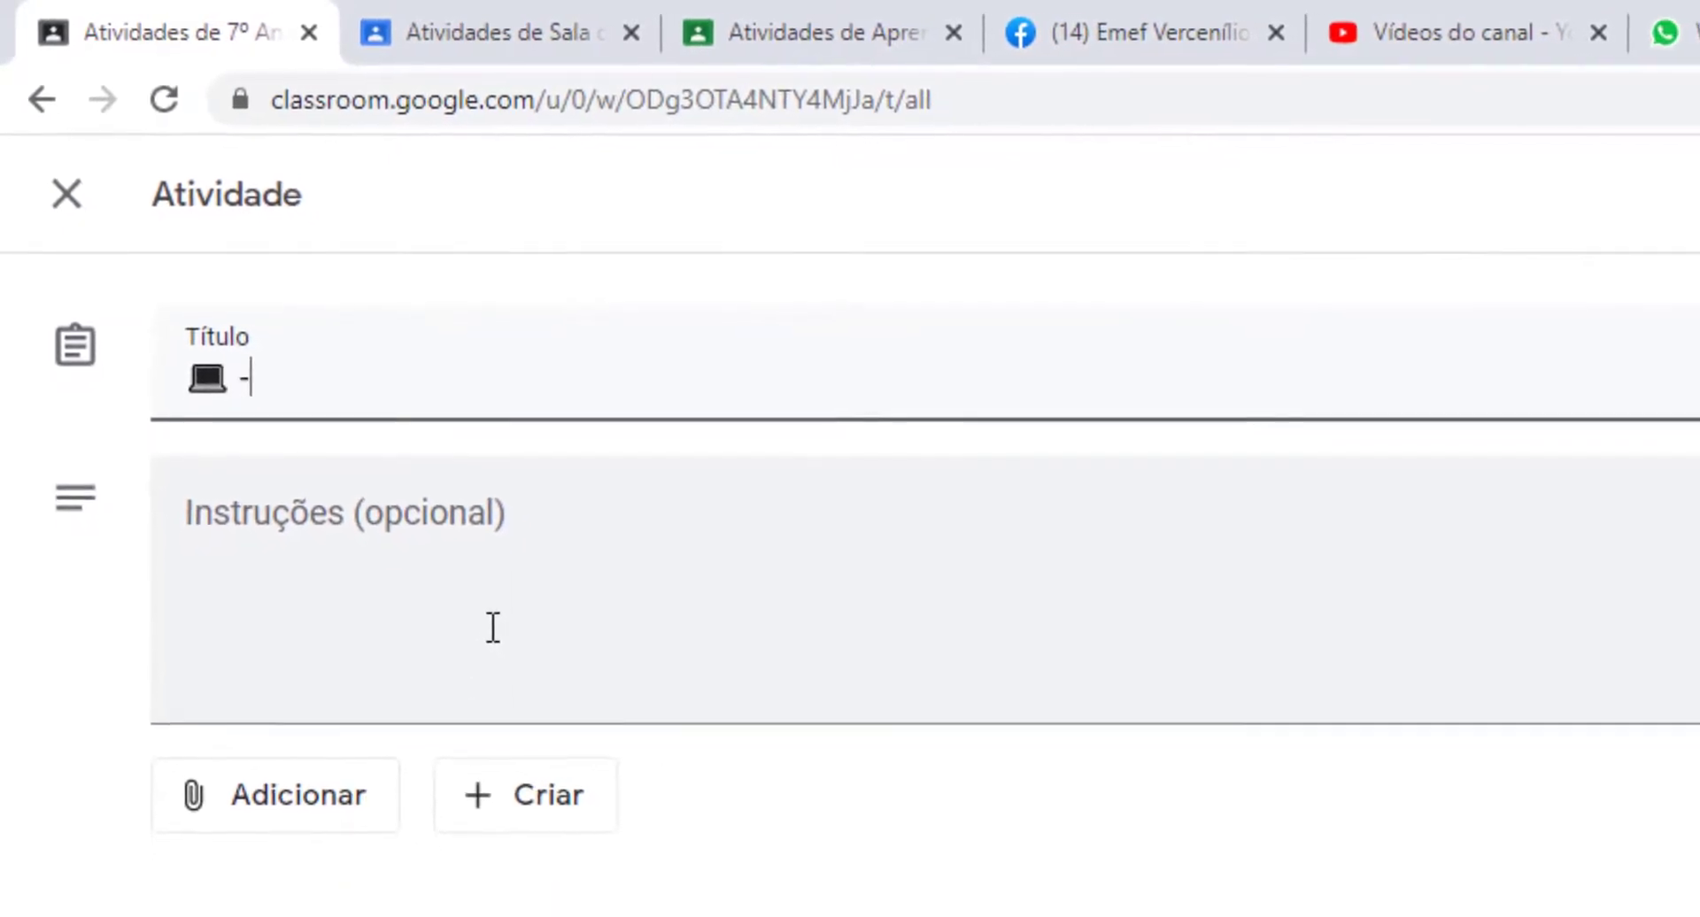
text(ATIVI)
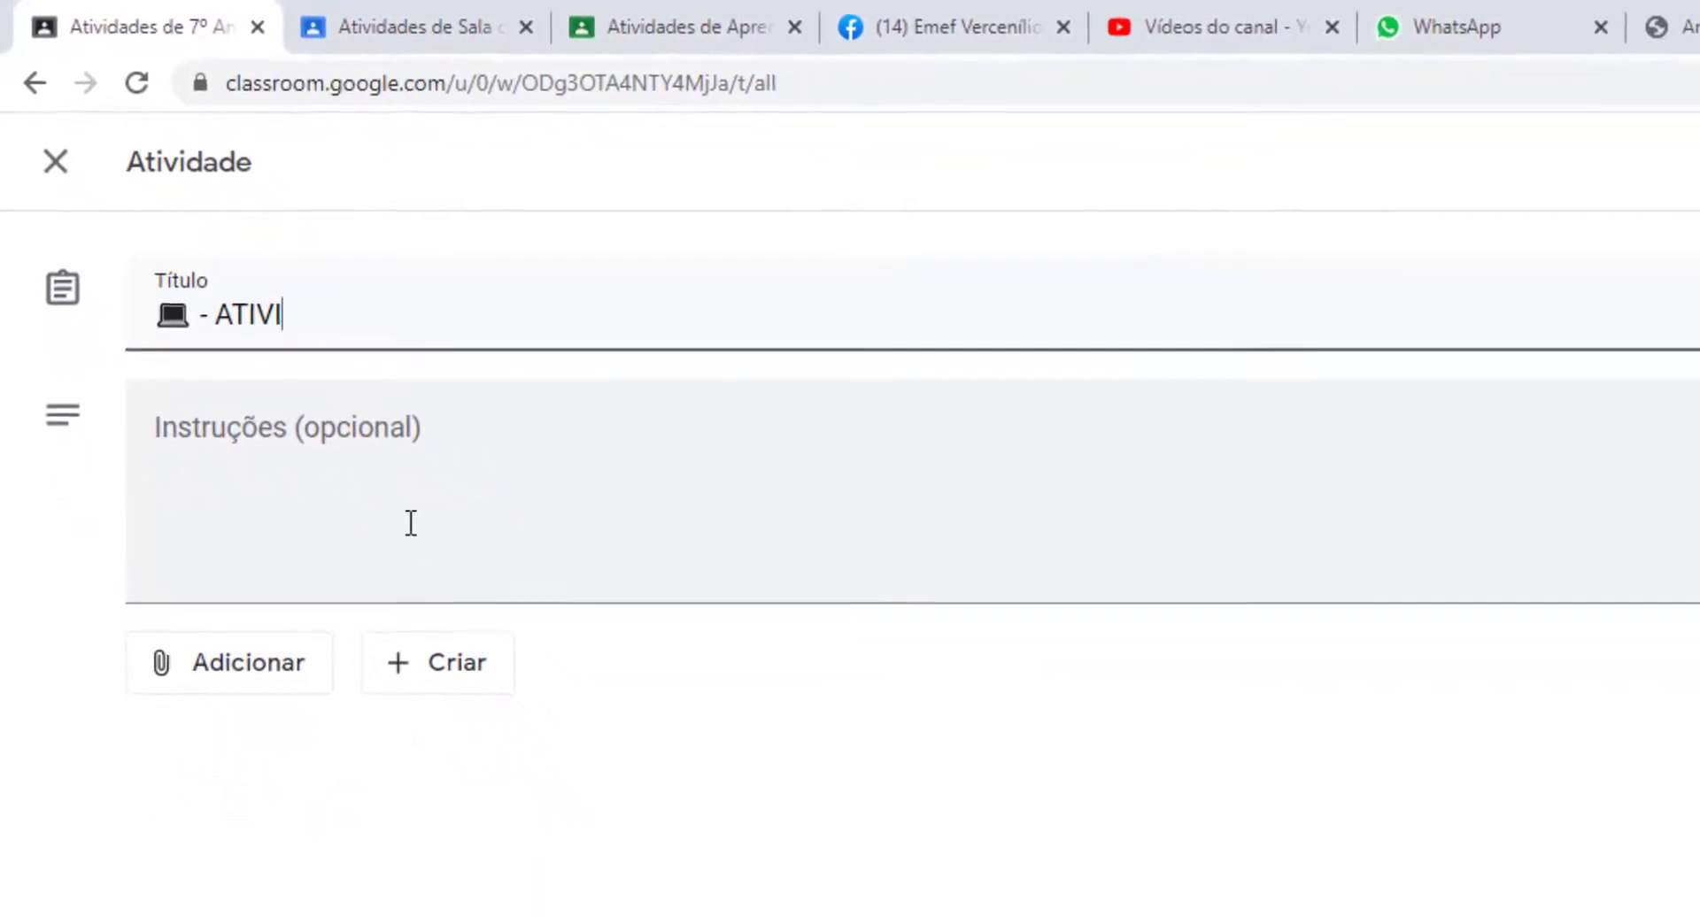
text(DADE TESTE)
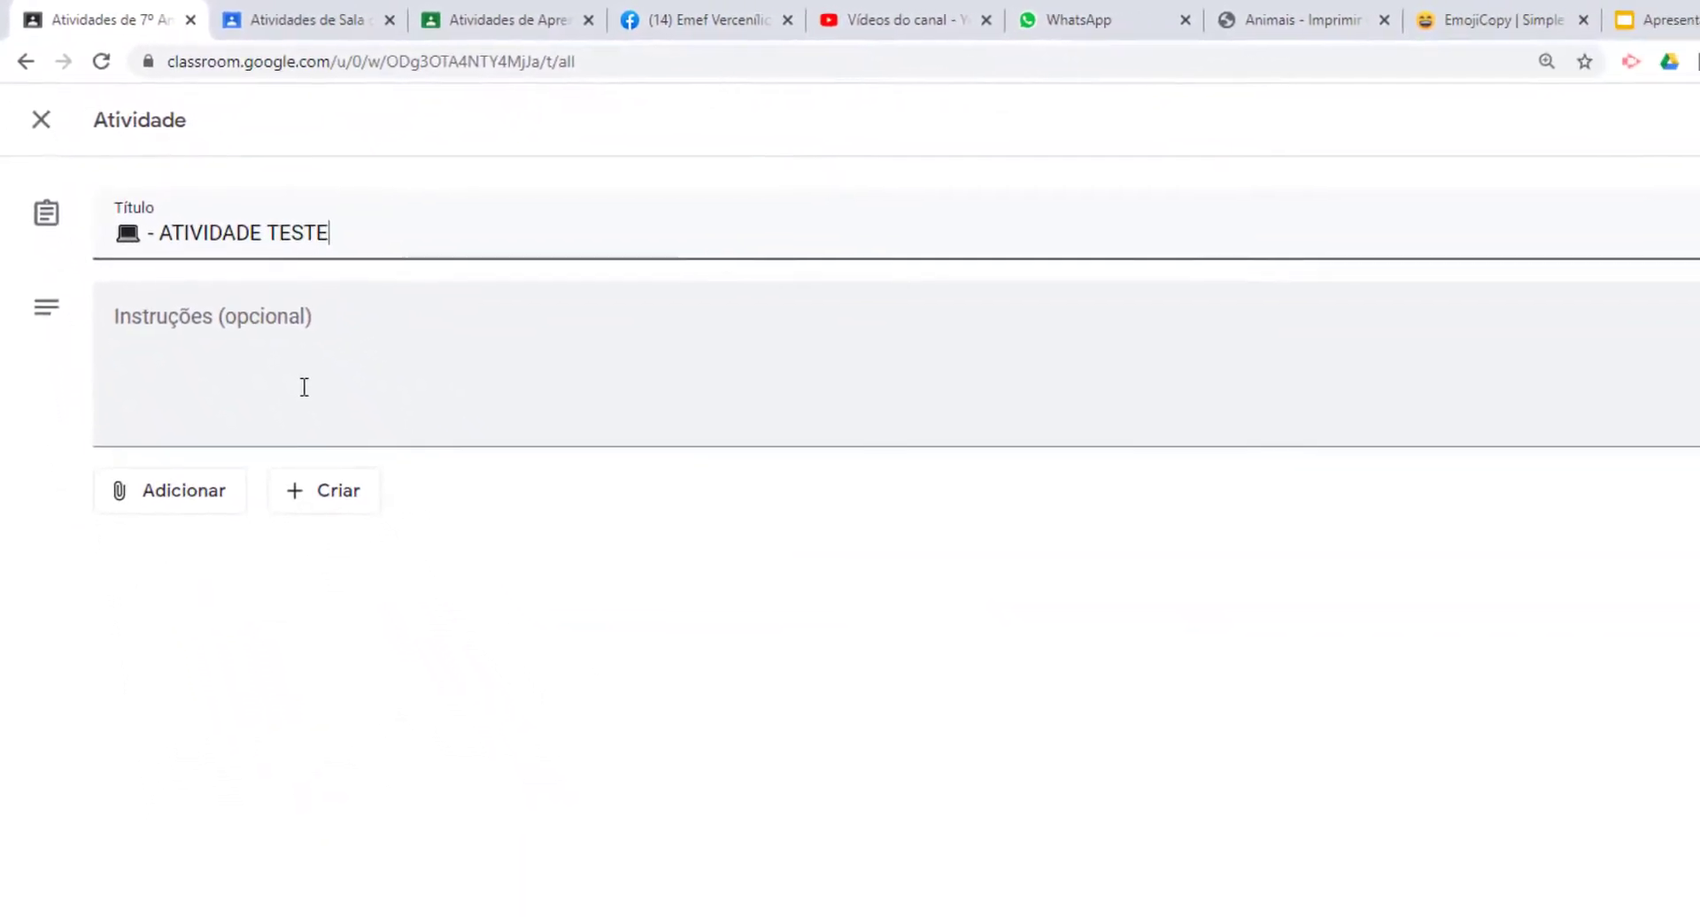
text( DE INFOR)
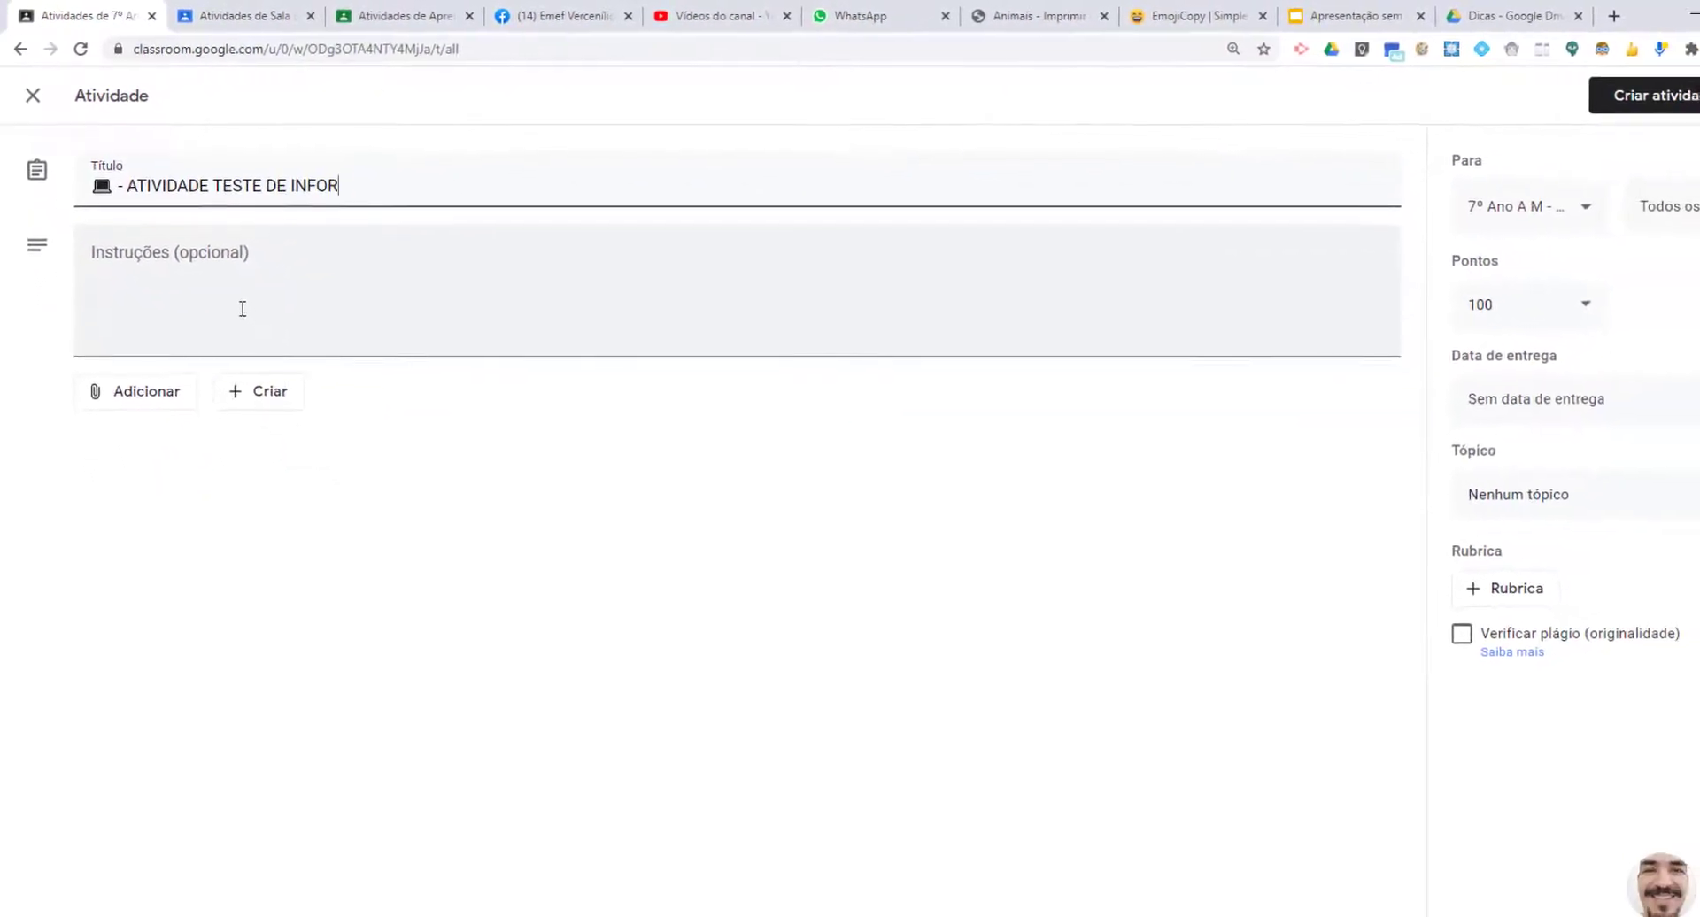
text(MÁTICA)
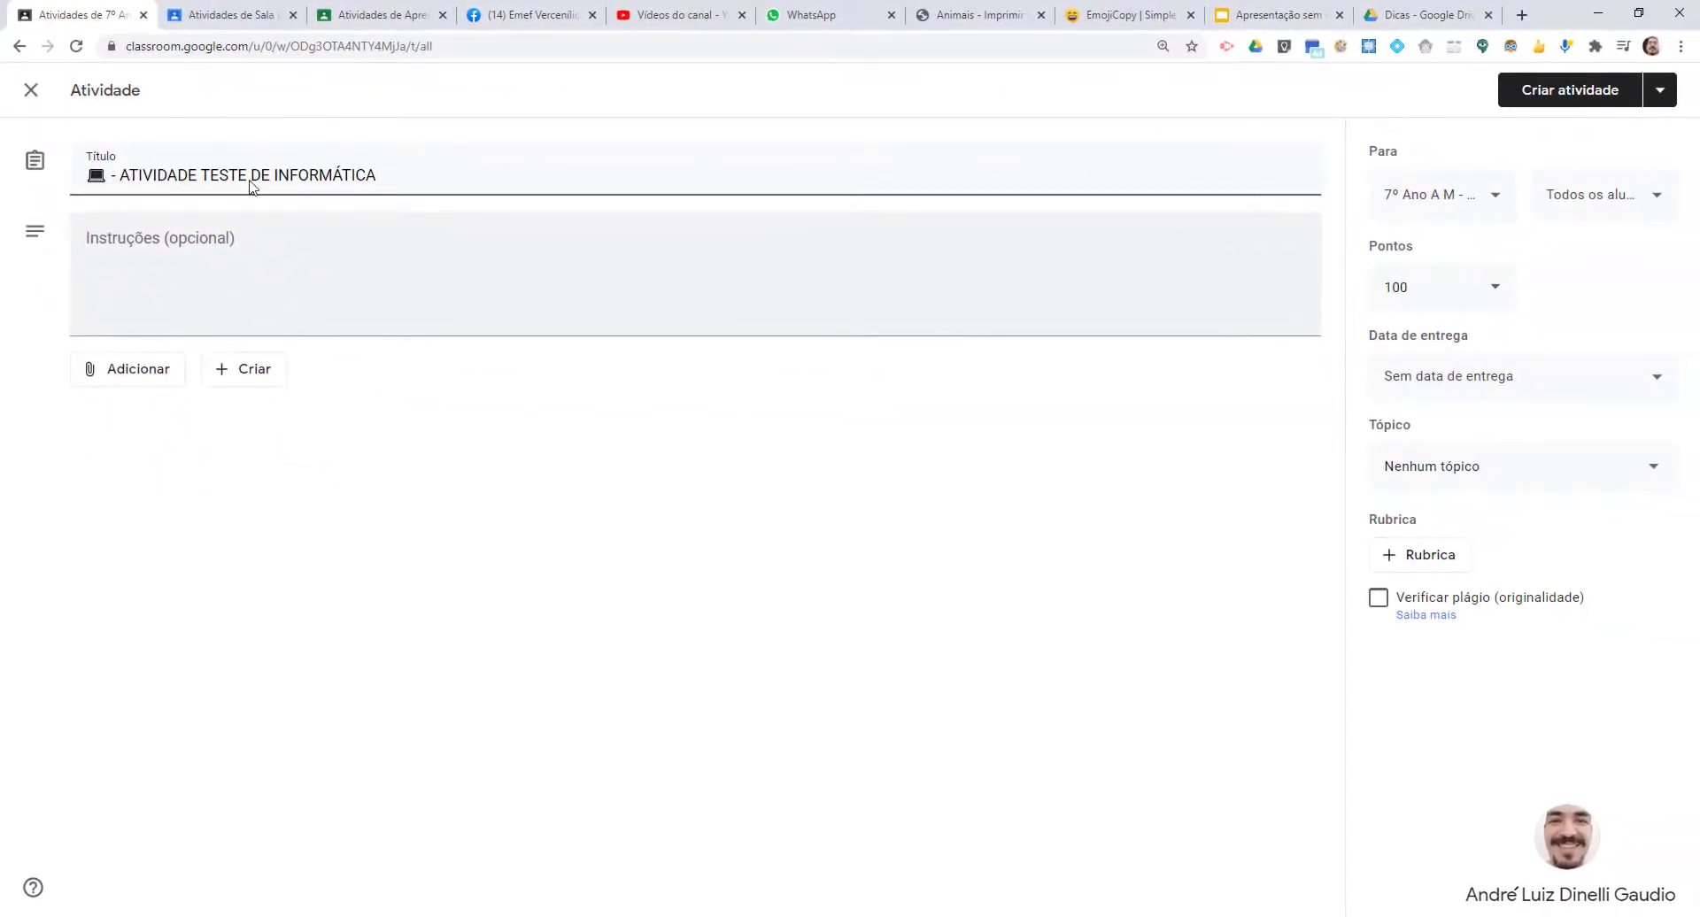
- Save the laptop-emoji "ATIVIDADE TESTE DE INFORMÁTICA" activity as a draft with no topic assigned
click(1659, 91)
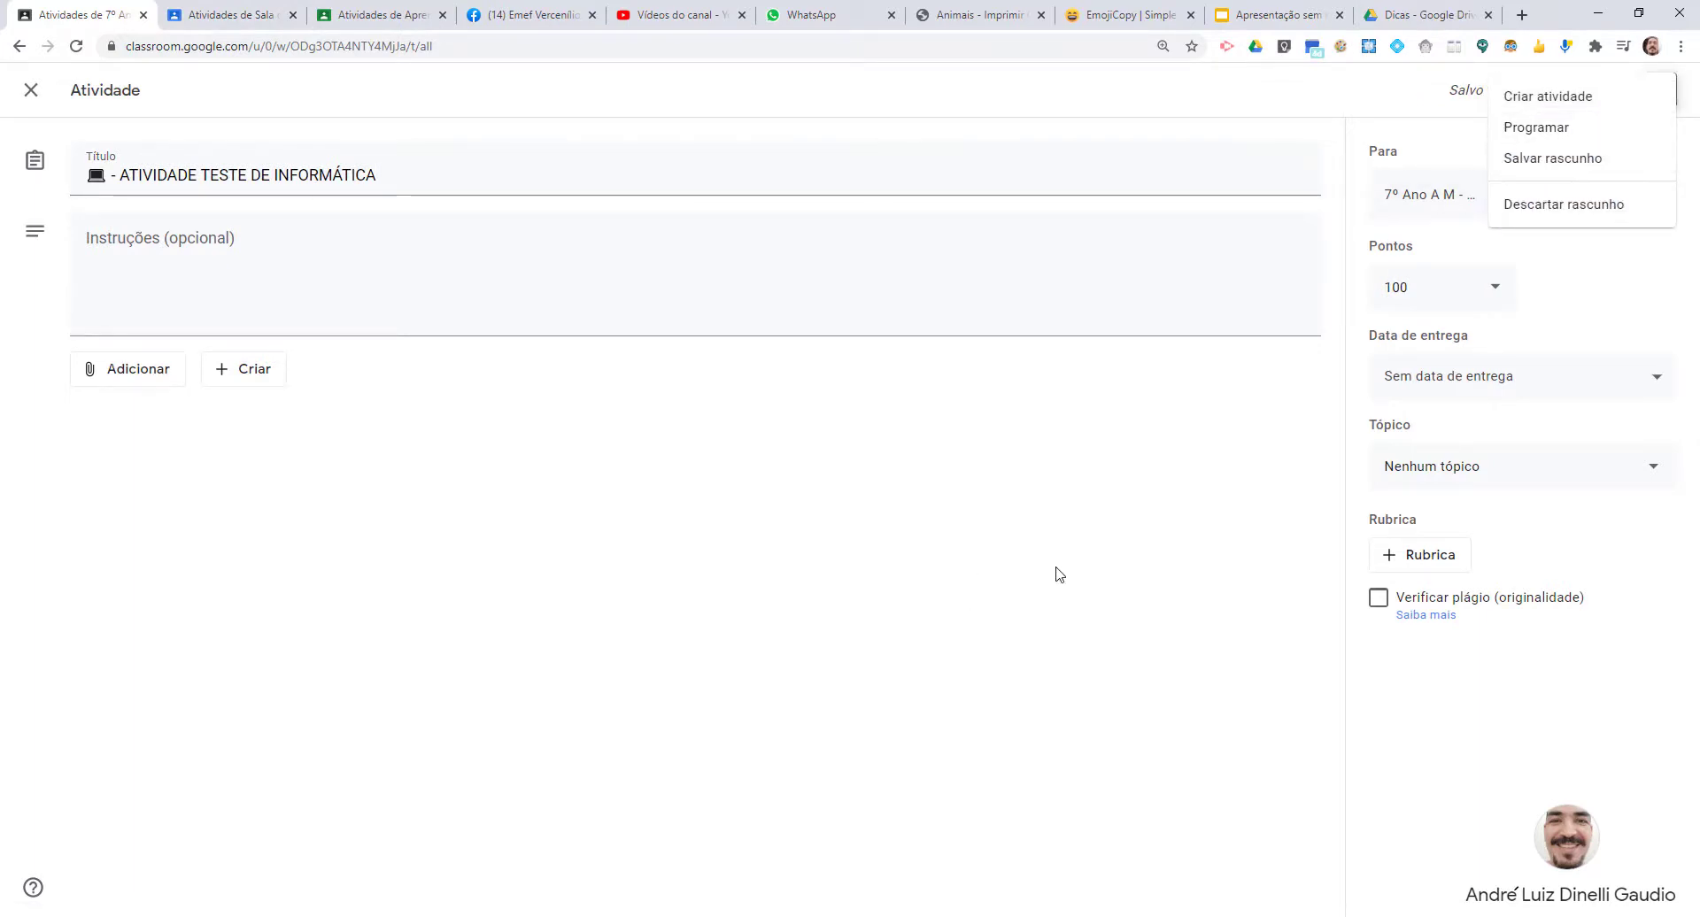
click(1151, 550)
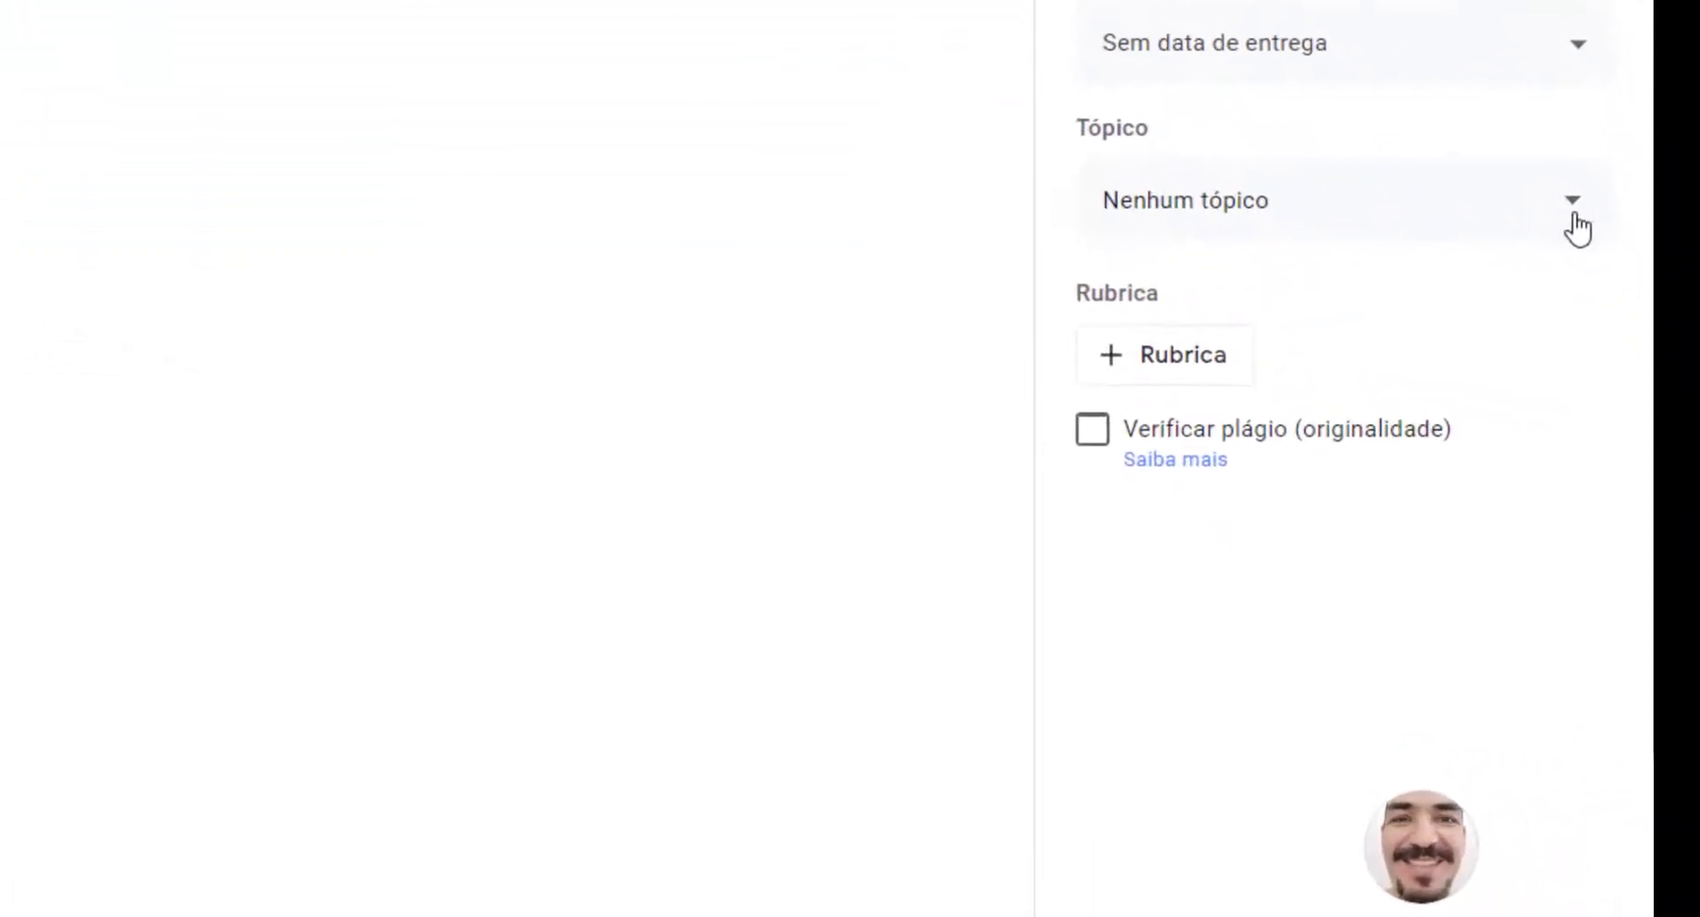
click(1628, 386)
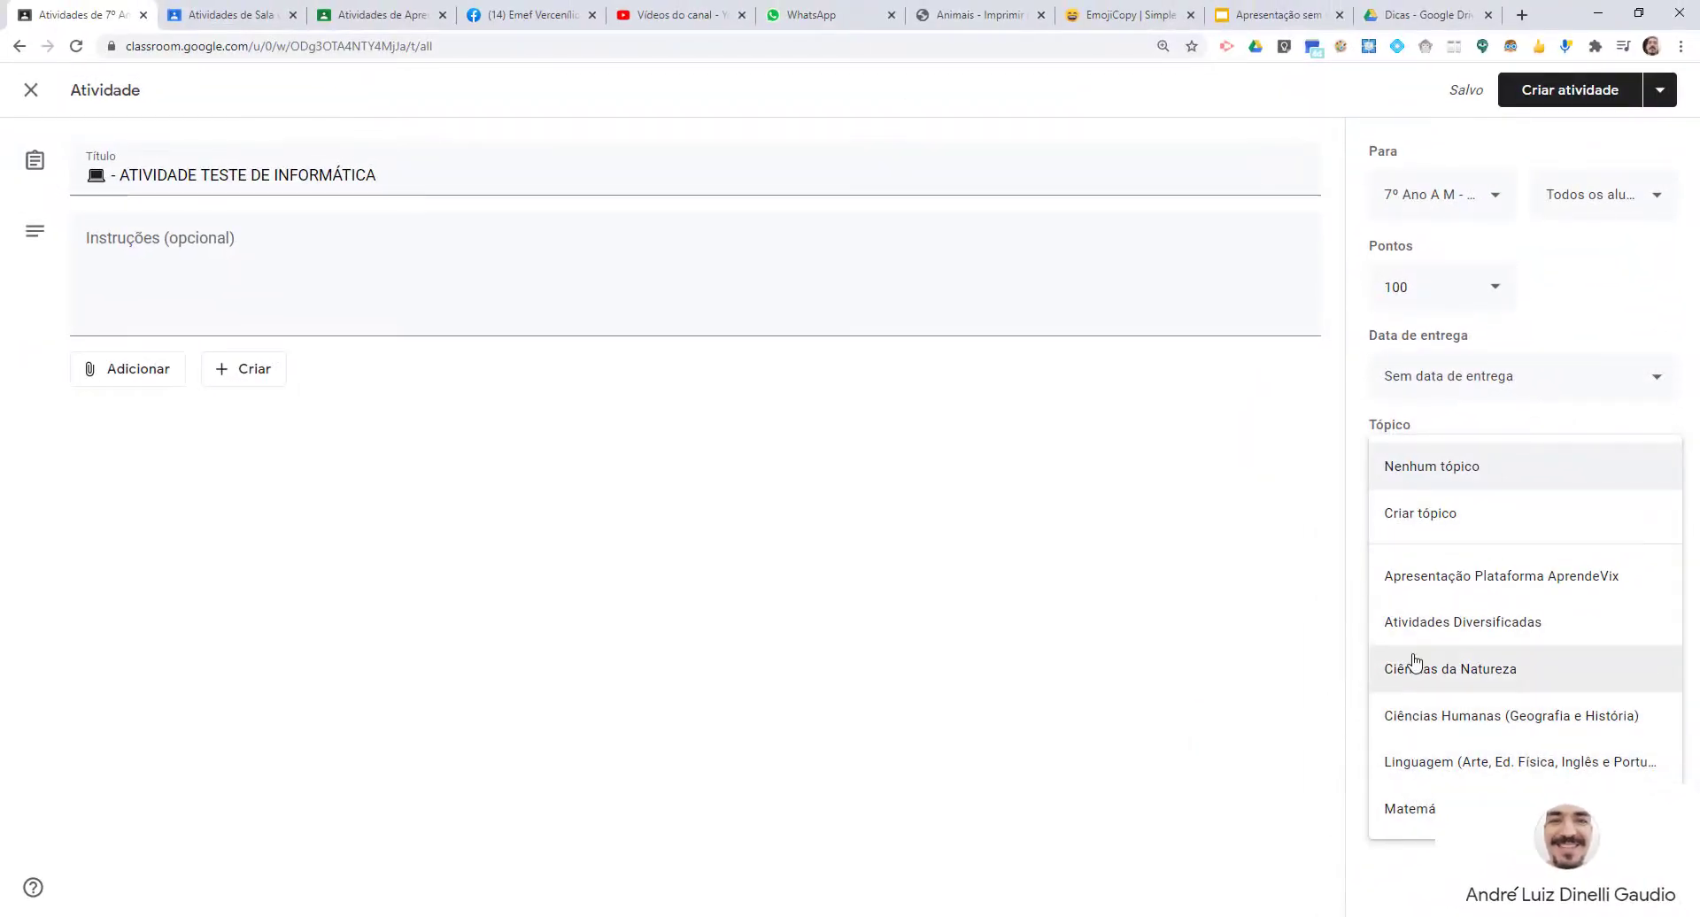
click(1227, 523)
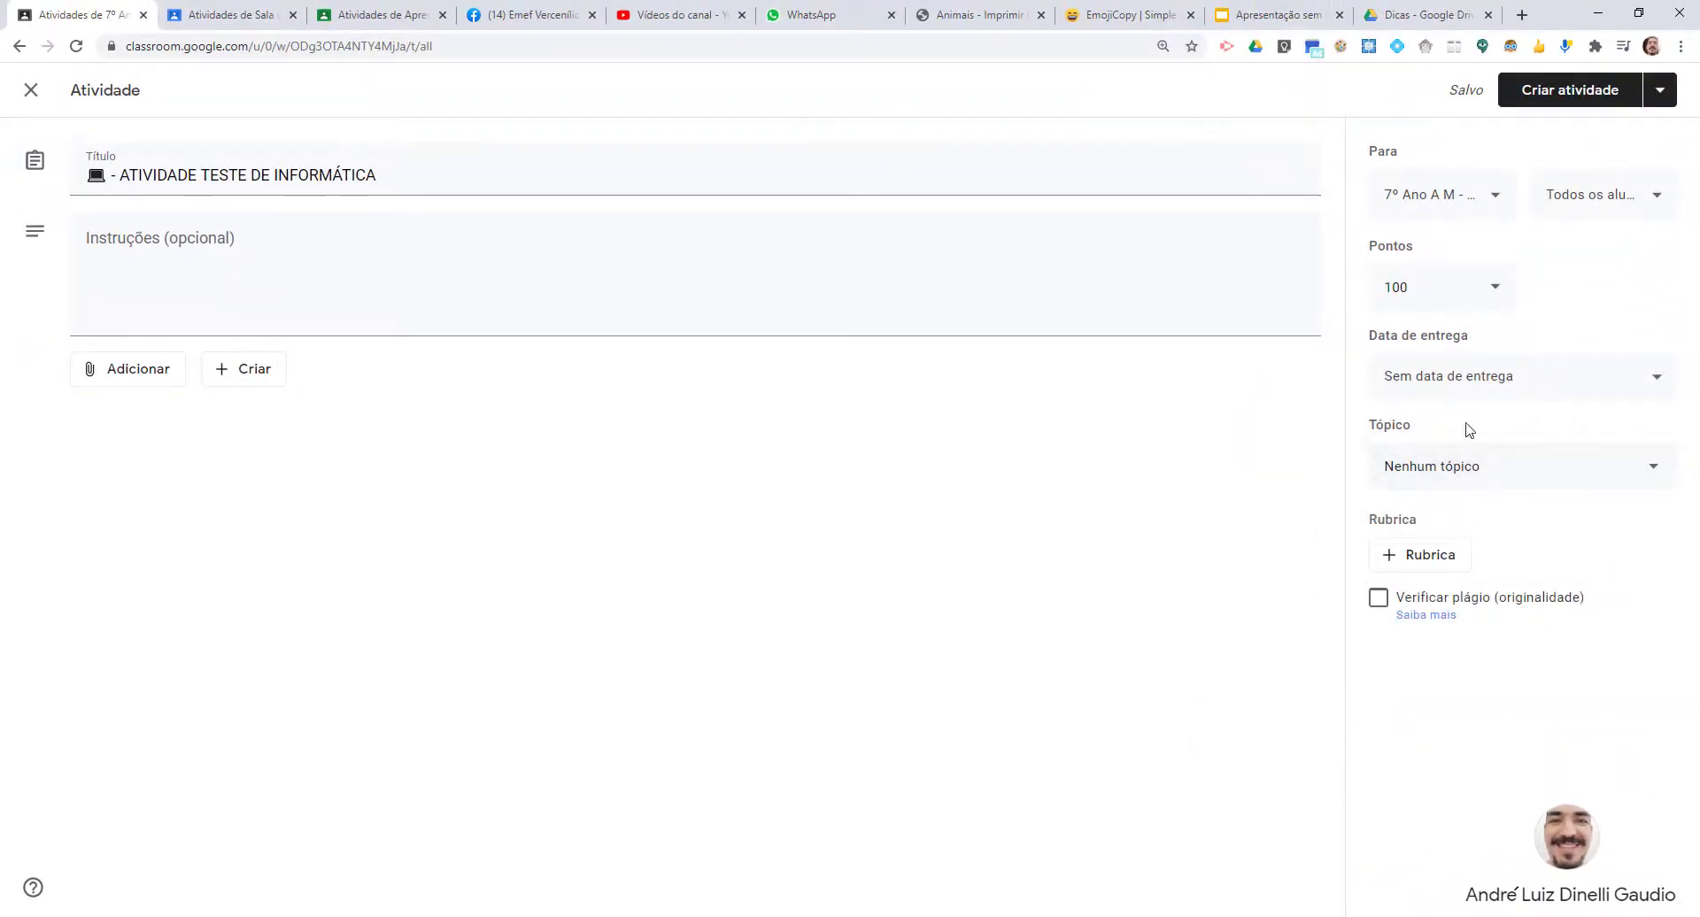
click(1661, 94)
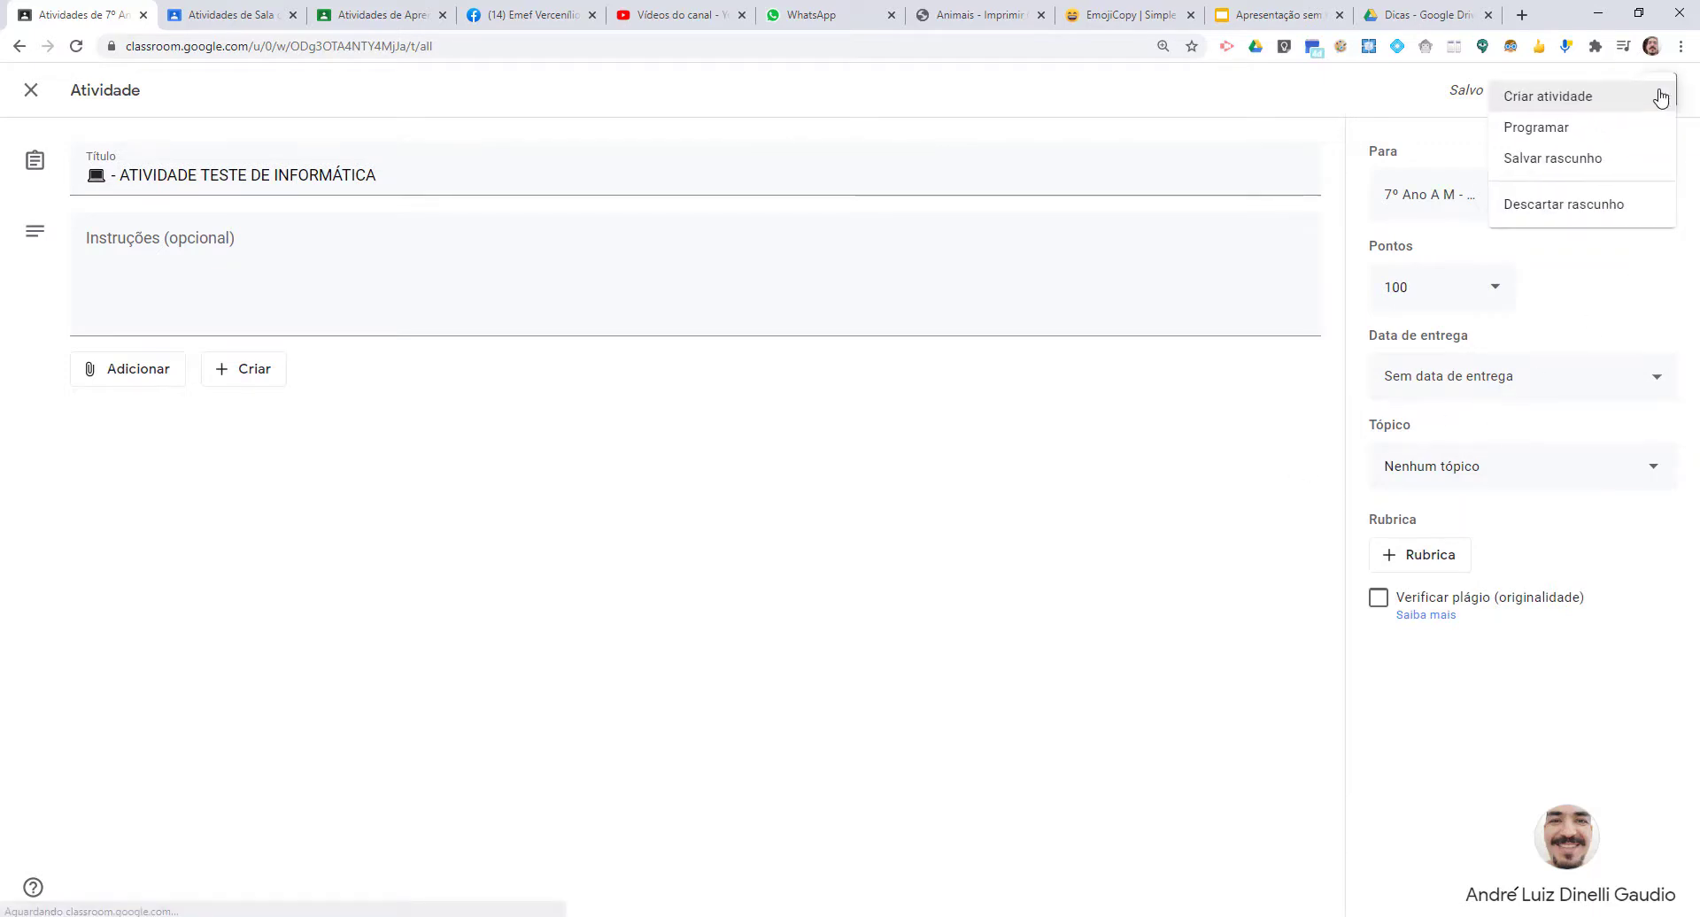
click(1550, 164)
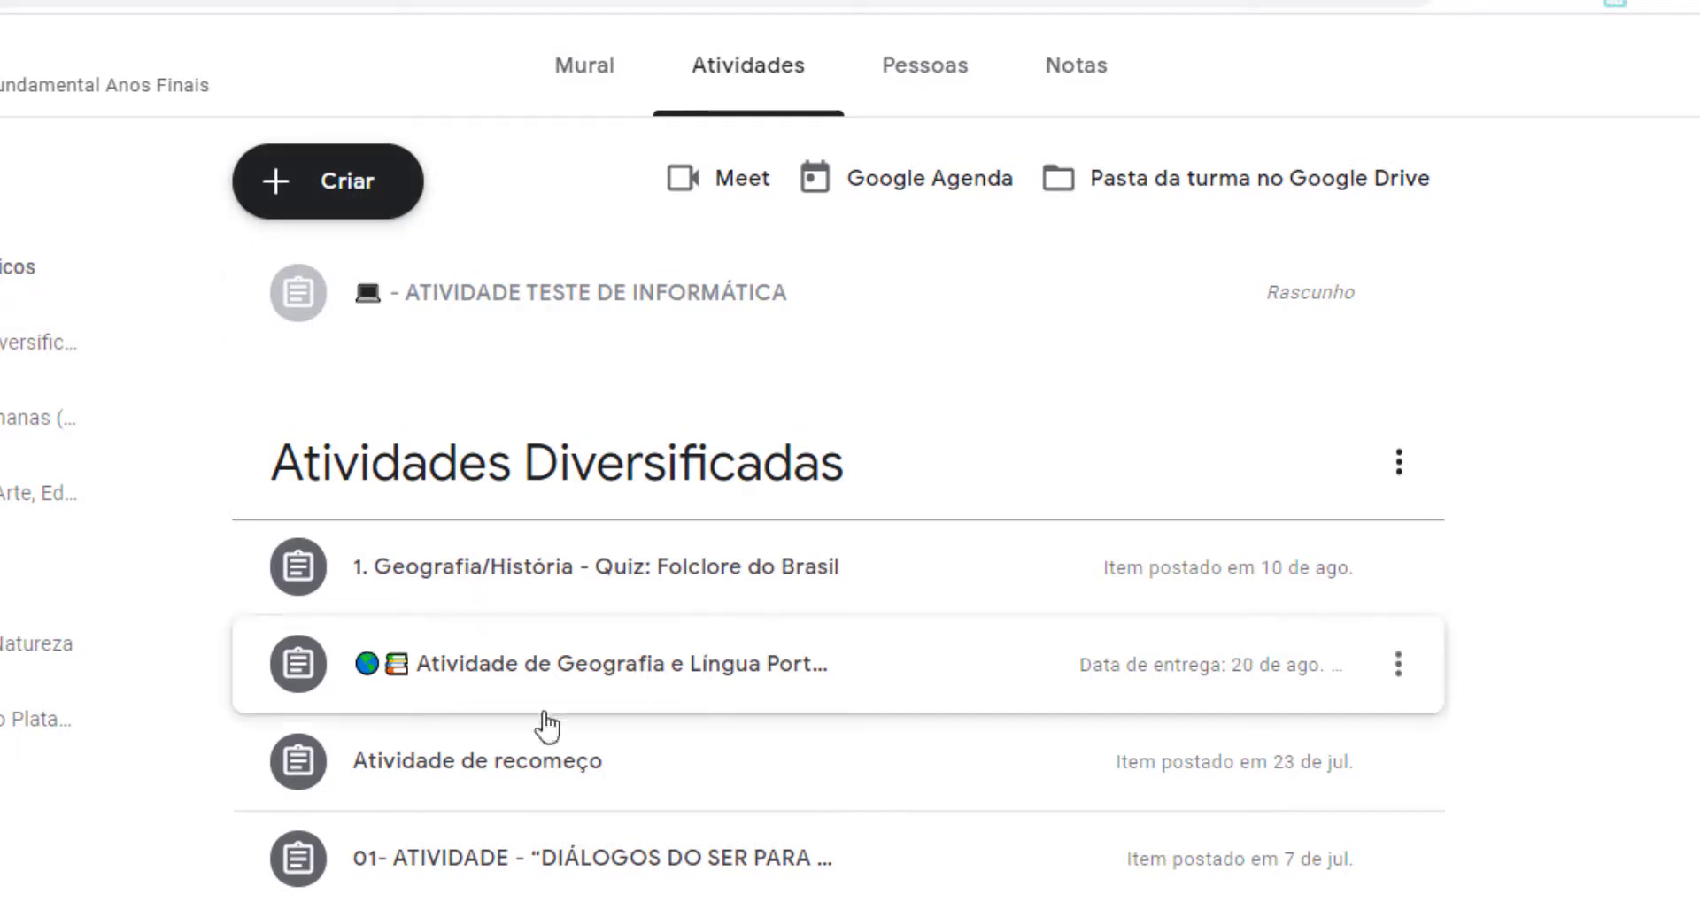
- Move the "ATIVIDADE TESTE DE INFORMÁTICA" draft to the first position in the Atividades Diversificadas topic
click(476, 302)
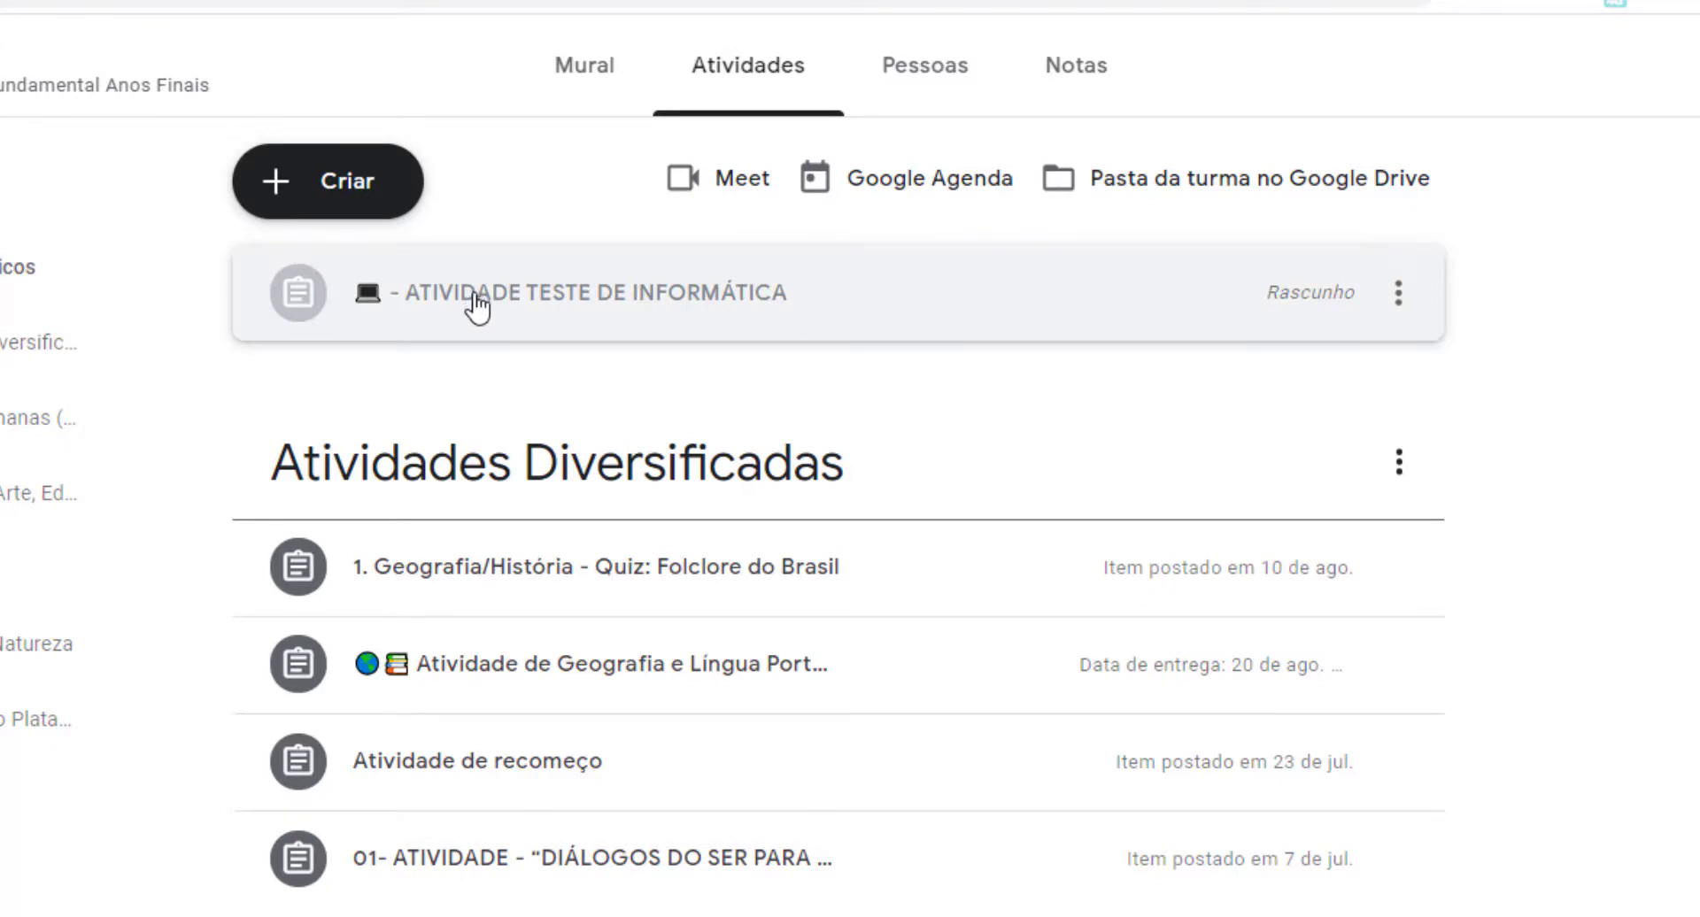
drag(475, 301, 530, 916)
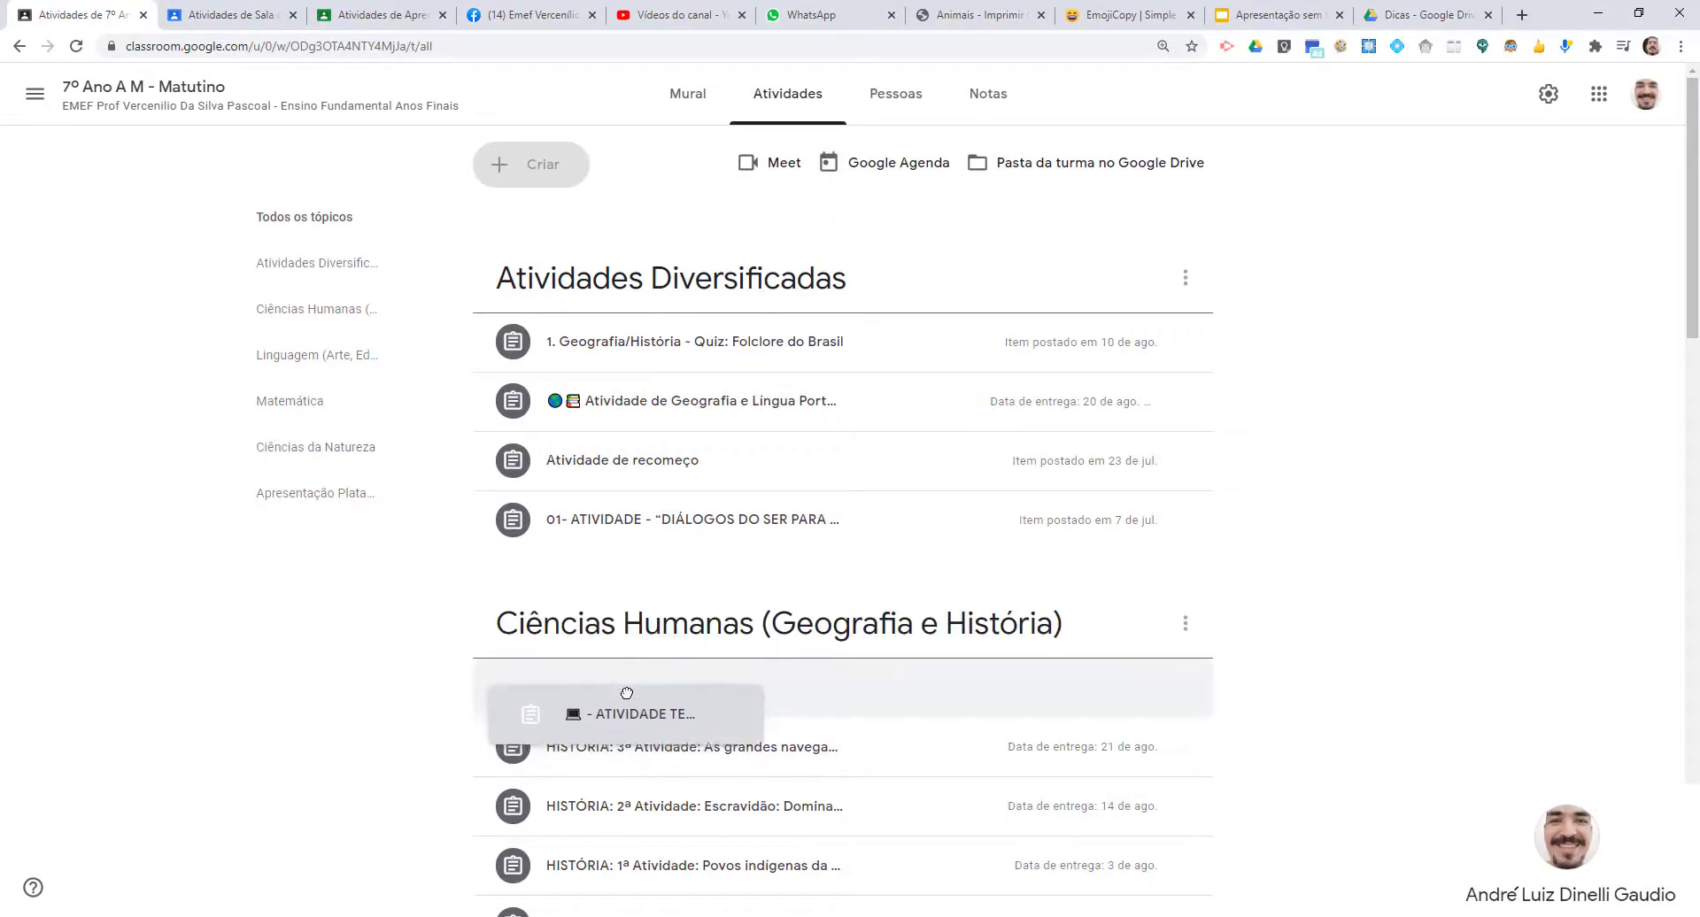
drag(627, 694, 656, 338)
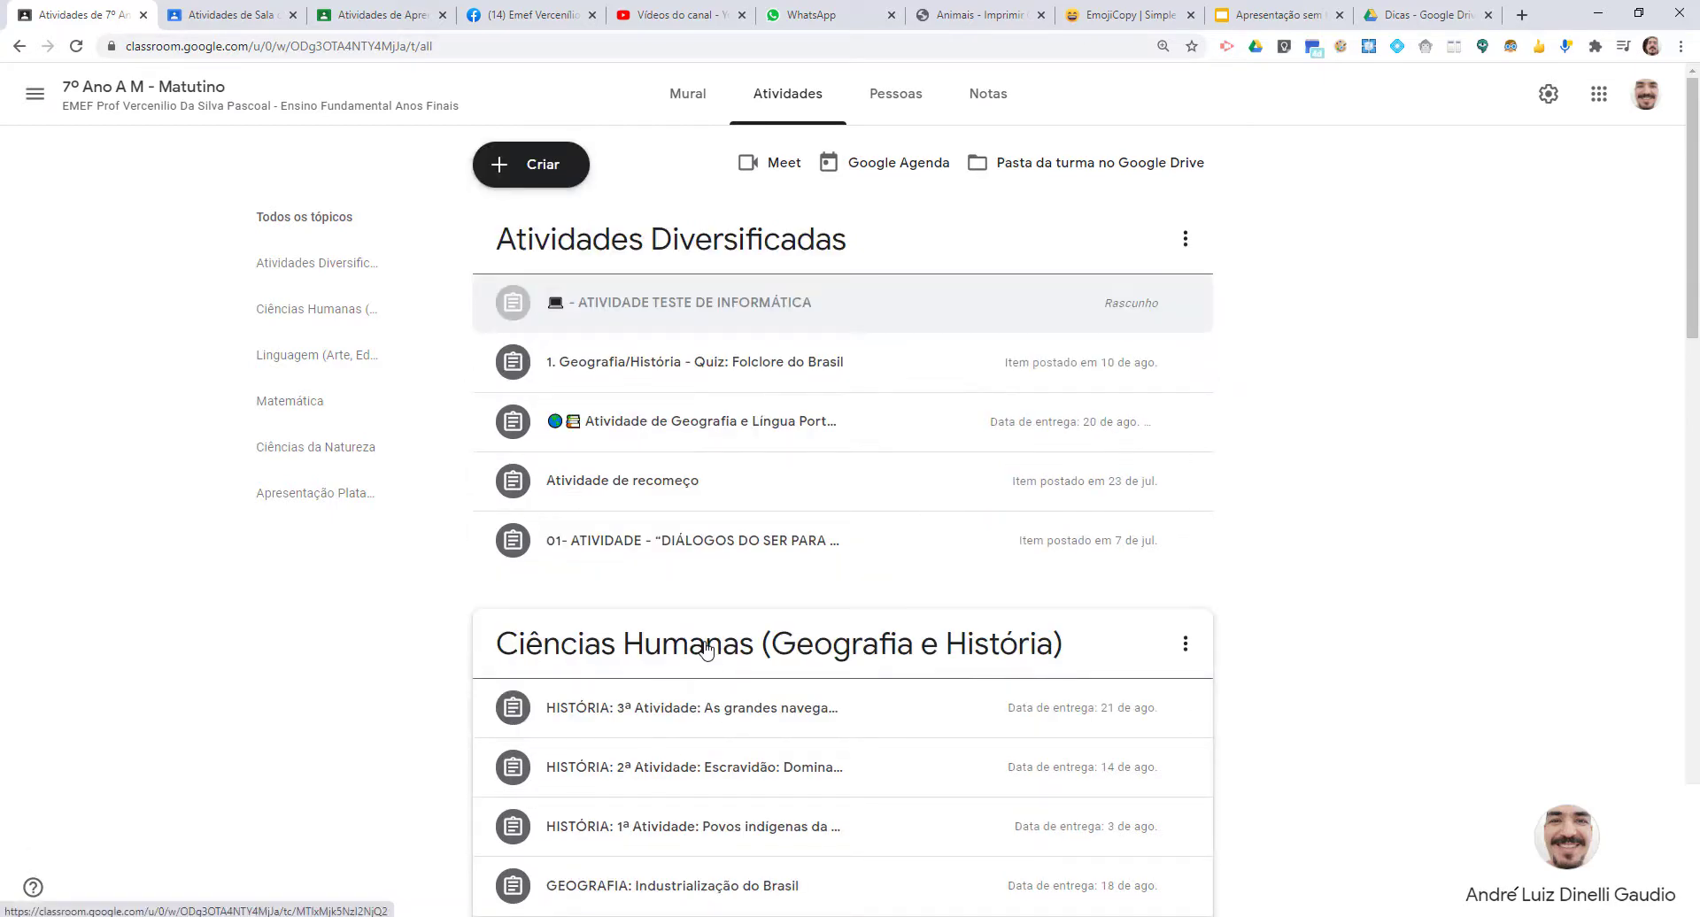
- Try placing the Ciências Humanas topic above Atividades Diversificadas, and restore the original topic order
drag(706, 627, 643, 216)
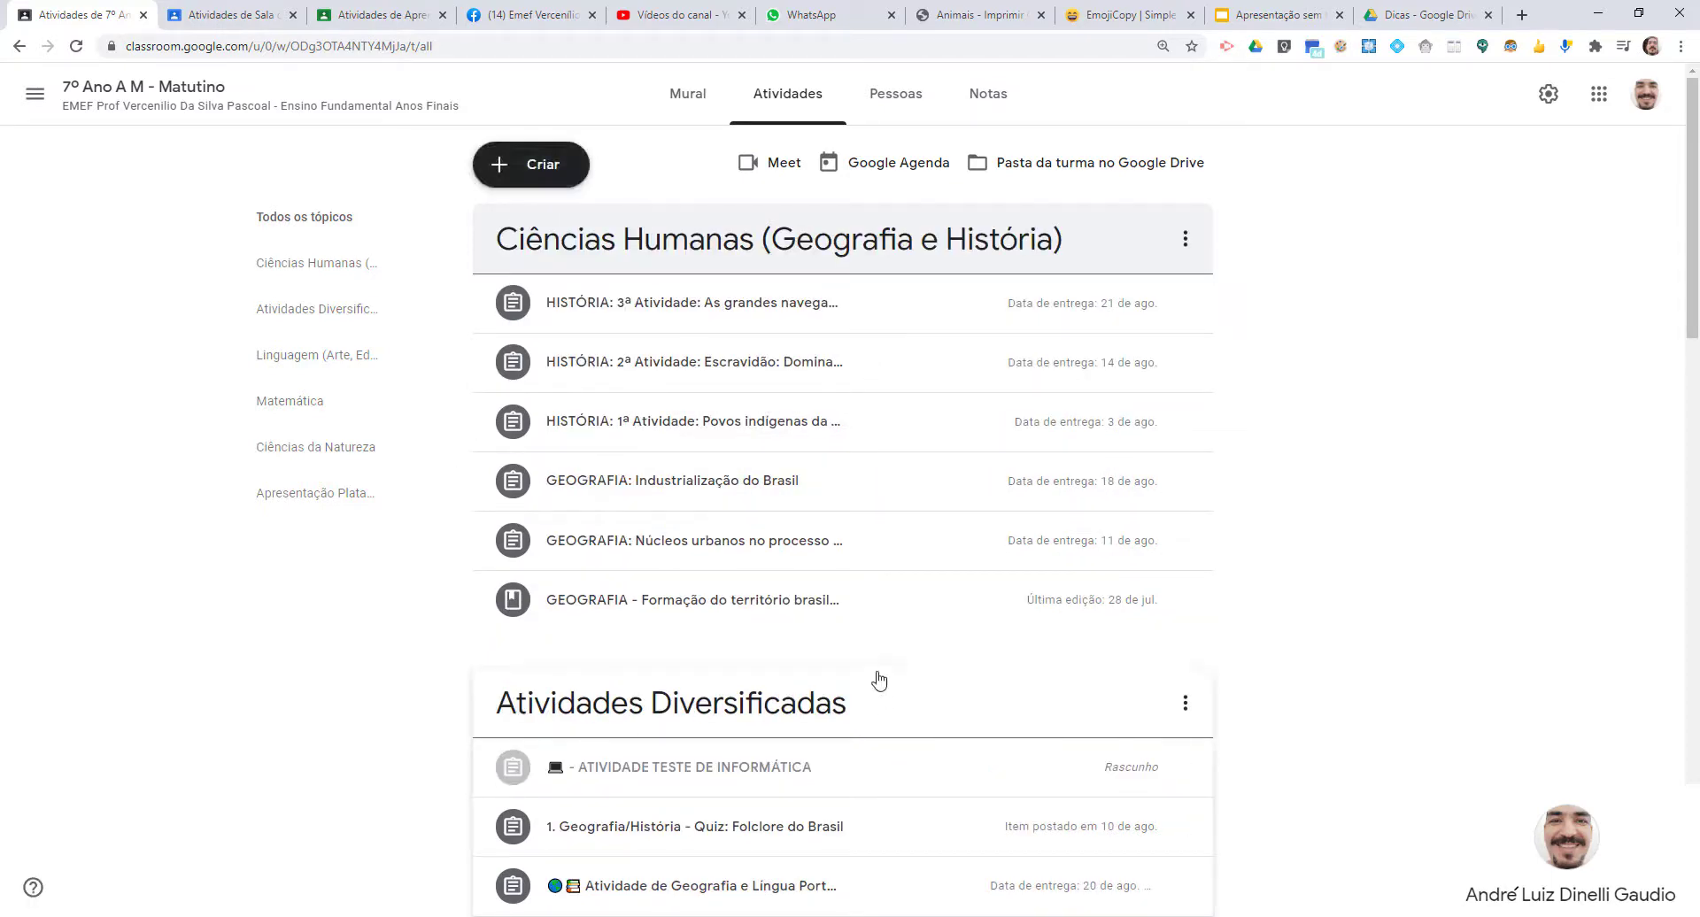
drag(731, 705, 700, 222)
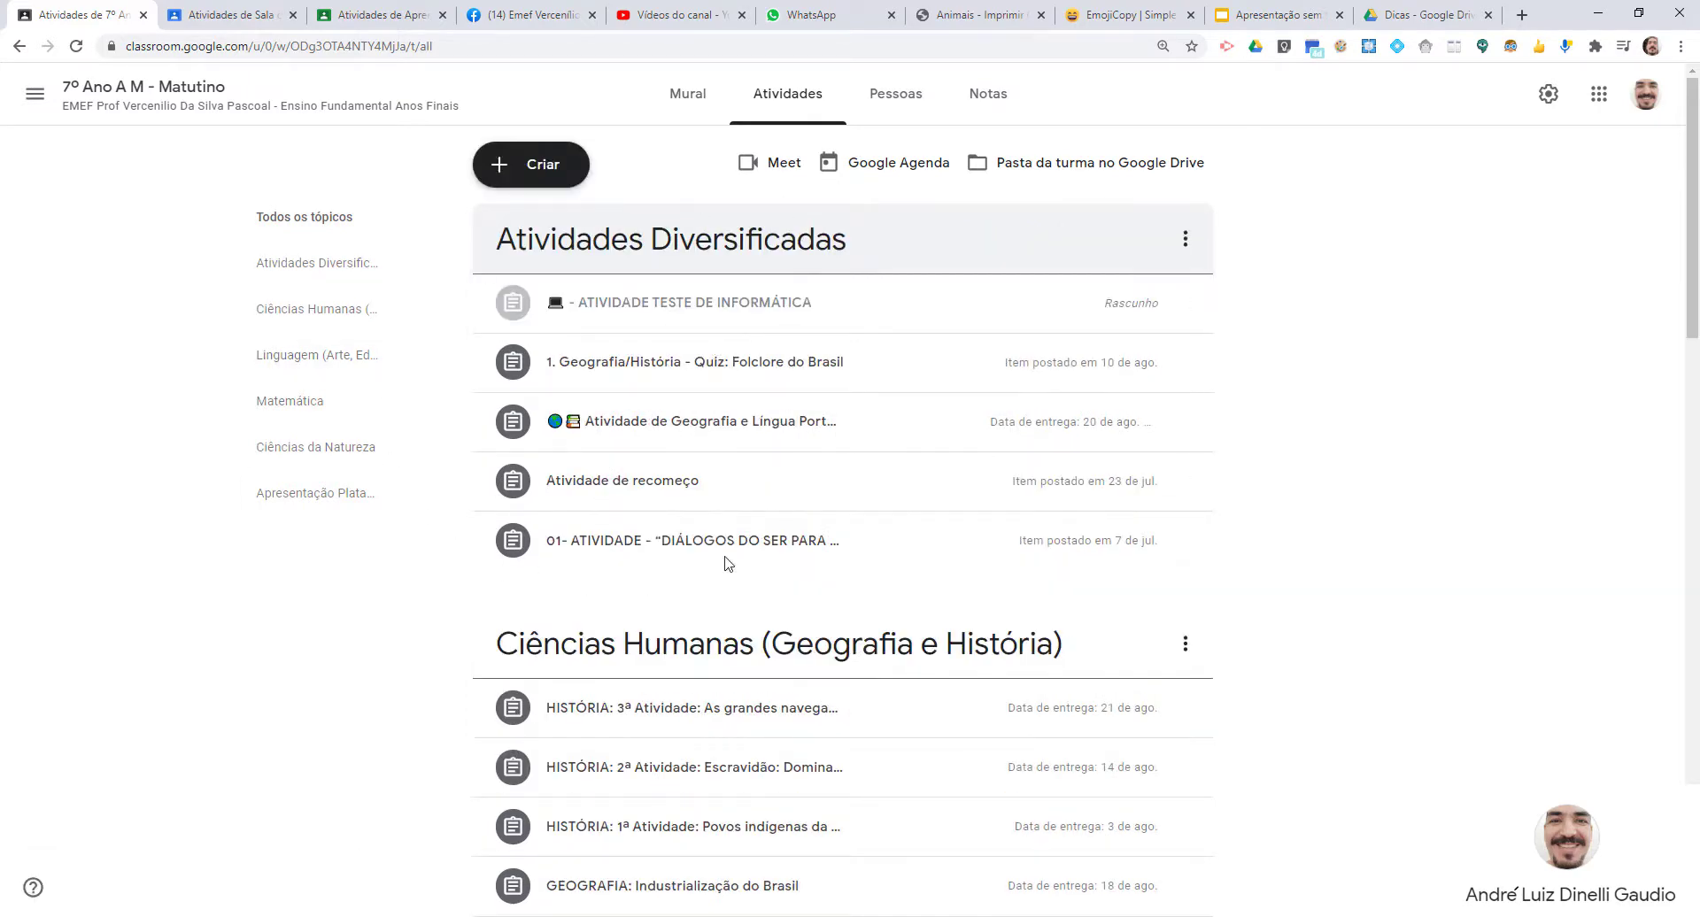
- Switch to the Sala de Planejamento class and move the "Atividade teste de informática" draft into the 22/06 a 26/06 topic
click(363, 5)
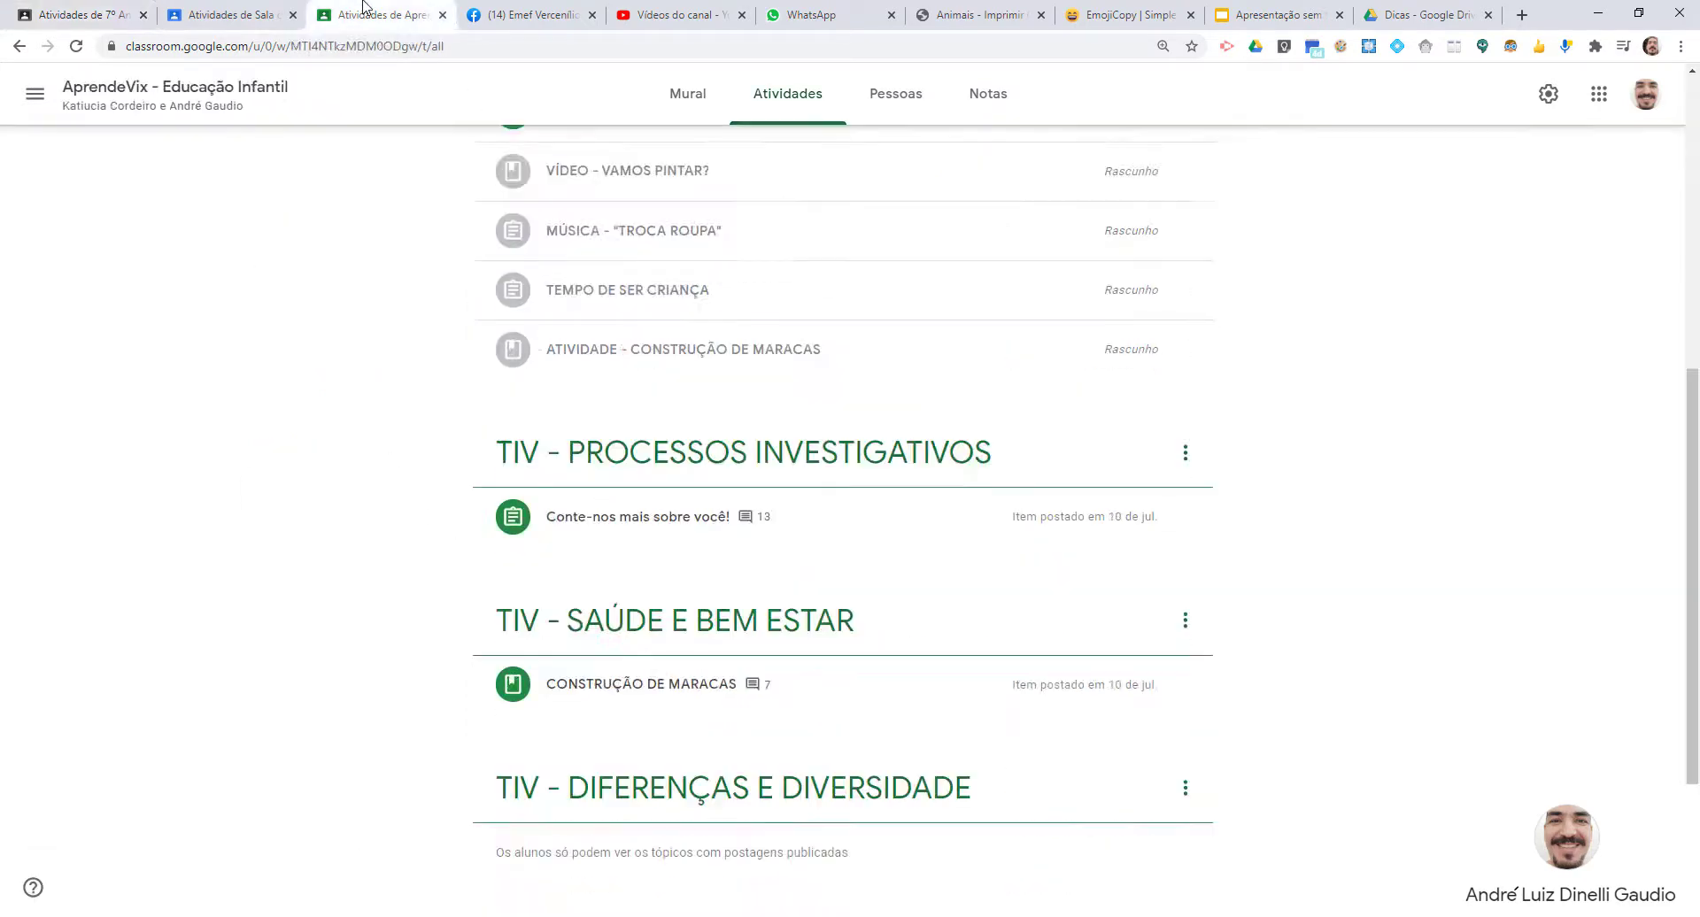
key(ctrl+shift+Tab)
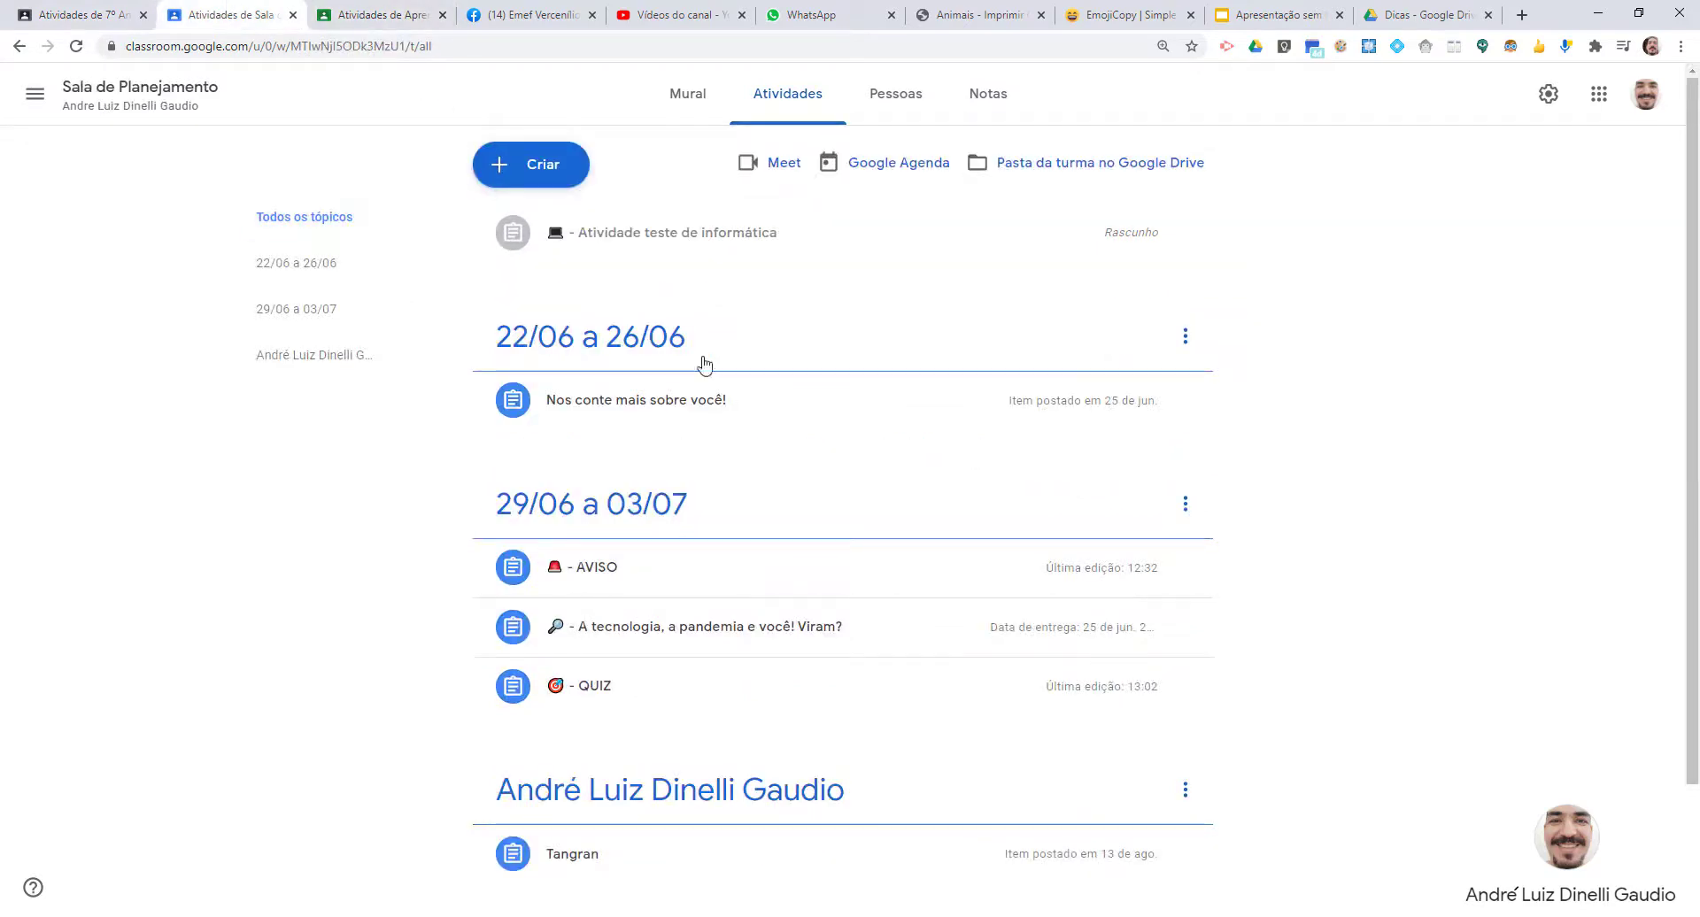
drag(593, 232, 622, 396)
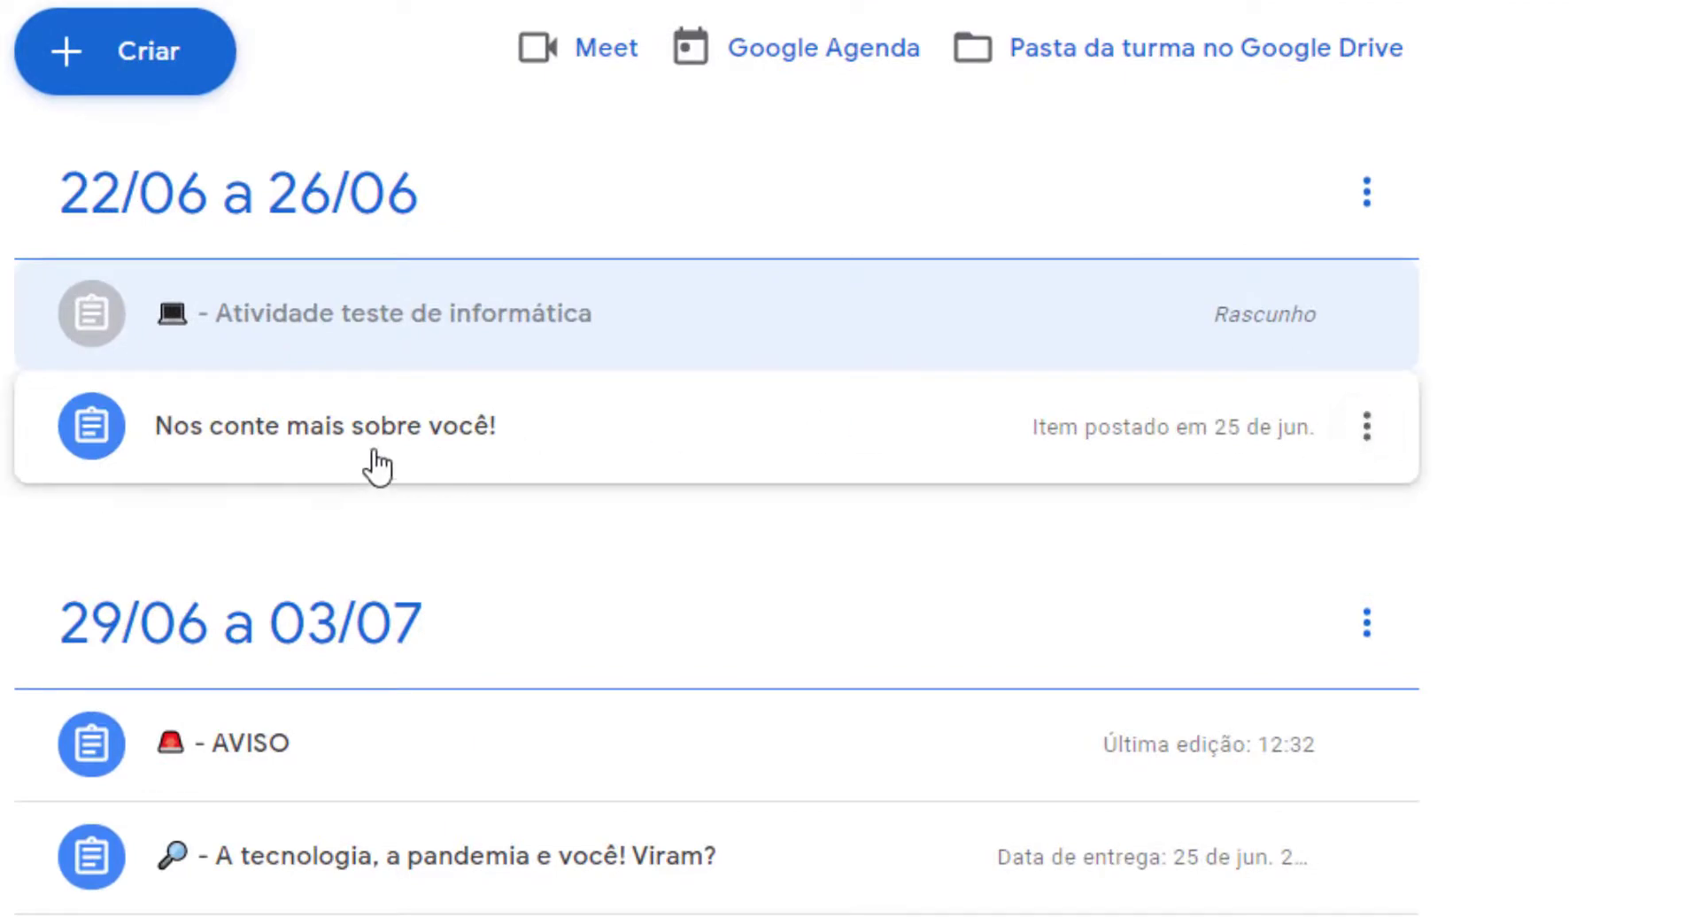
- Edit the "Nos conte mais sobre você!" activity and insert the laptop emoji at the start of its title using the Windows emoji picker
click(1368, 431)
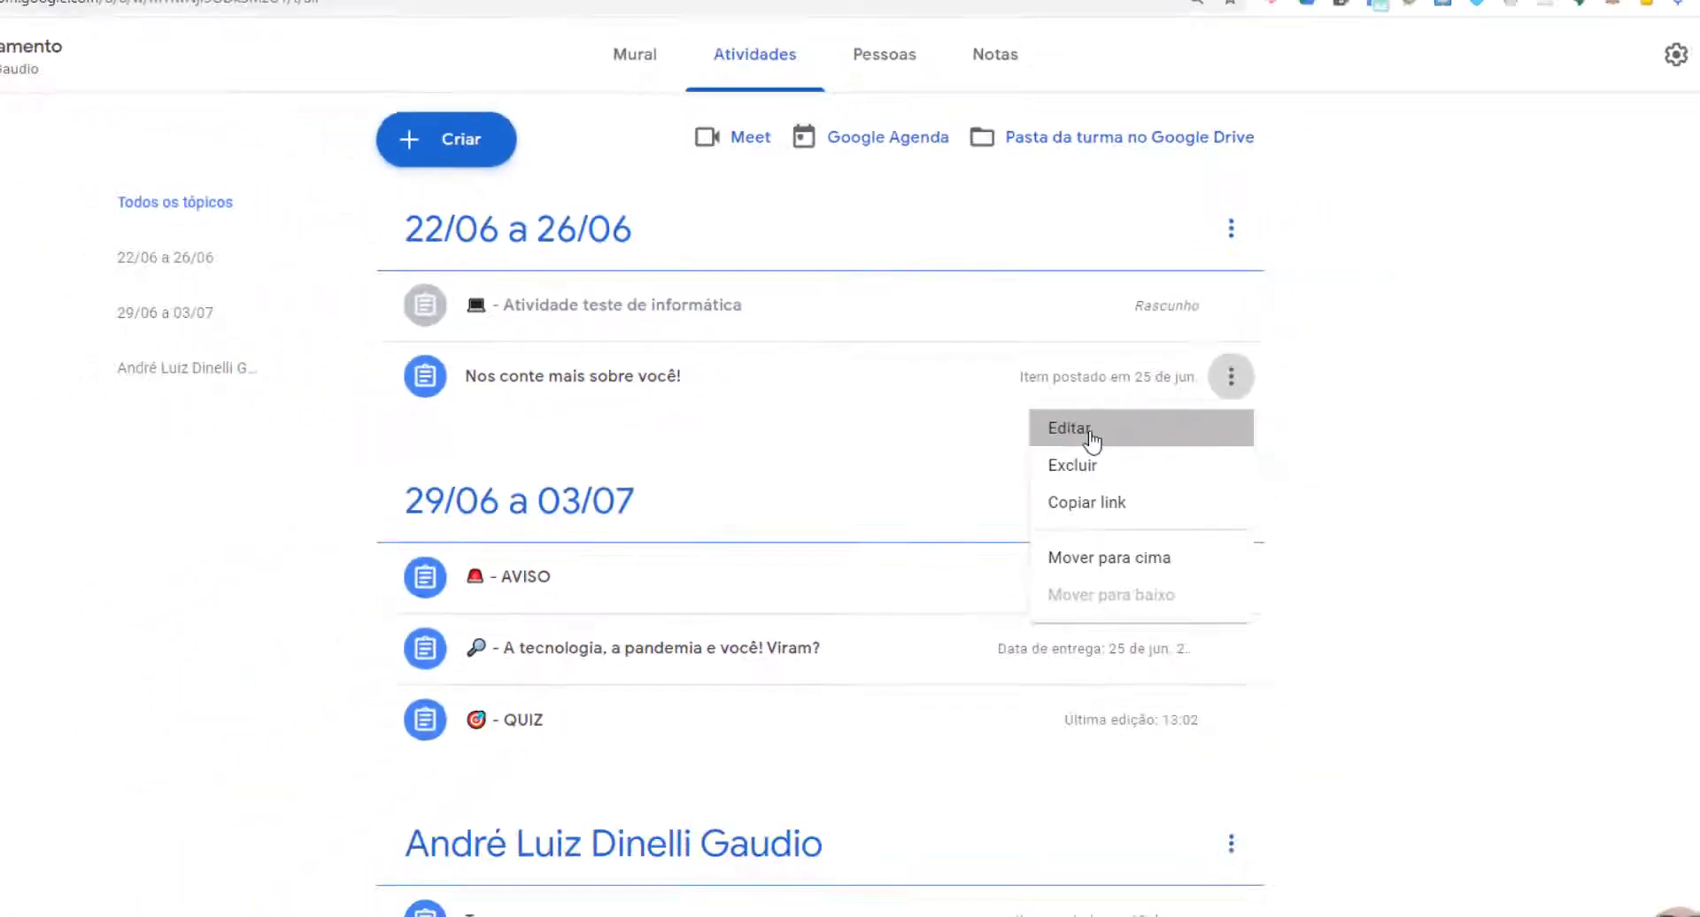
click(1090, 431)
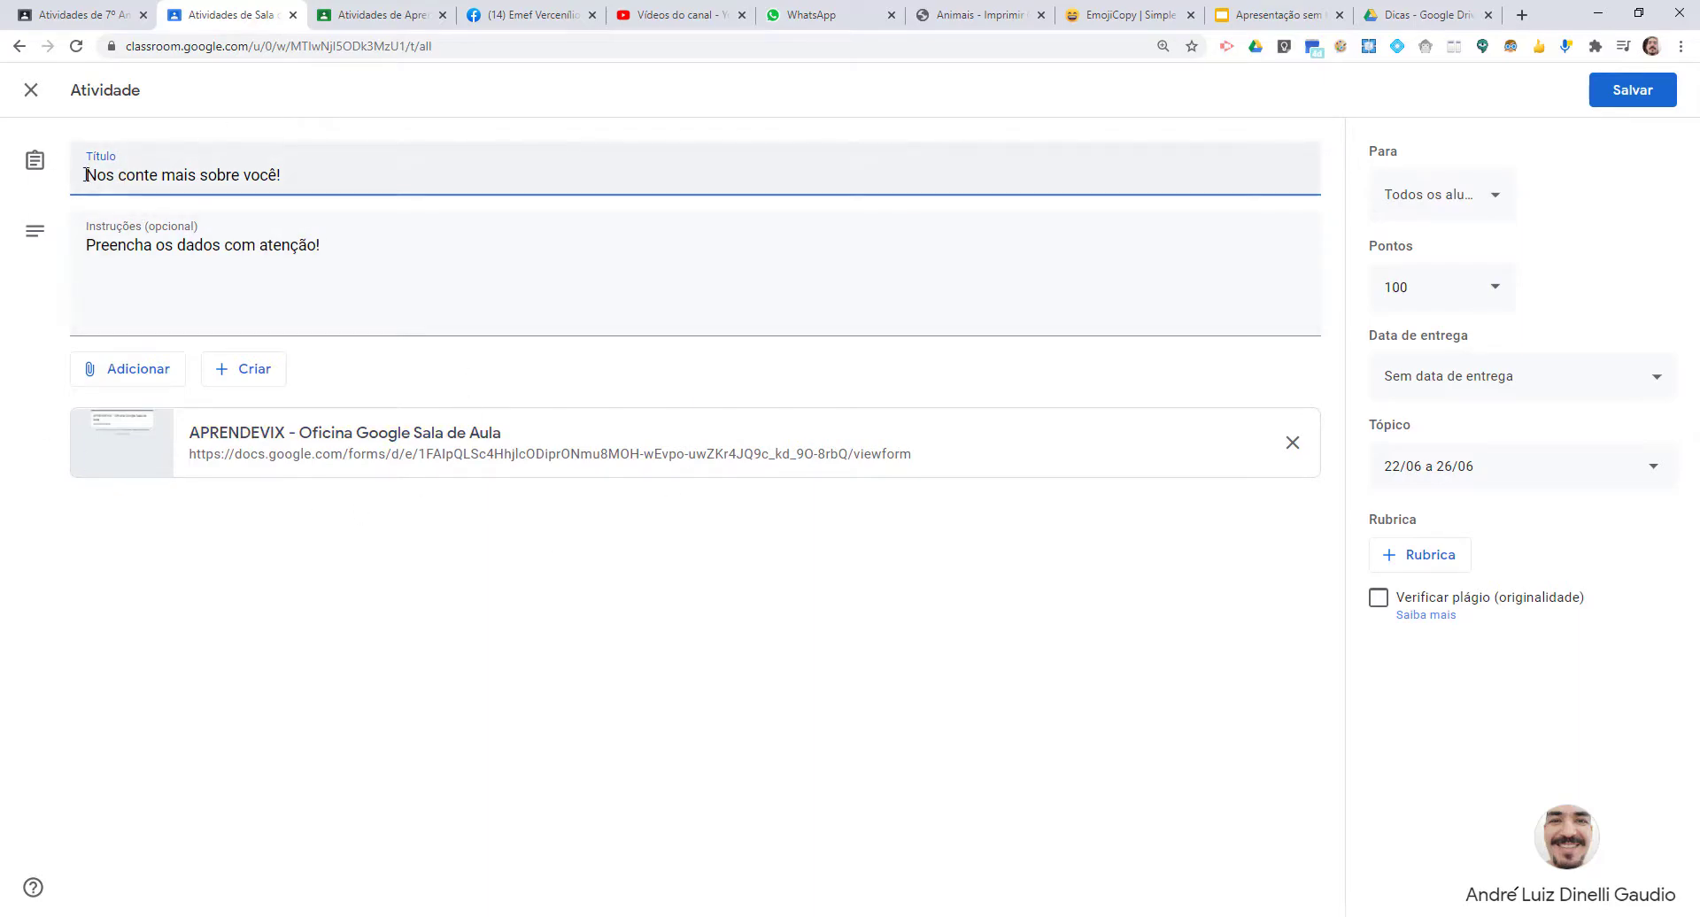
right_click(86, 174)
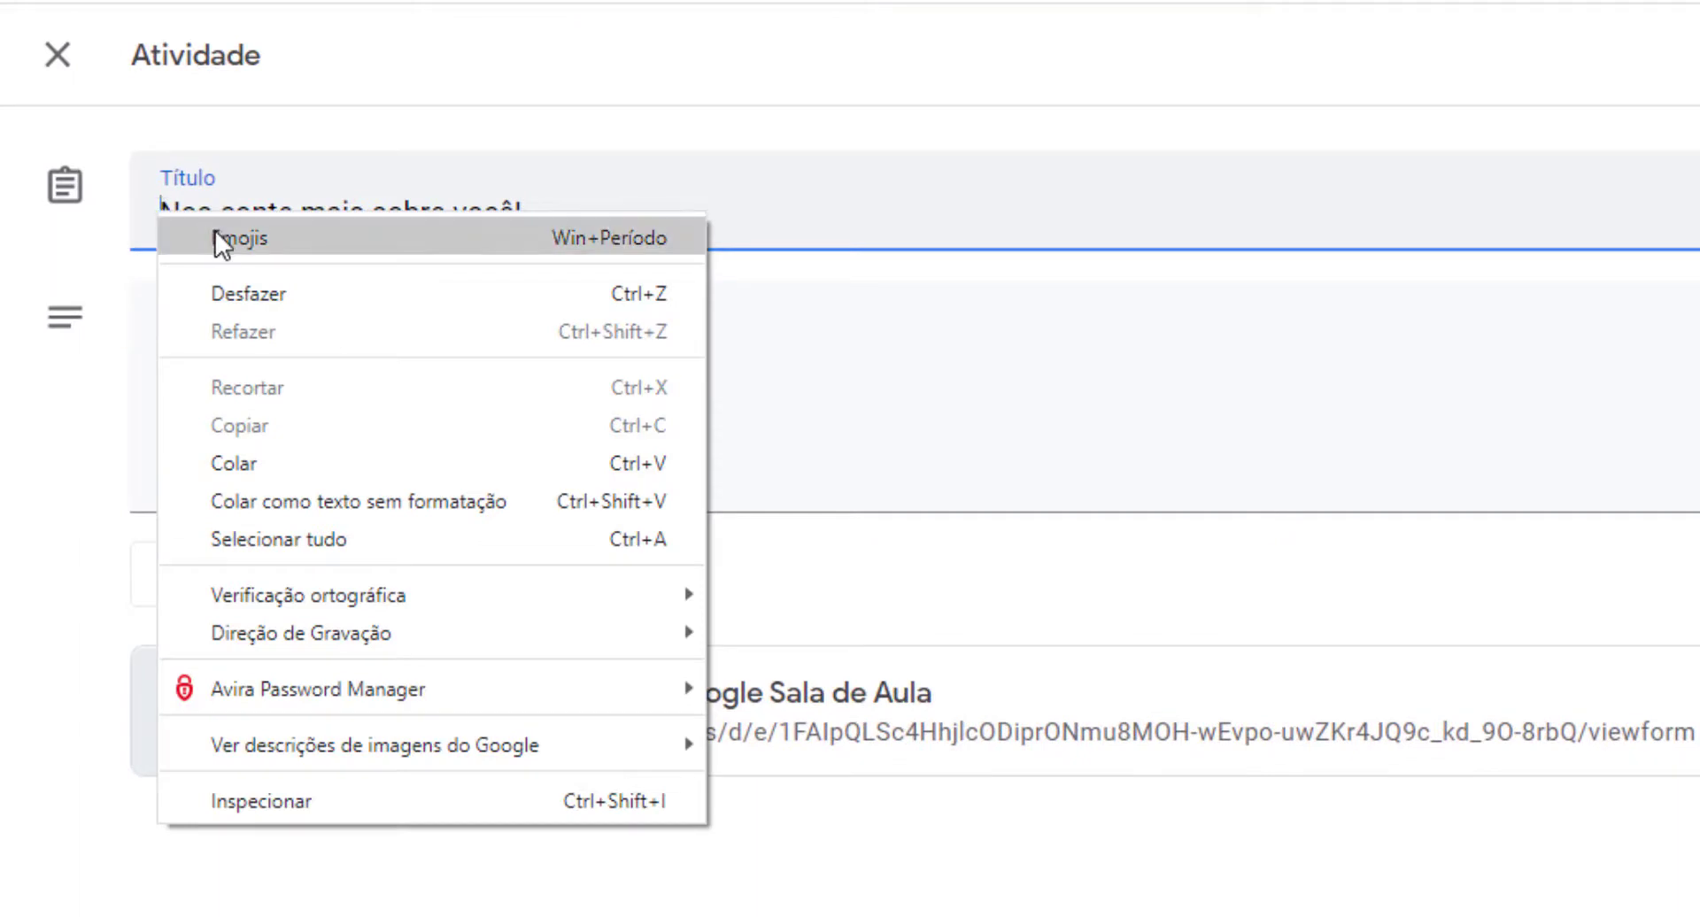
click(252, 239)
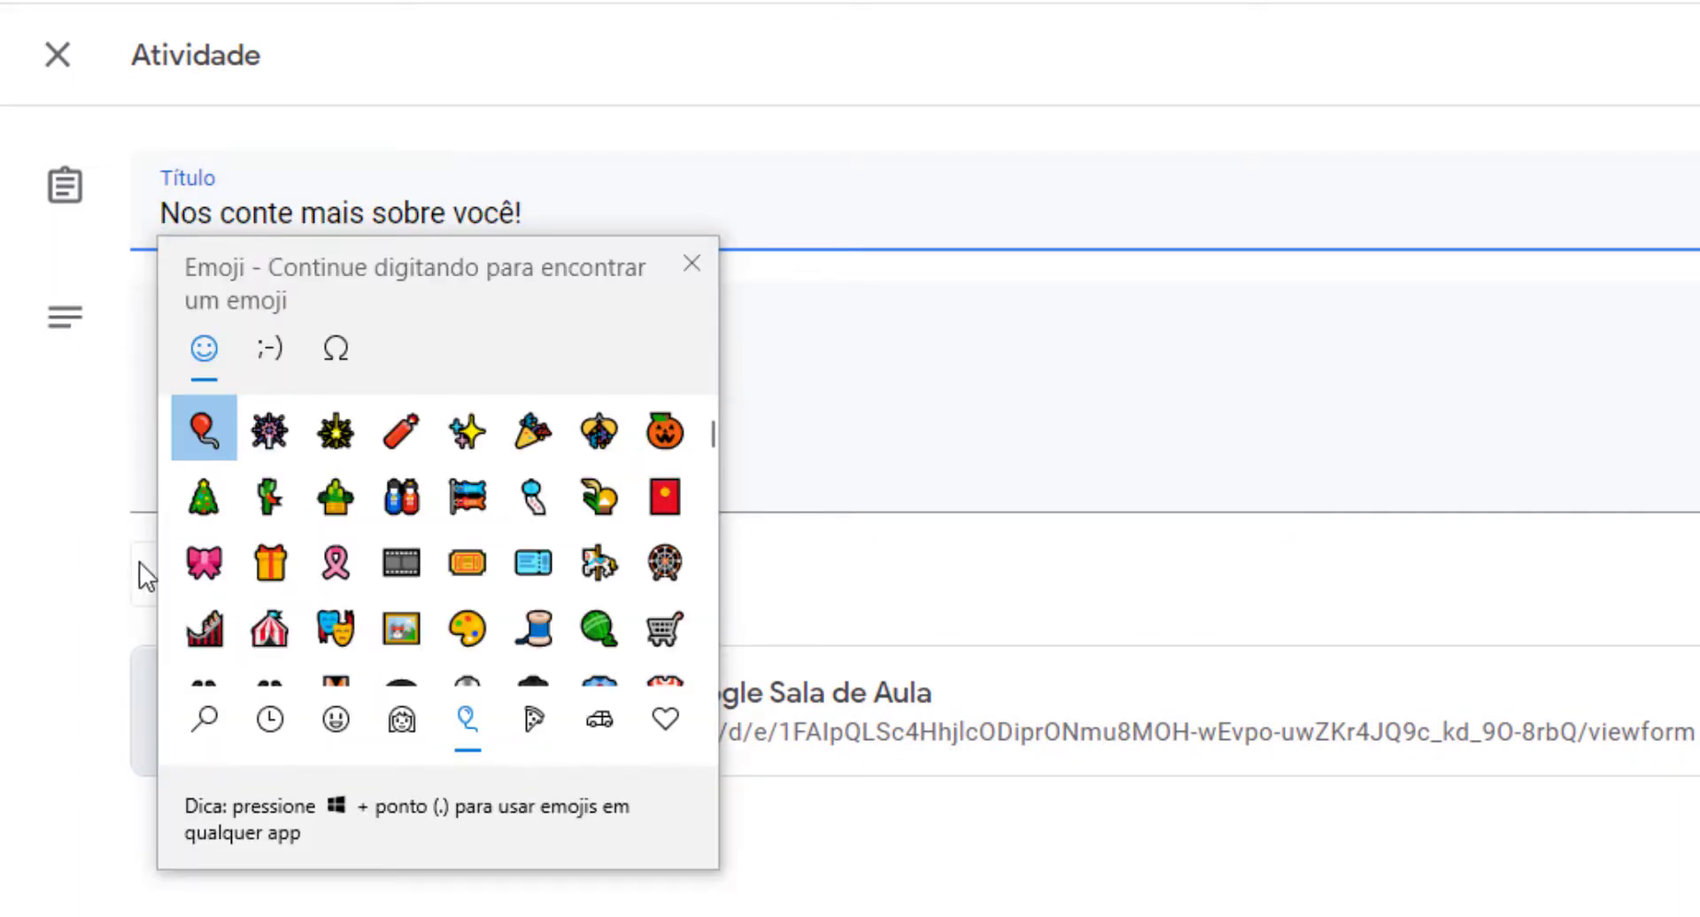
scroll(346, 531, down, 3)
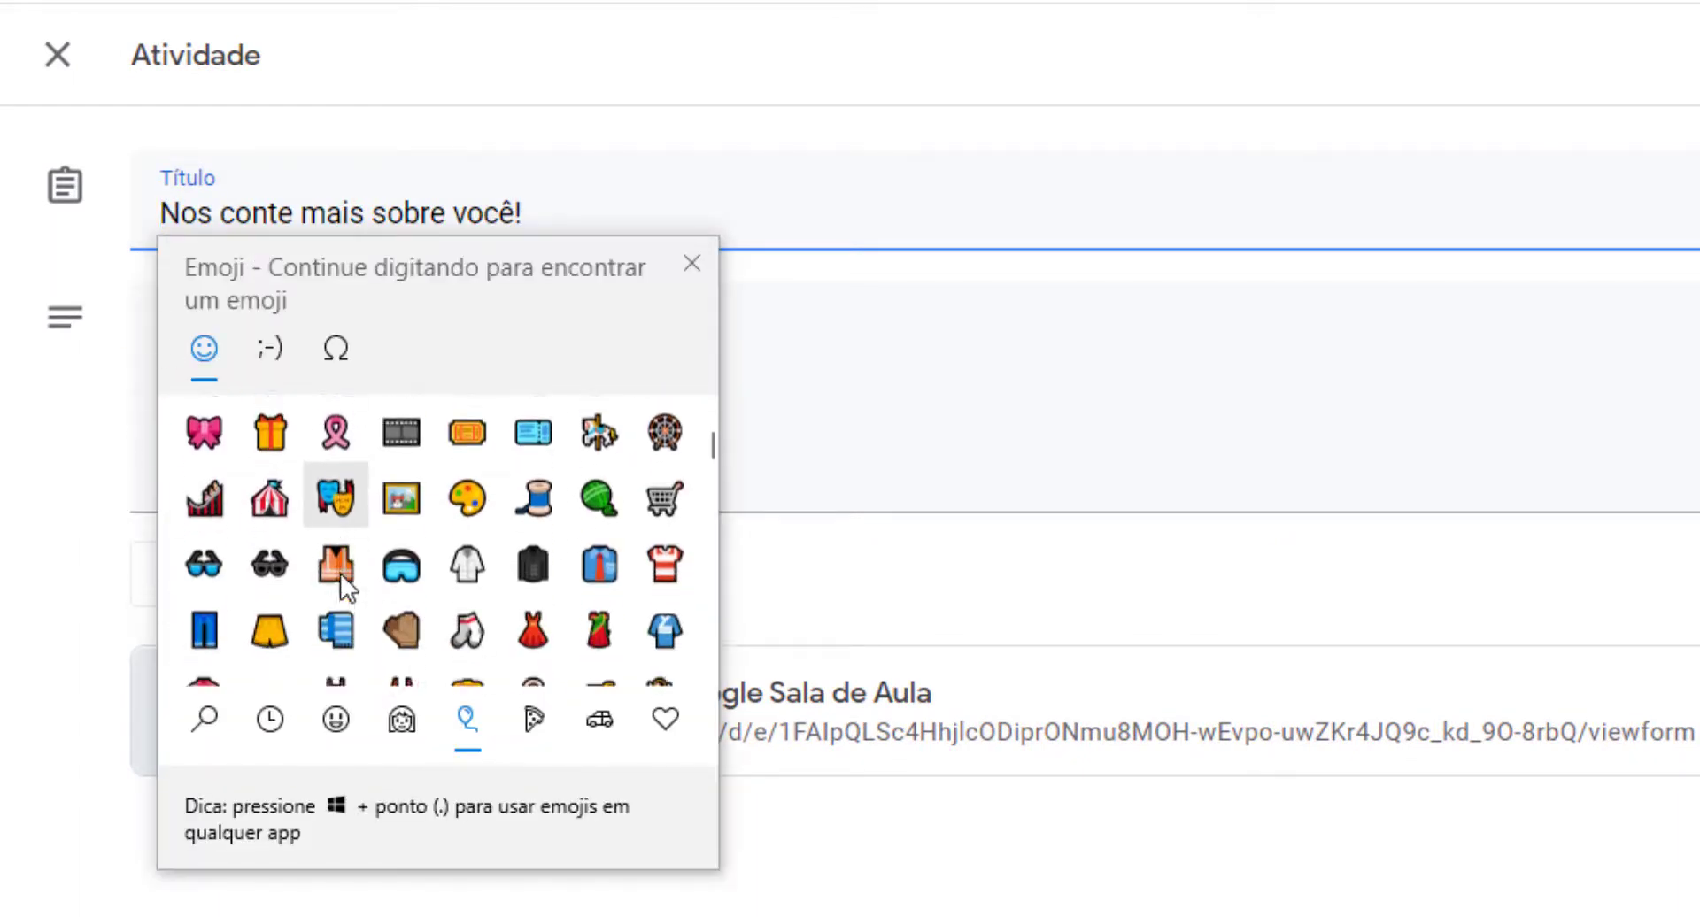
scroll(340, 574, down, 6)
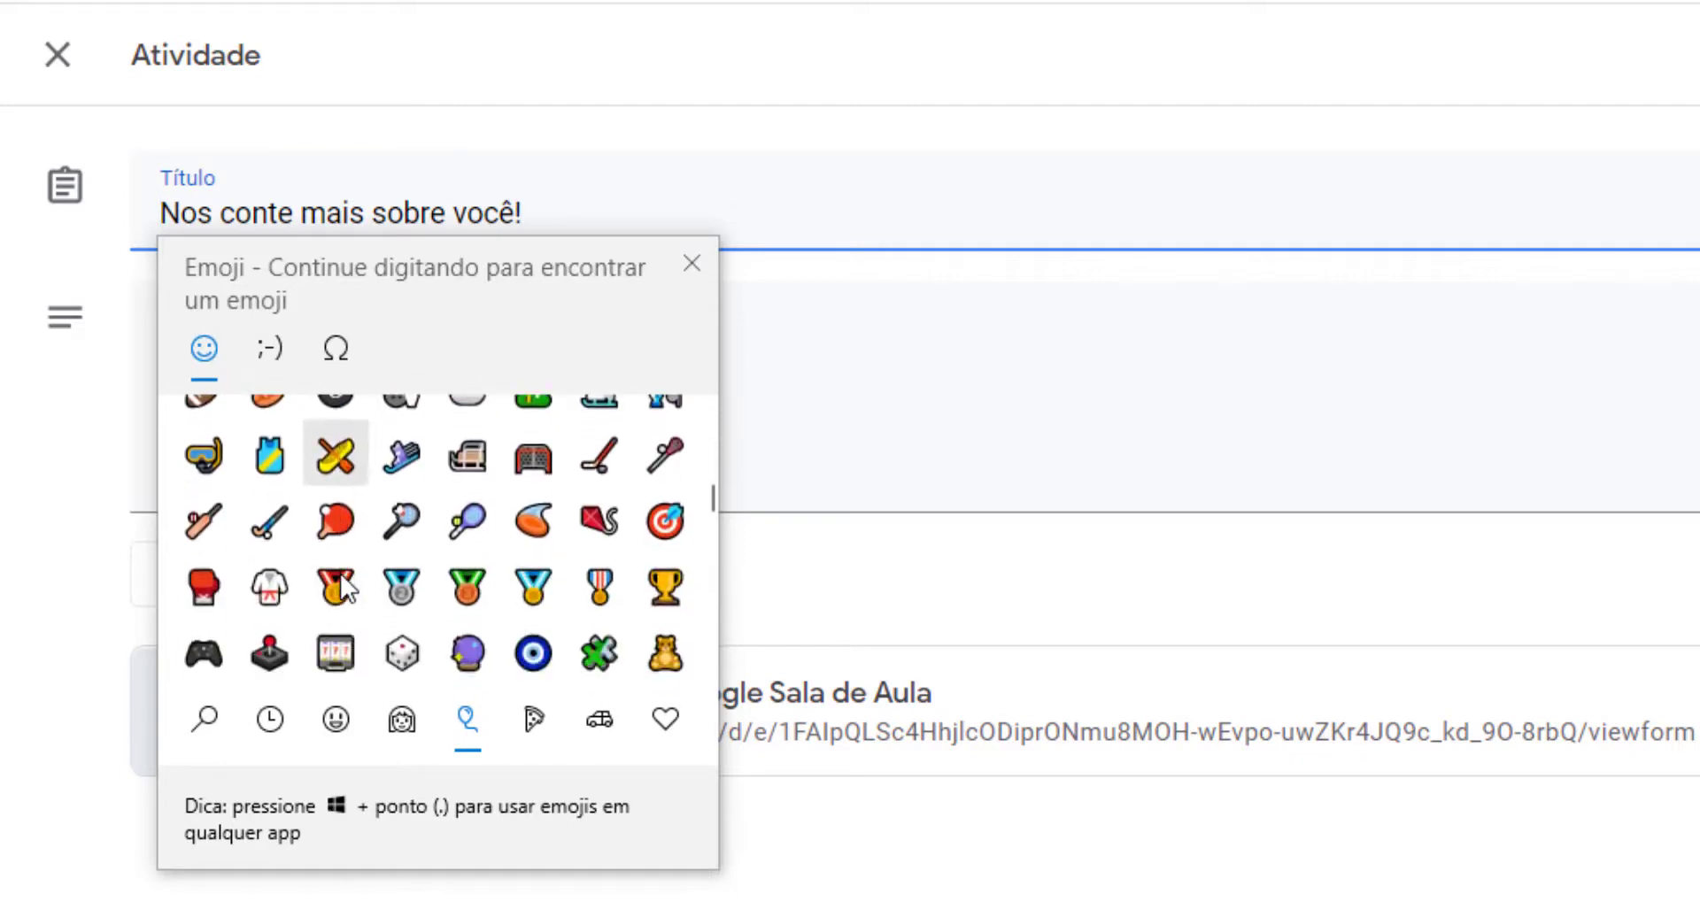
scroll(340, 572, down, 8)
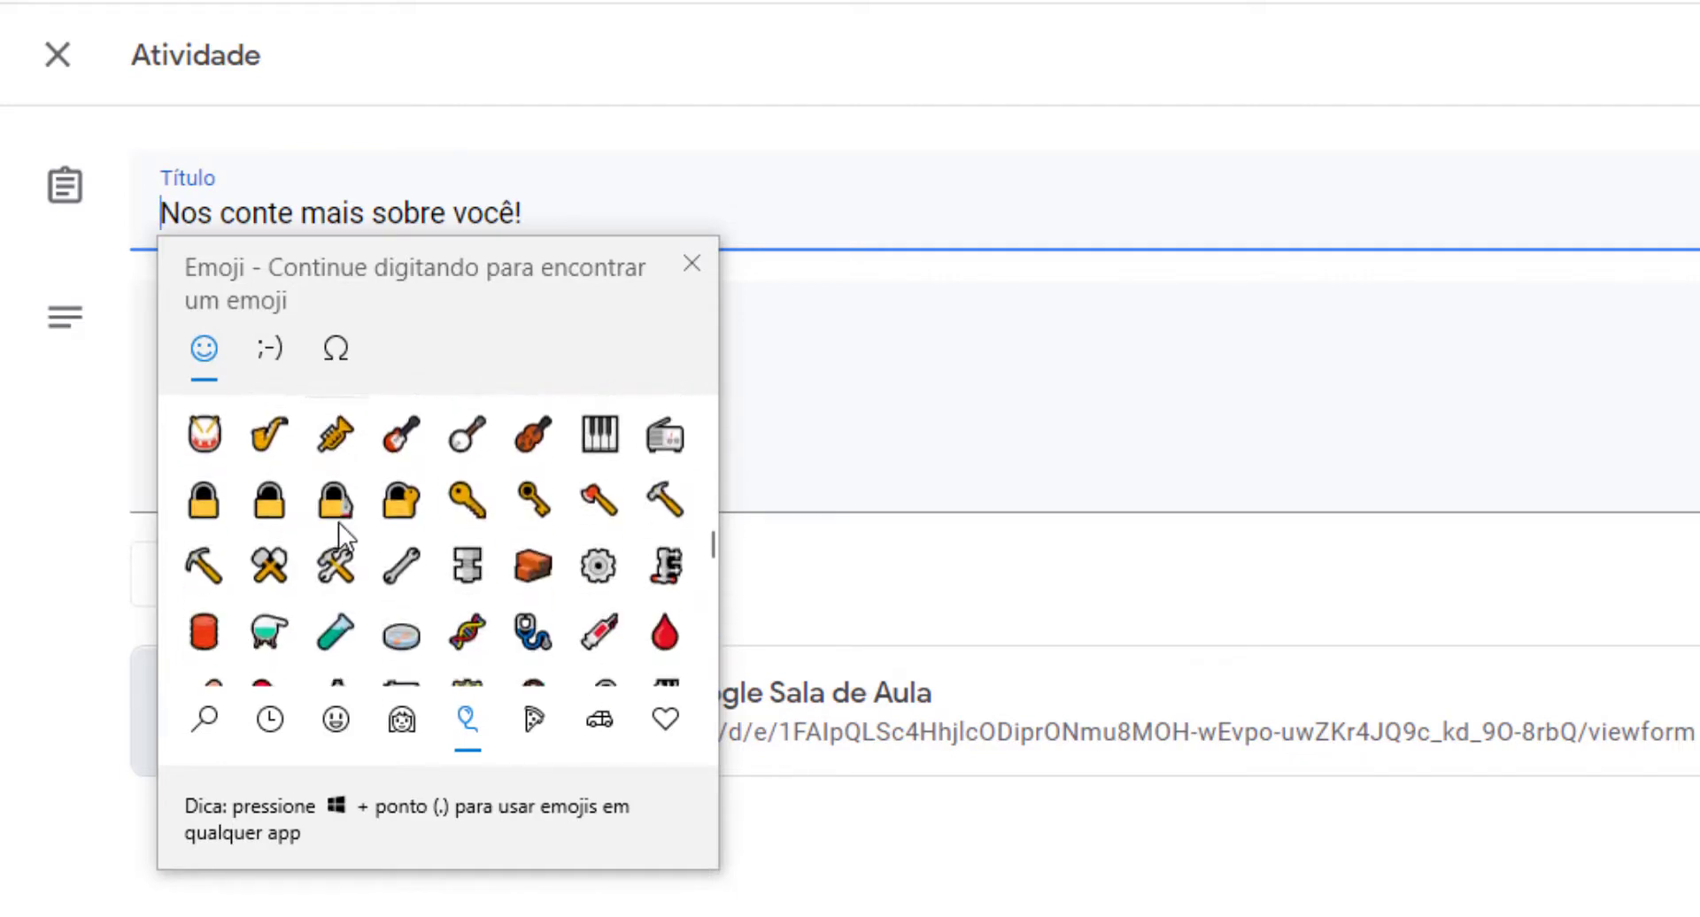
scroll(405, 560, down, 8)
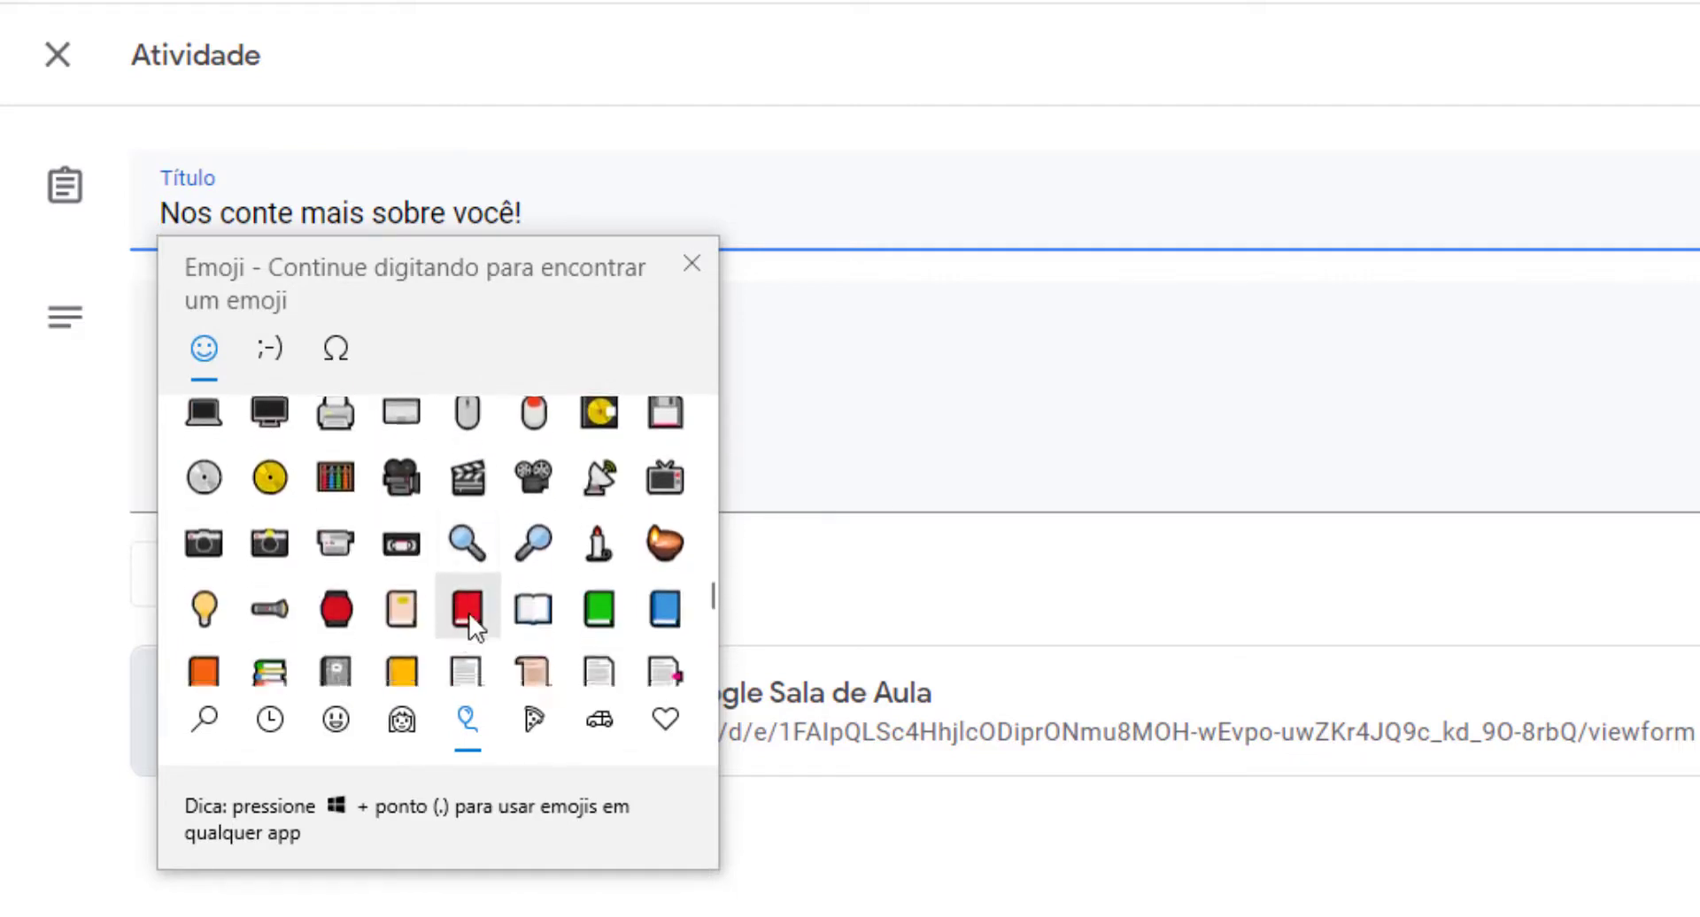
scroll(474, 602, up, 8)
scroll(480, 576, down, 5)
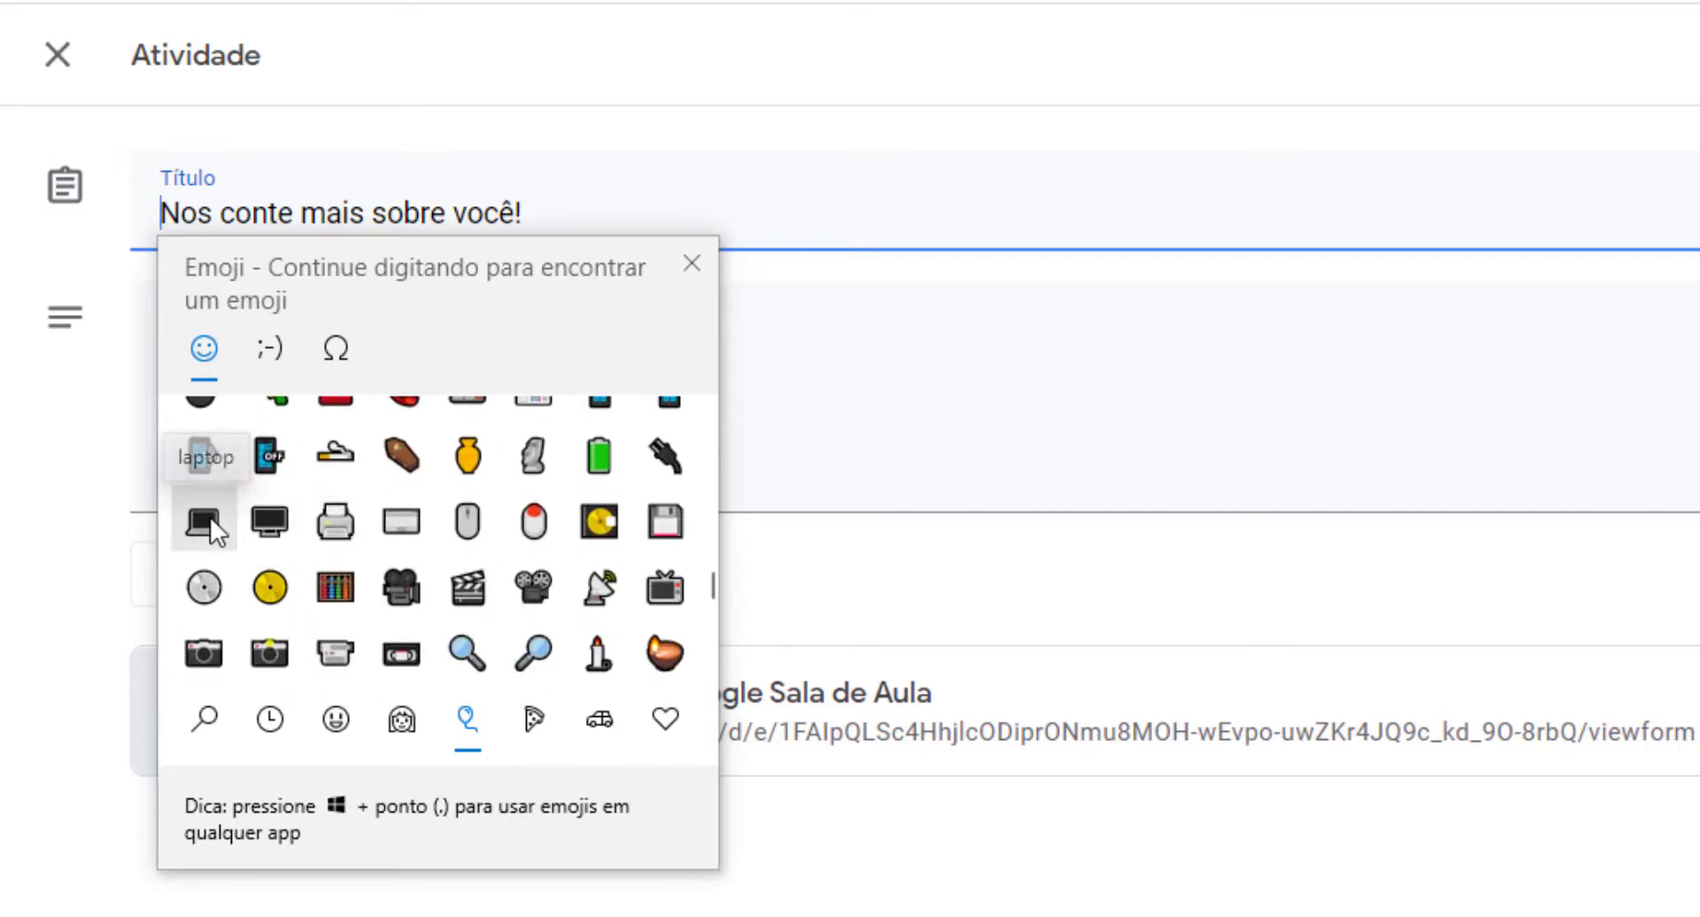
click(197, 524)
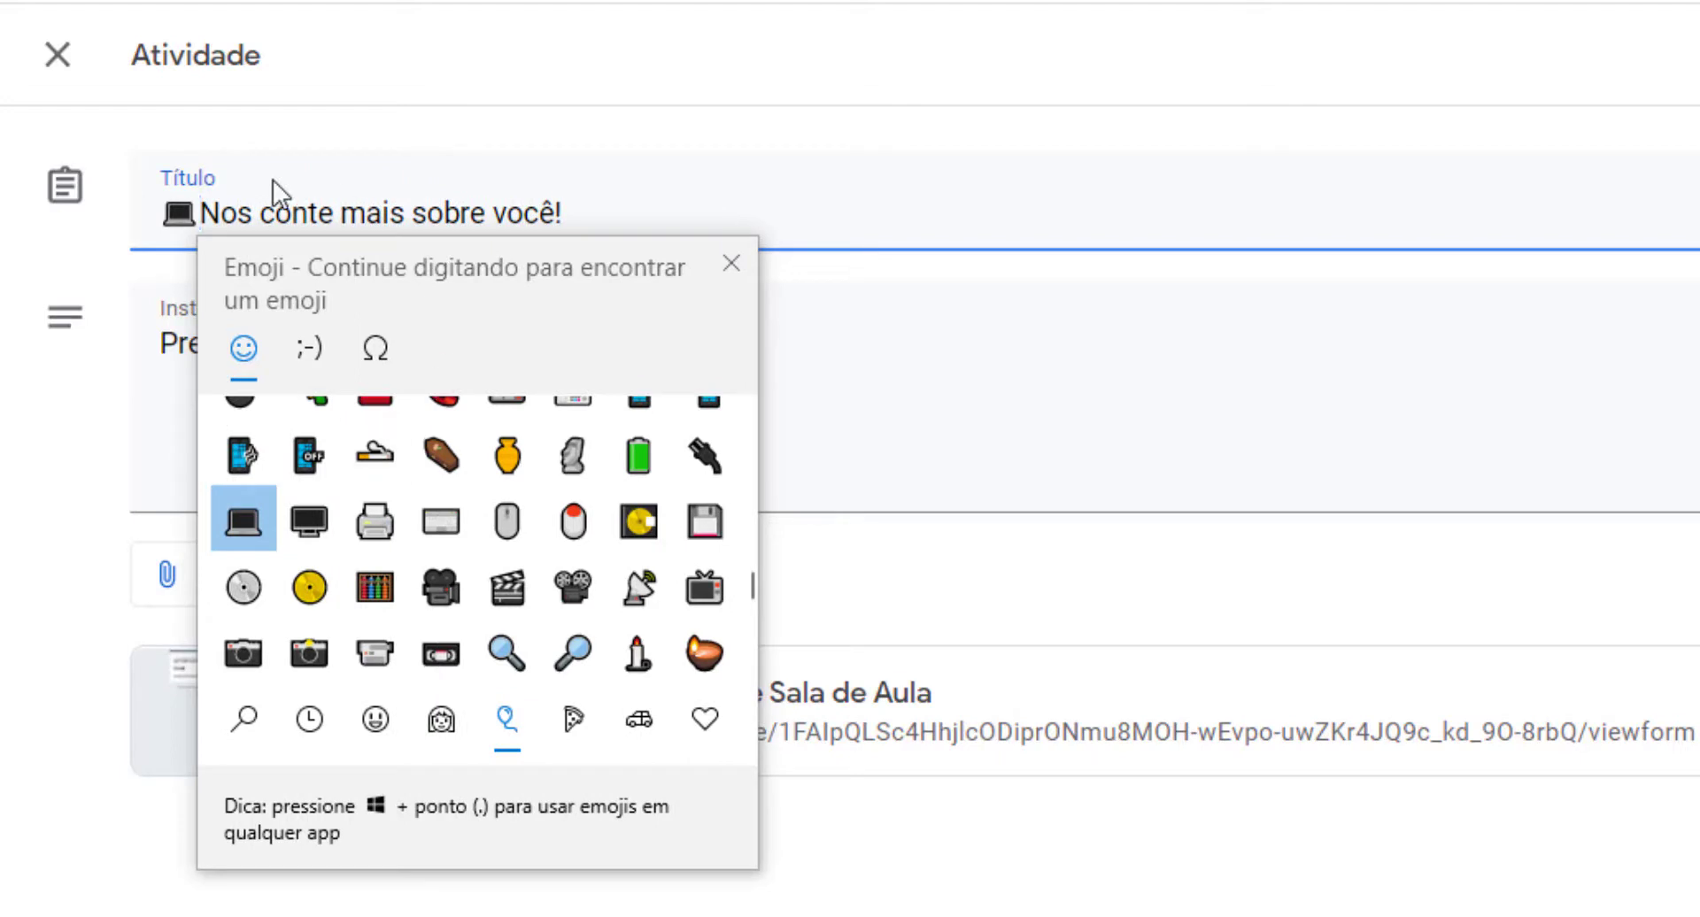
- Add a spaced hyphen between the laptop emoji and the title text, and save the activity
text(-)
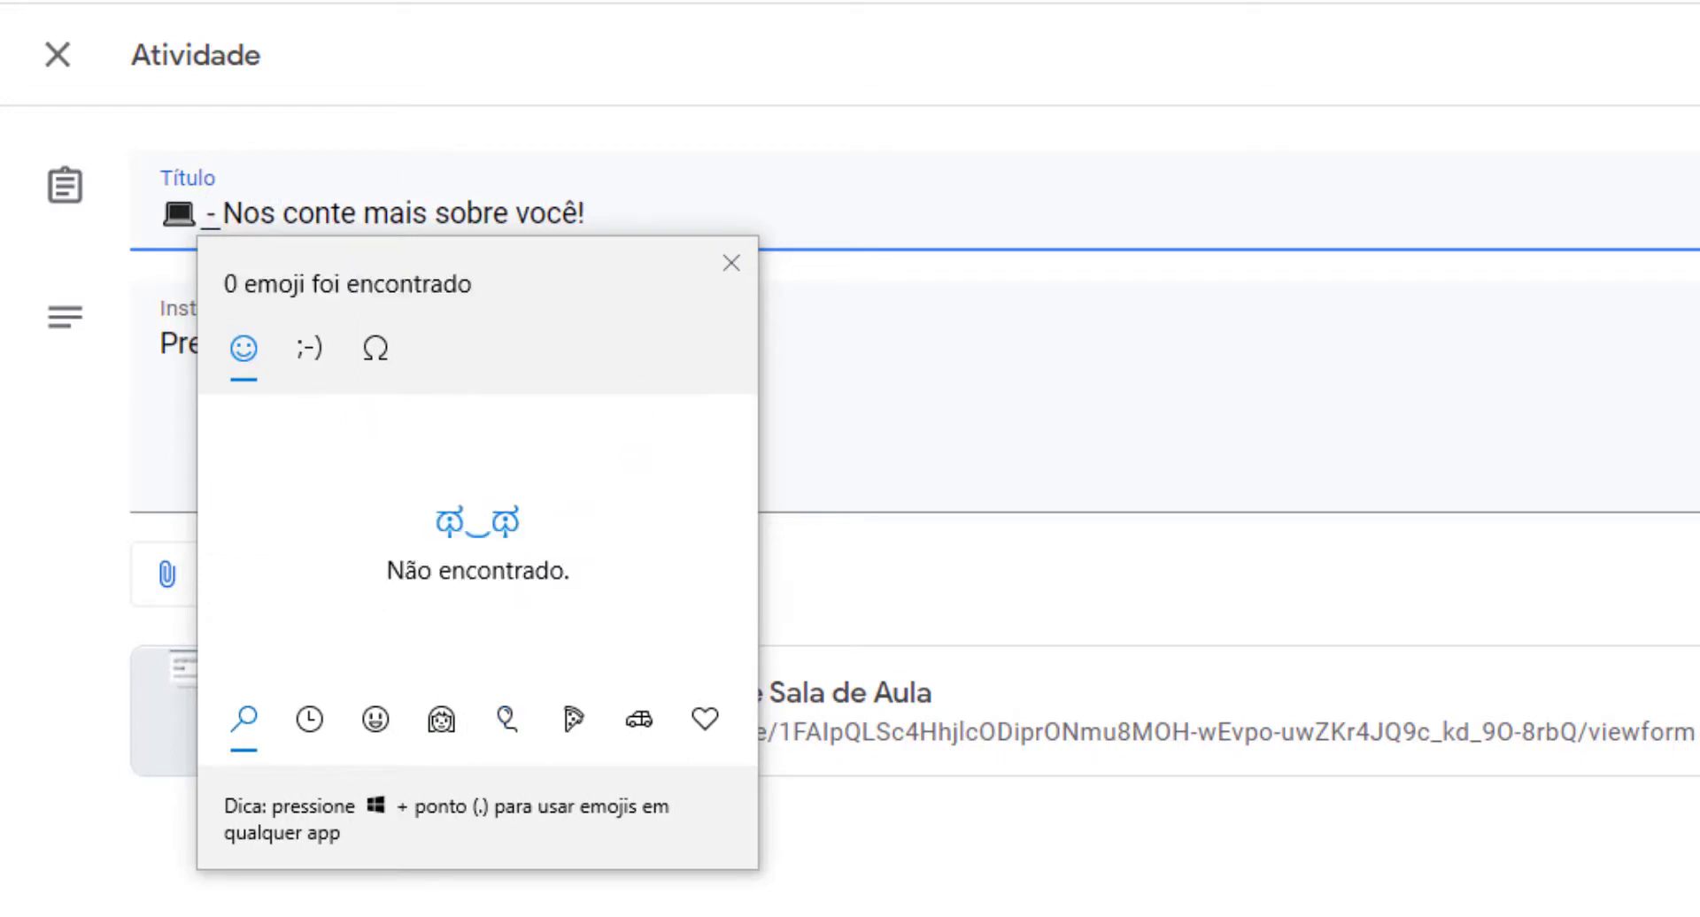
key(Escape)
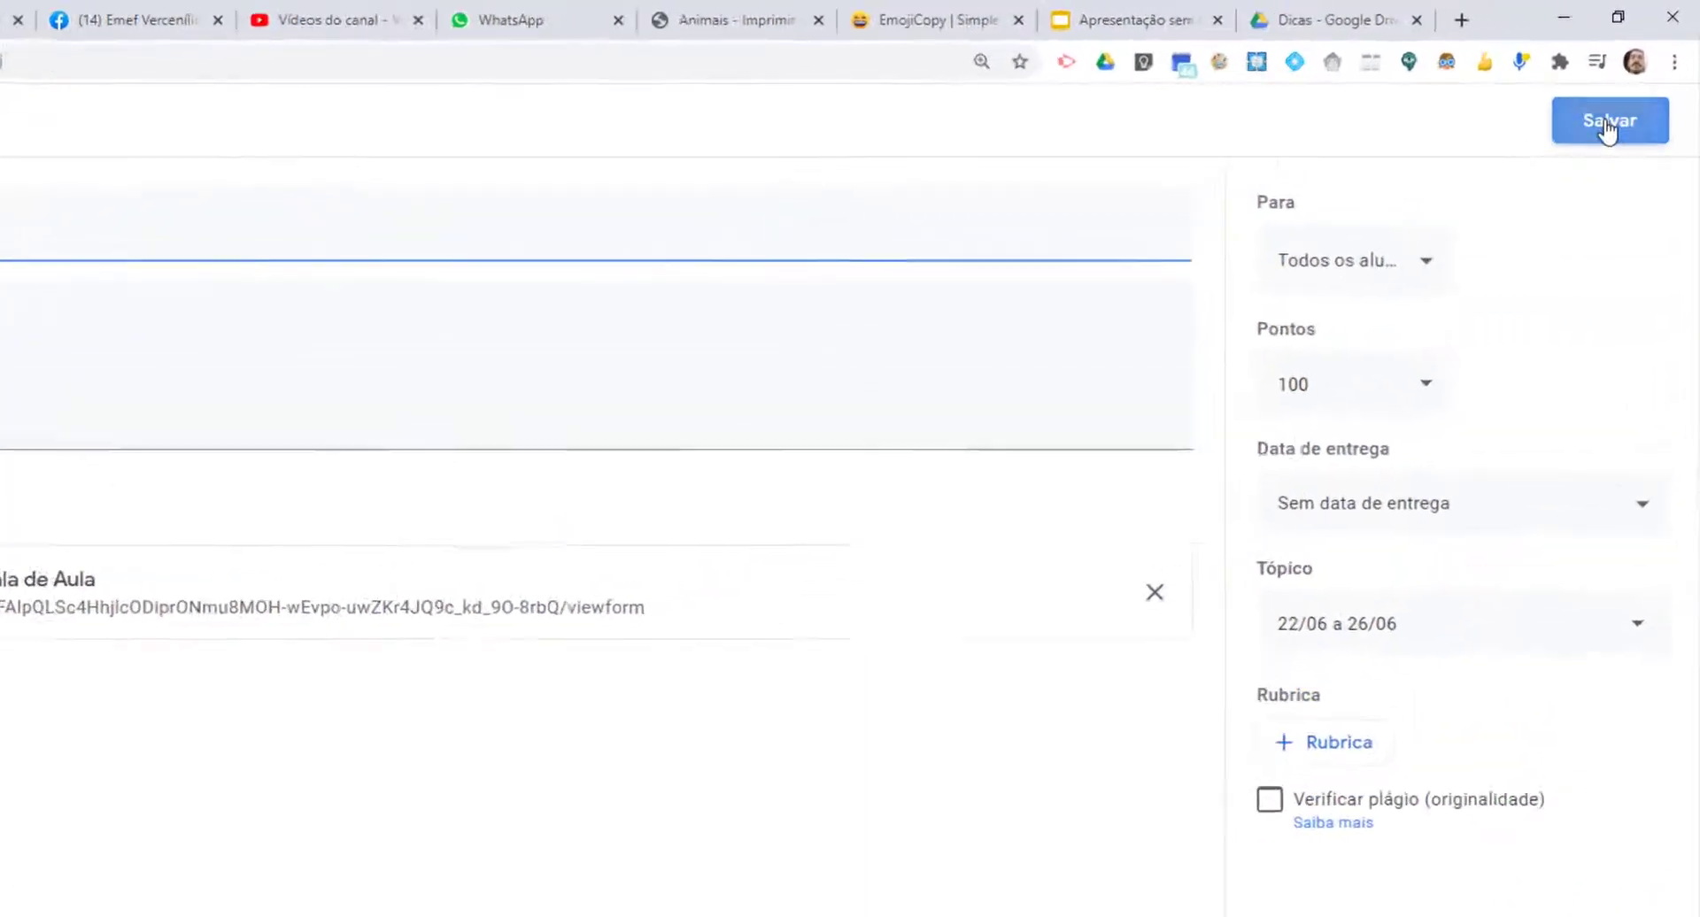
click(1607, 124)
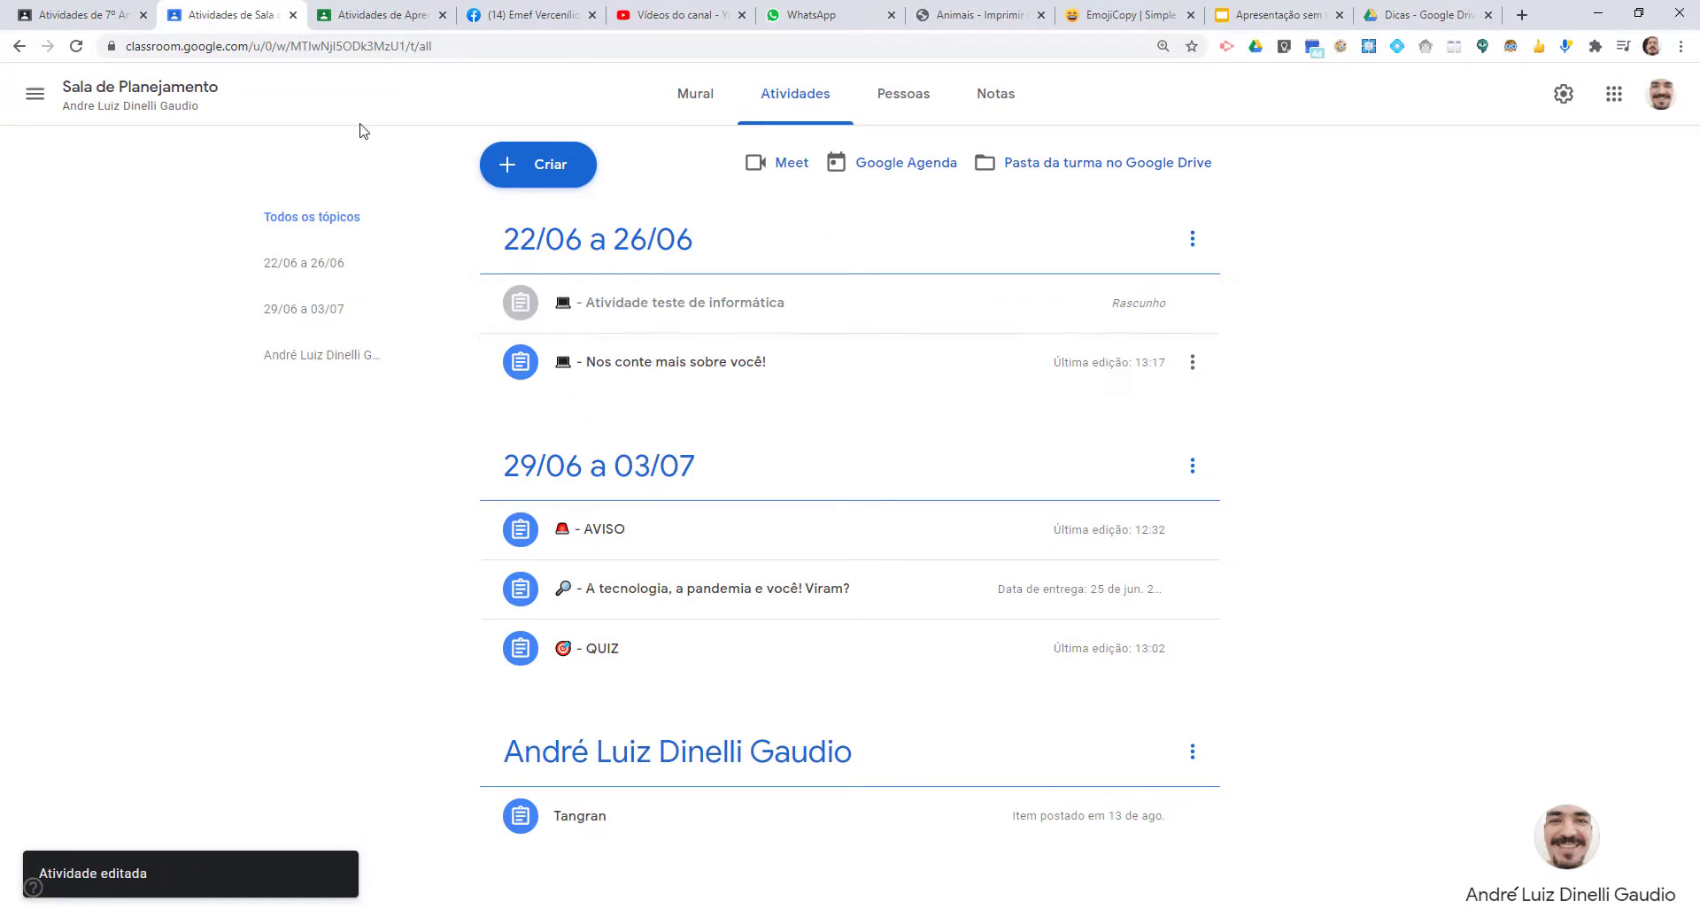
- Return to the 7º Ano A M class and open the "Máscaras e Obras de Arte" activity under Linguagem for editing
click(69, 7)
scroll(702, 475, down, 9)
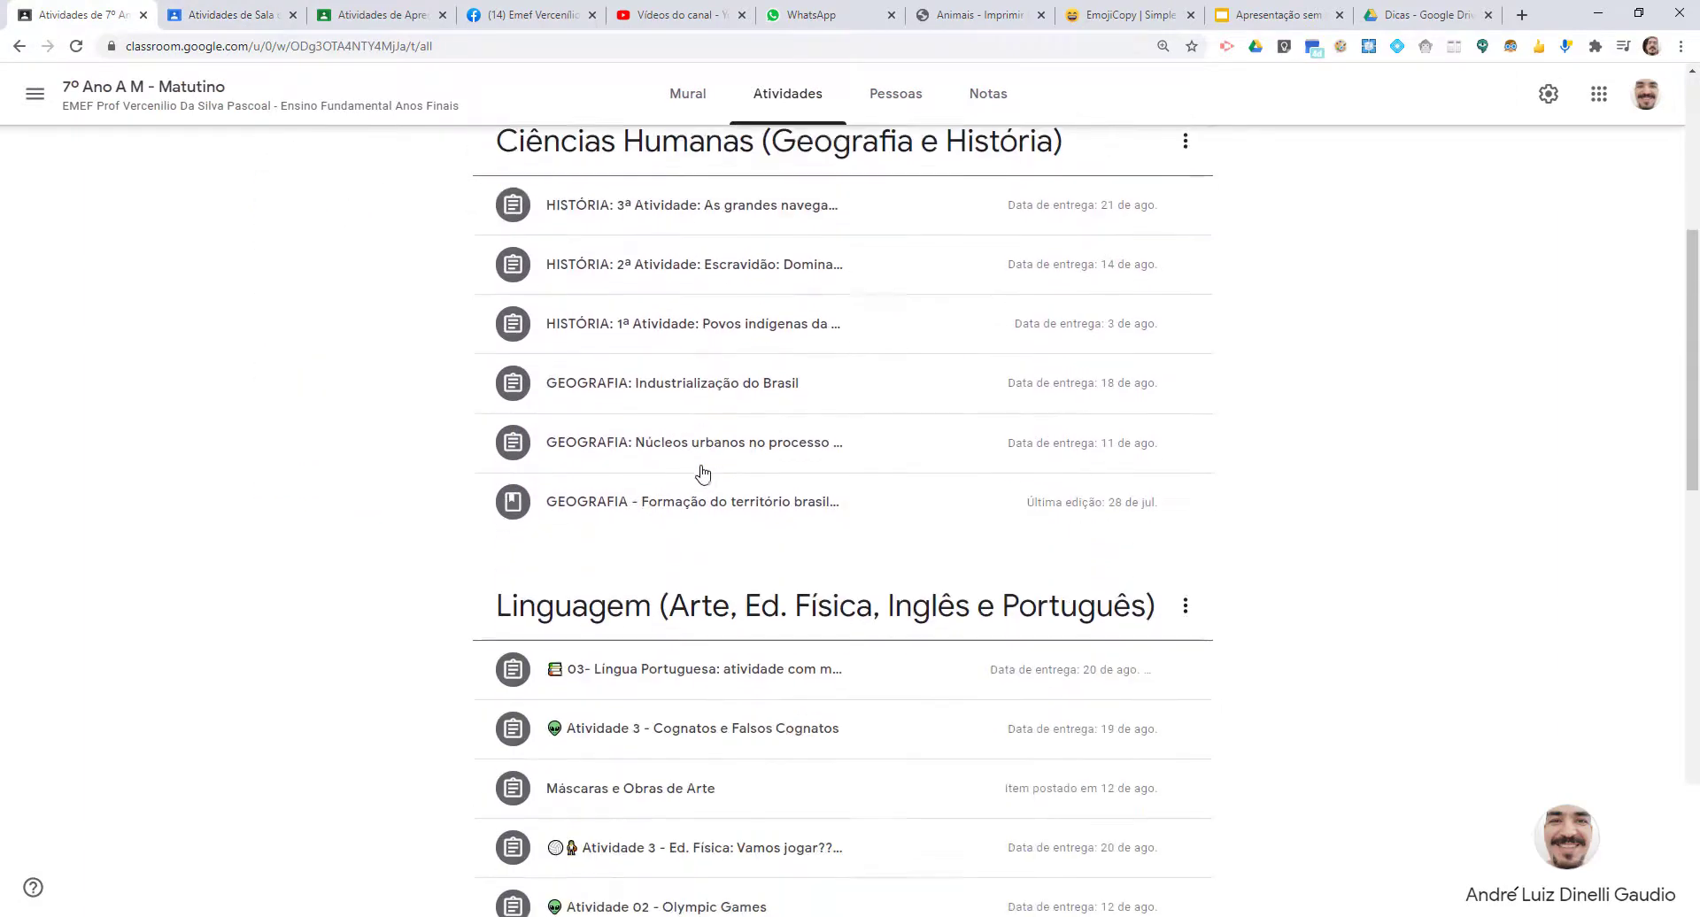
scroll(702, 475, down, 2)
scroll(702, 473, up, 1)
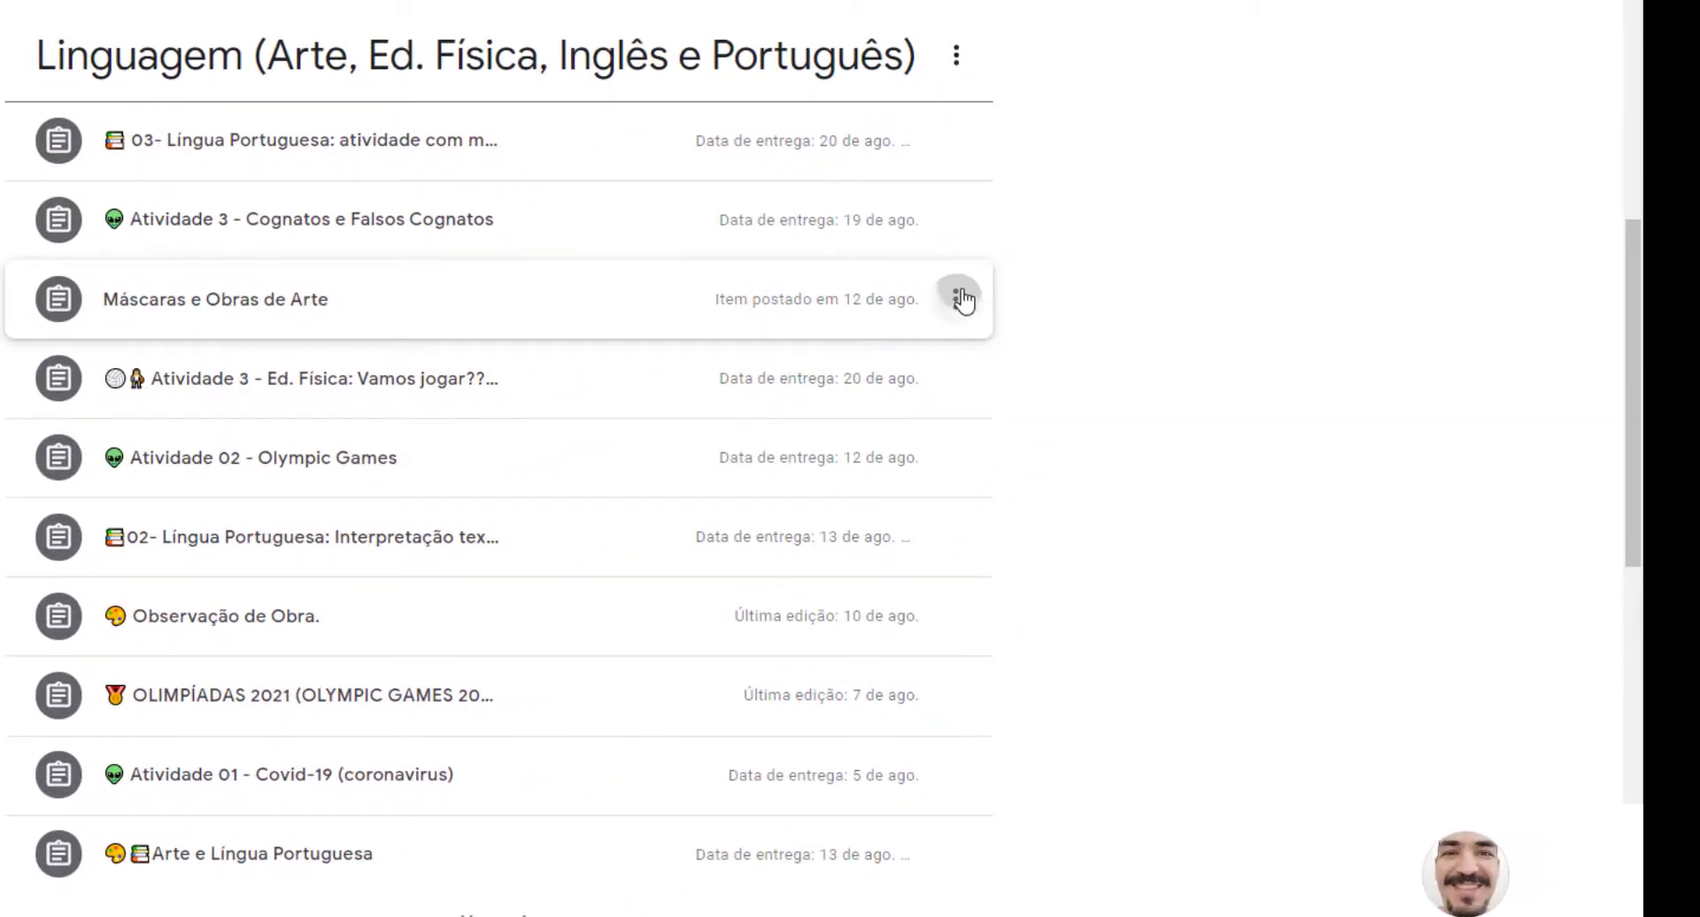
click(963, 301)
click(832, 355)
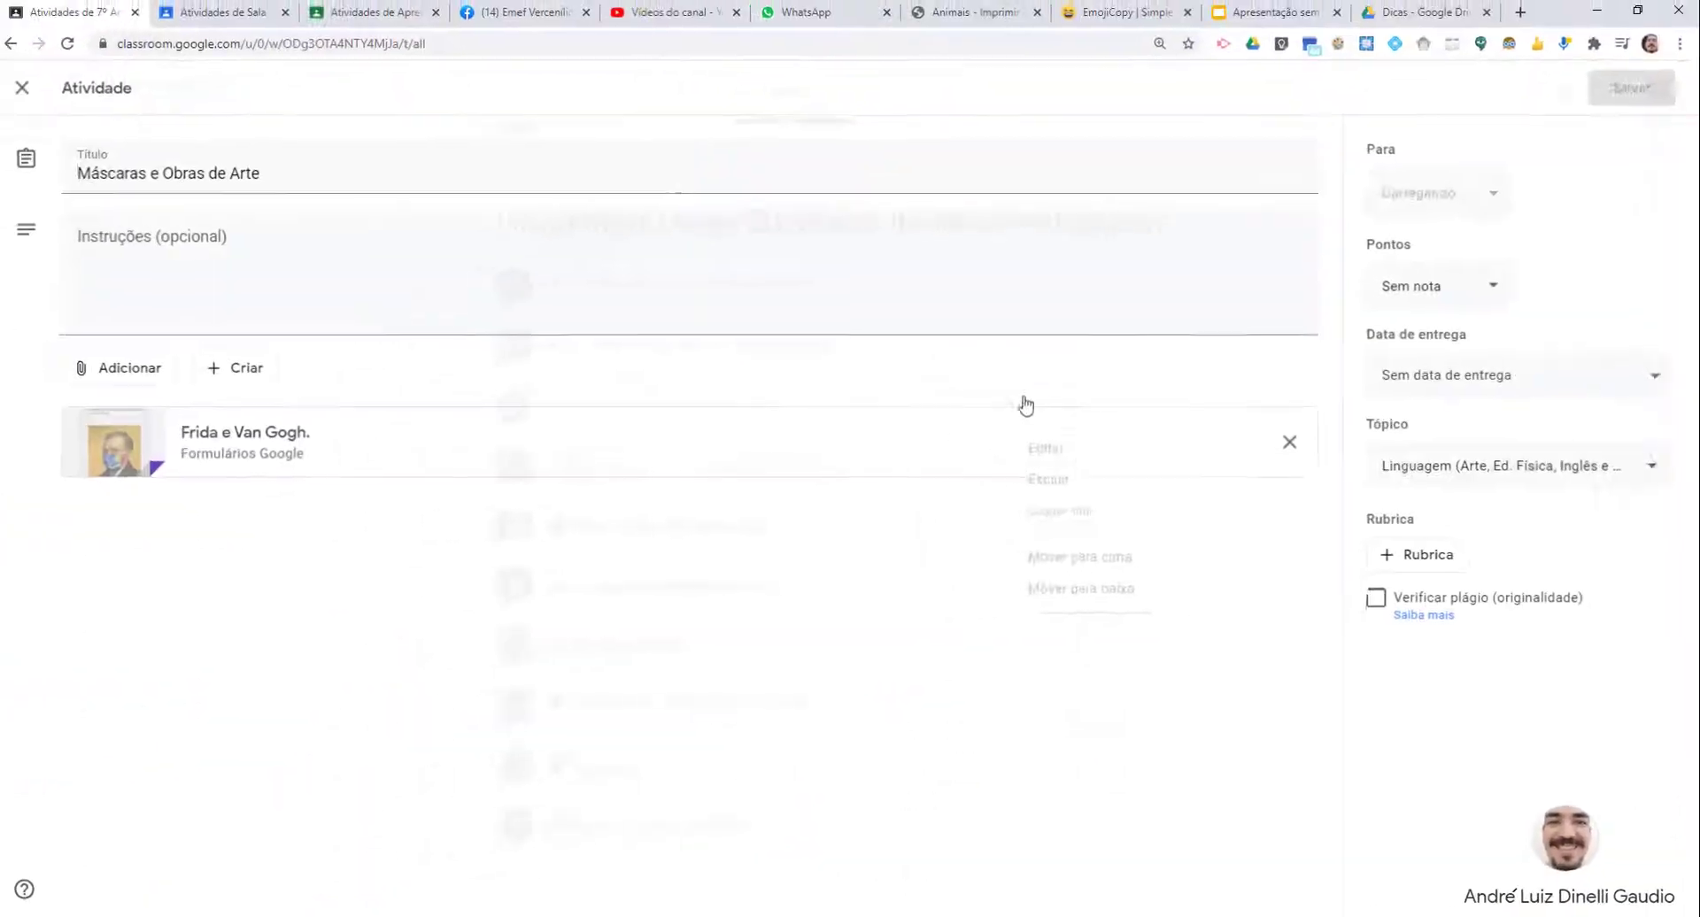
- Switch to the EmojiCopy site and copy the artist palette emoji from the Activity category in place of the laptop
click(1116, 10)
scroll(1150, 488, up, 2)
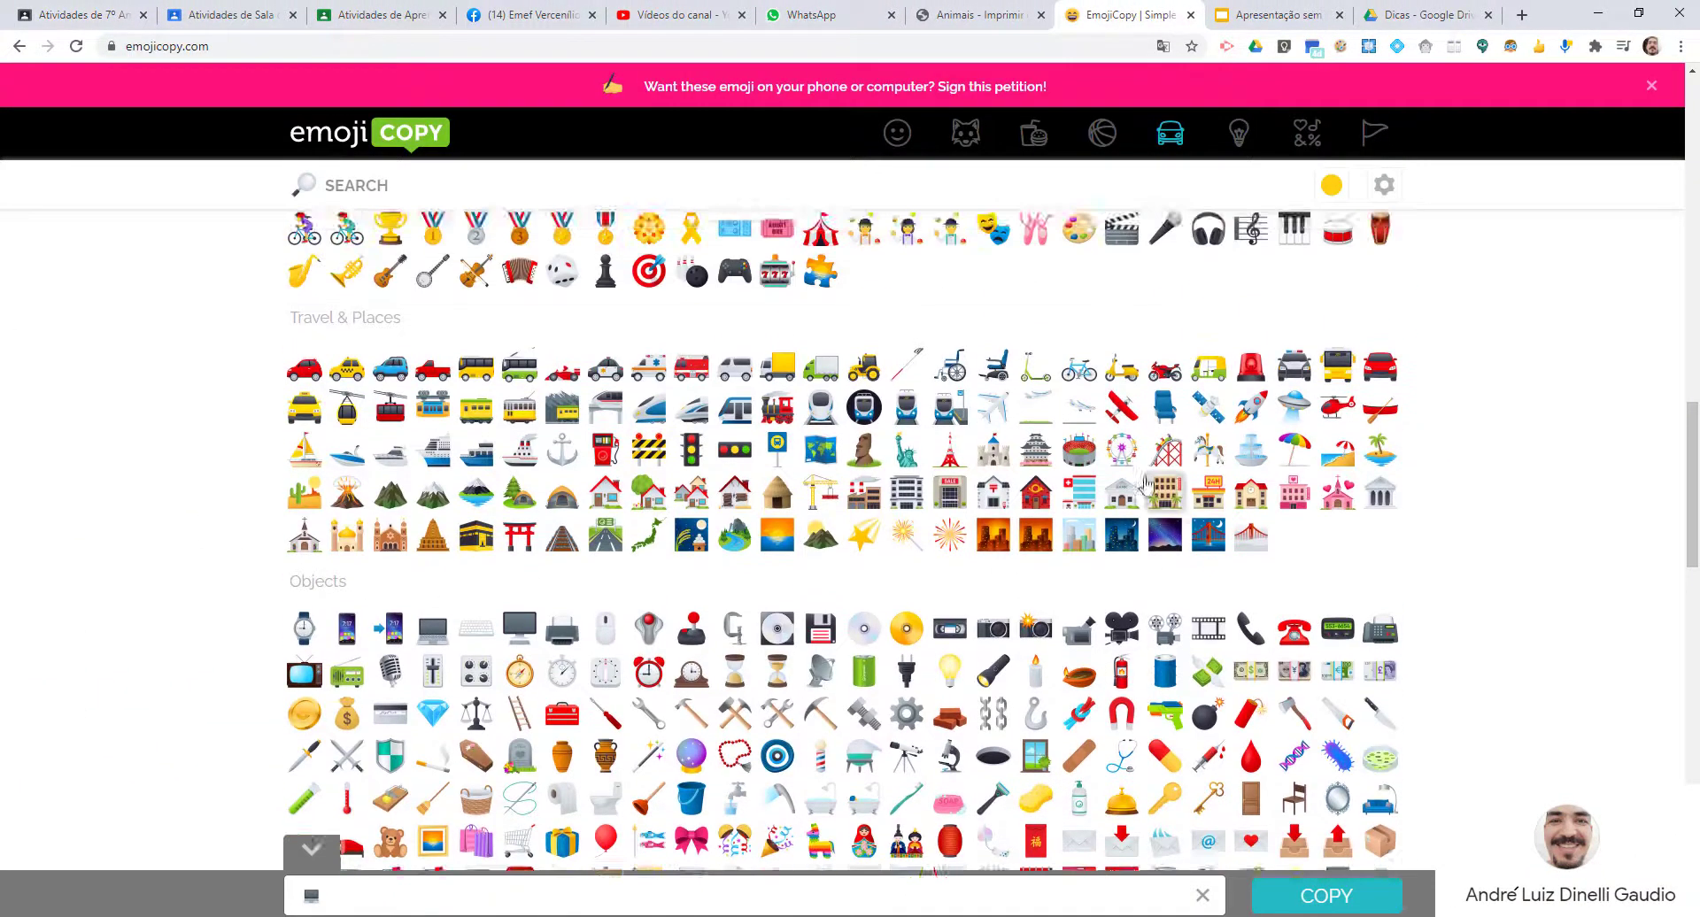
scroll(1145, 485, up, 5)
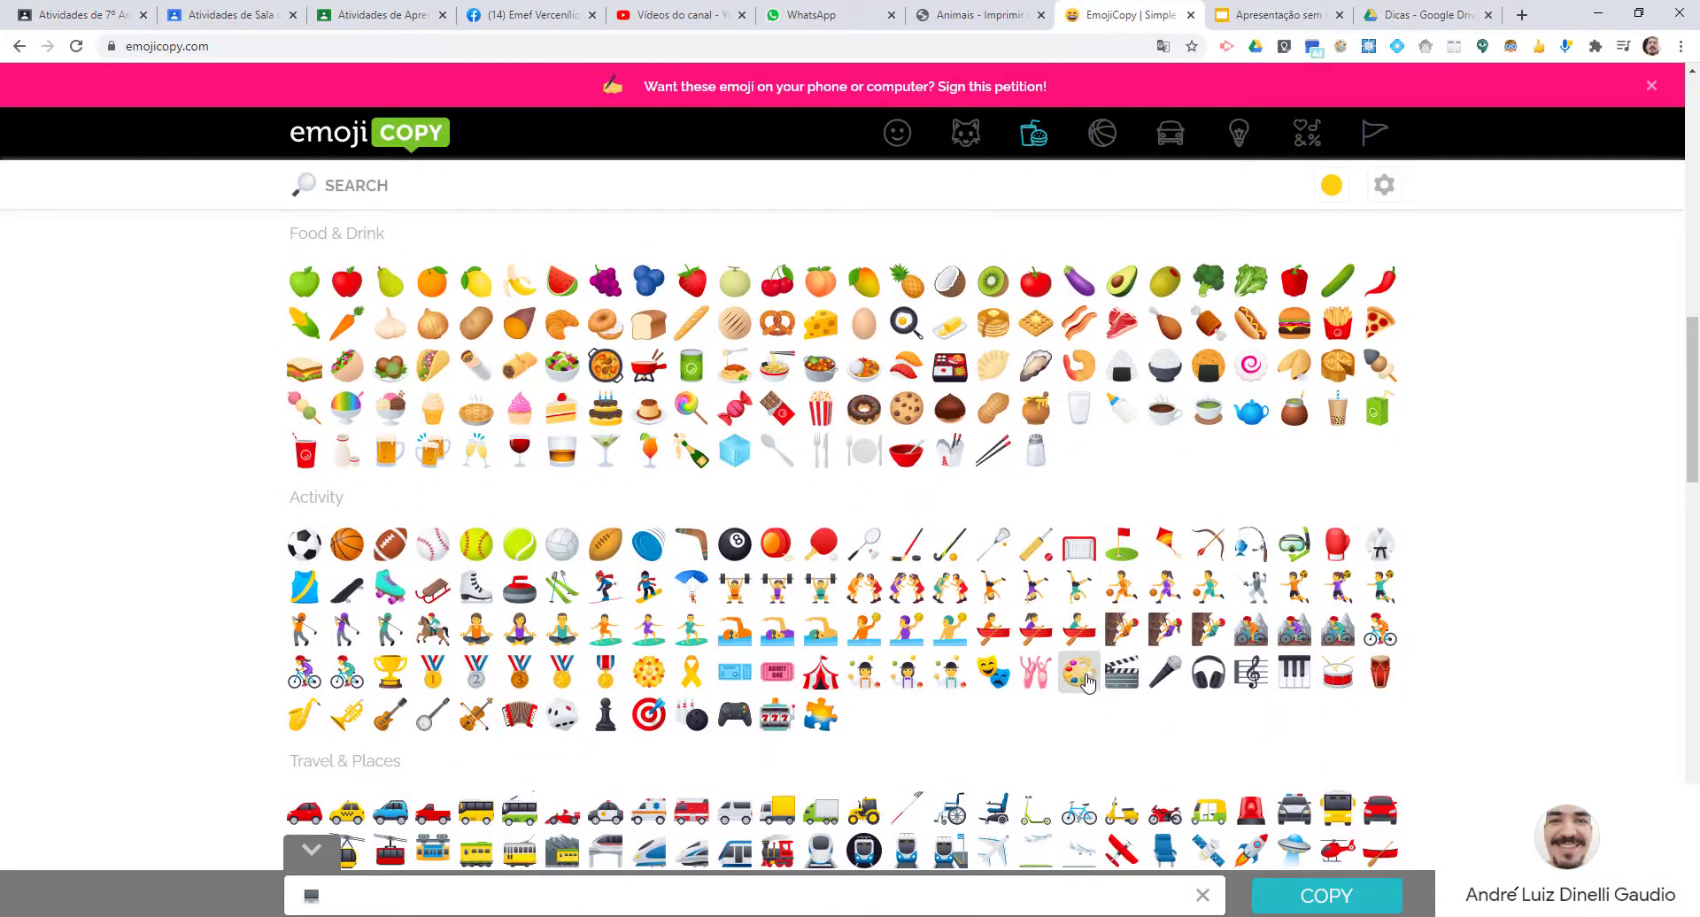
click(325, 895)
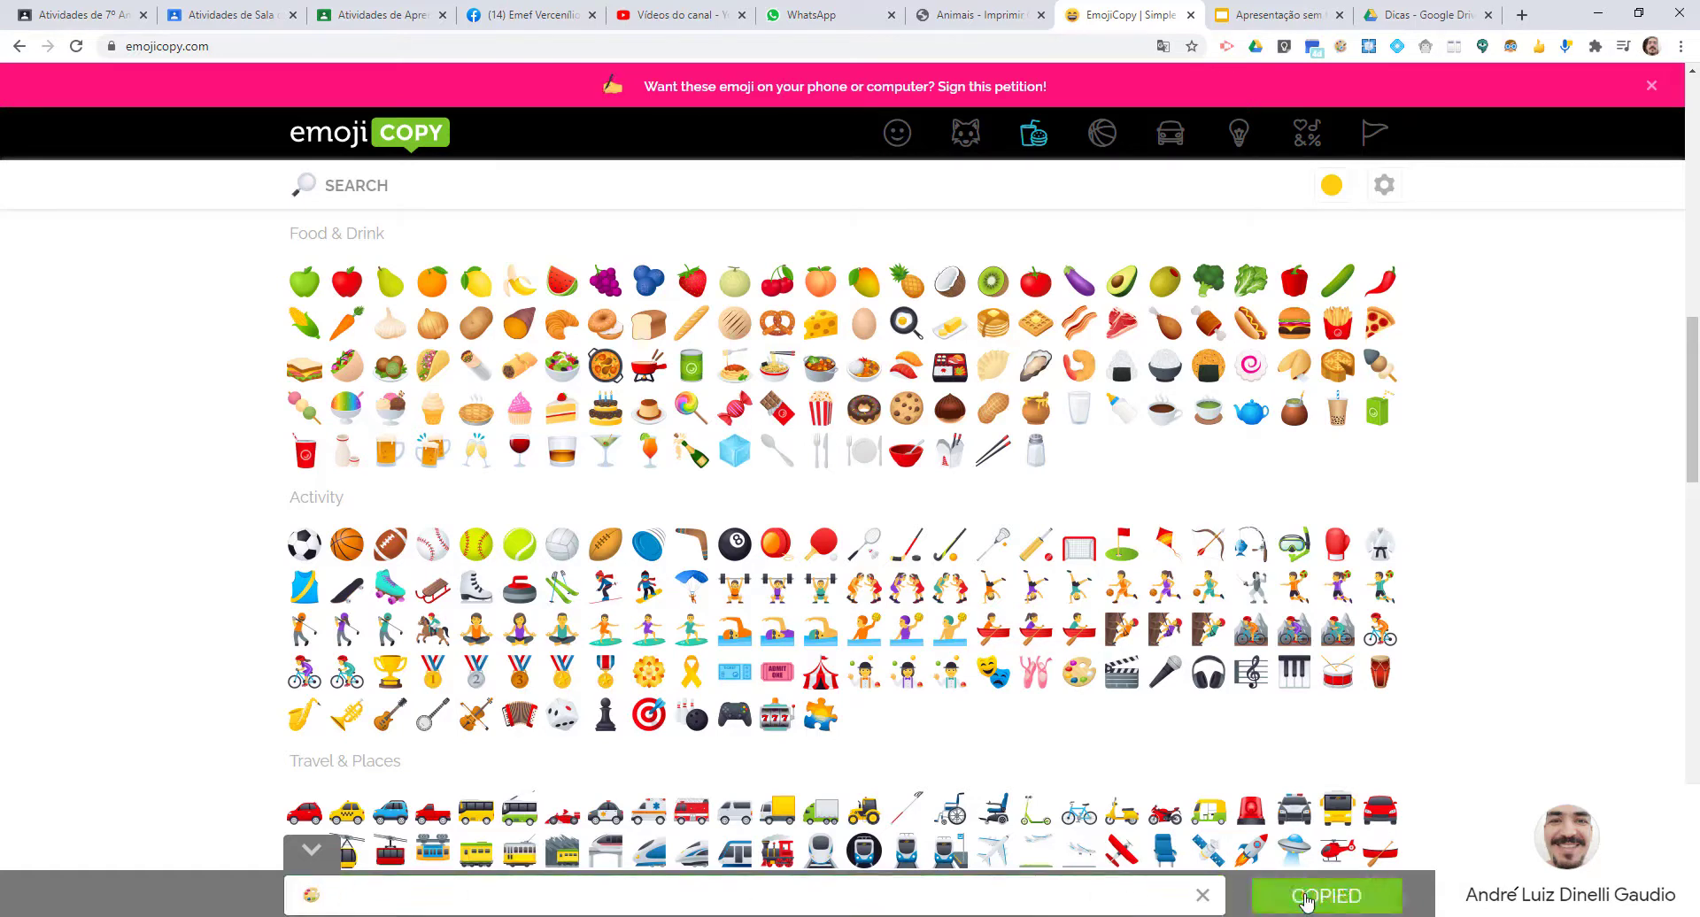
- Paste the artist palette emoji before the "Máscaras e Obras de Arte" title in Classroom, add a spaced hyphen, and save the activity
click(108, 11)
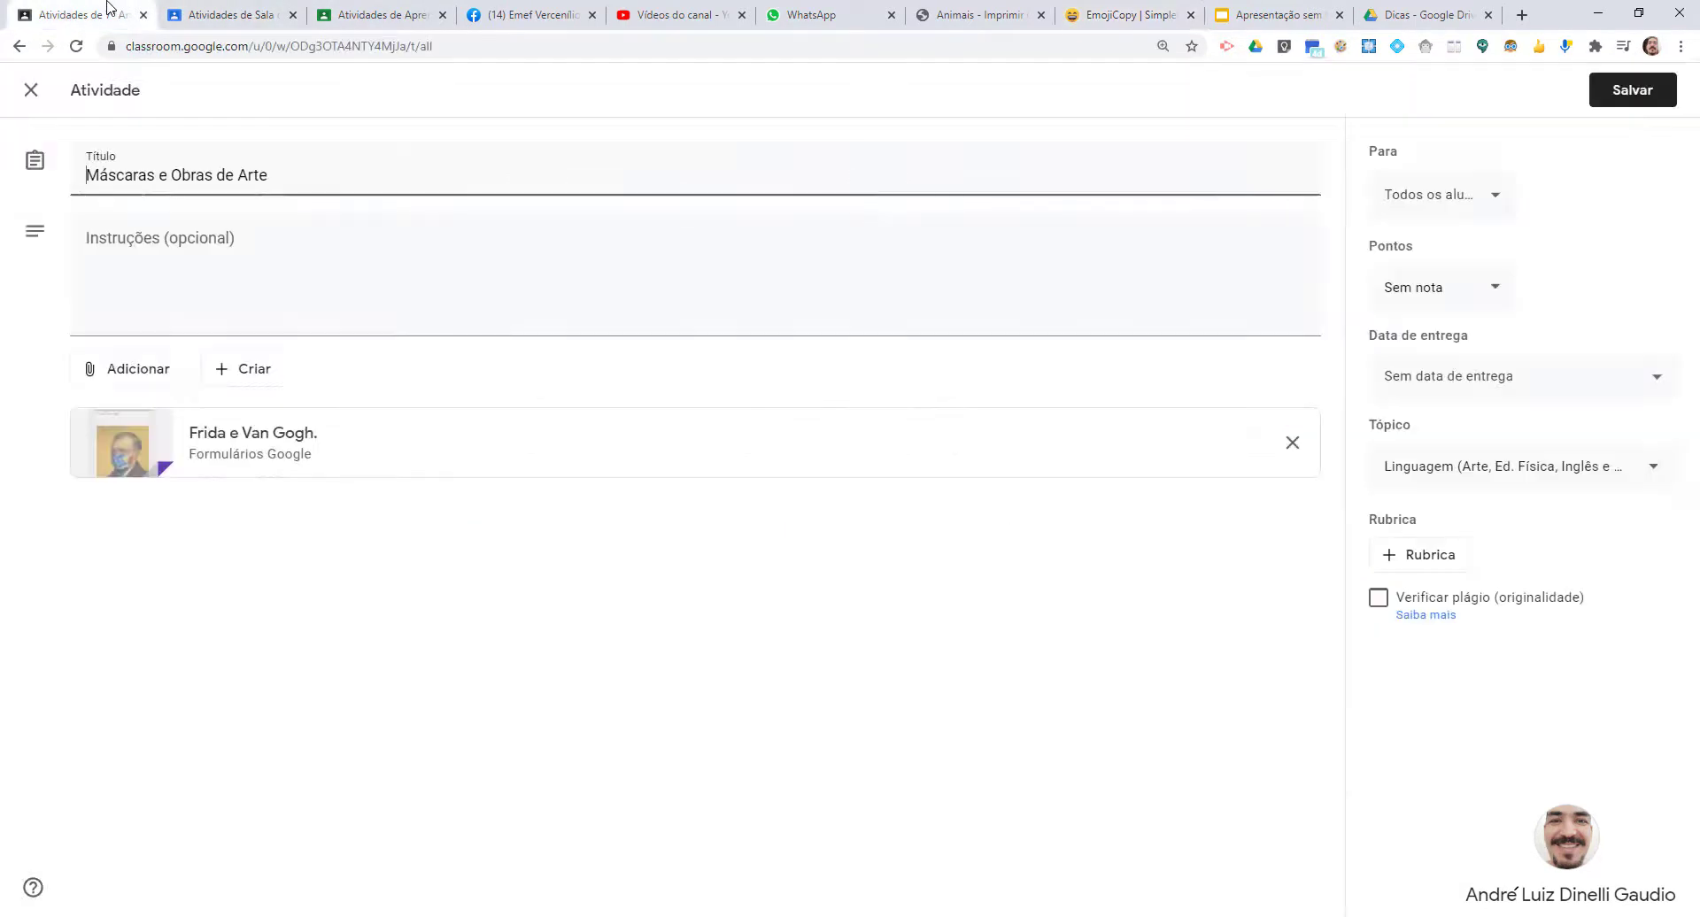
right_click(87, 172)
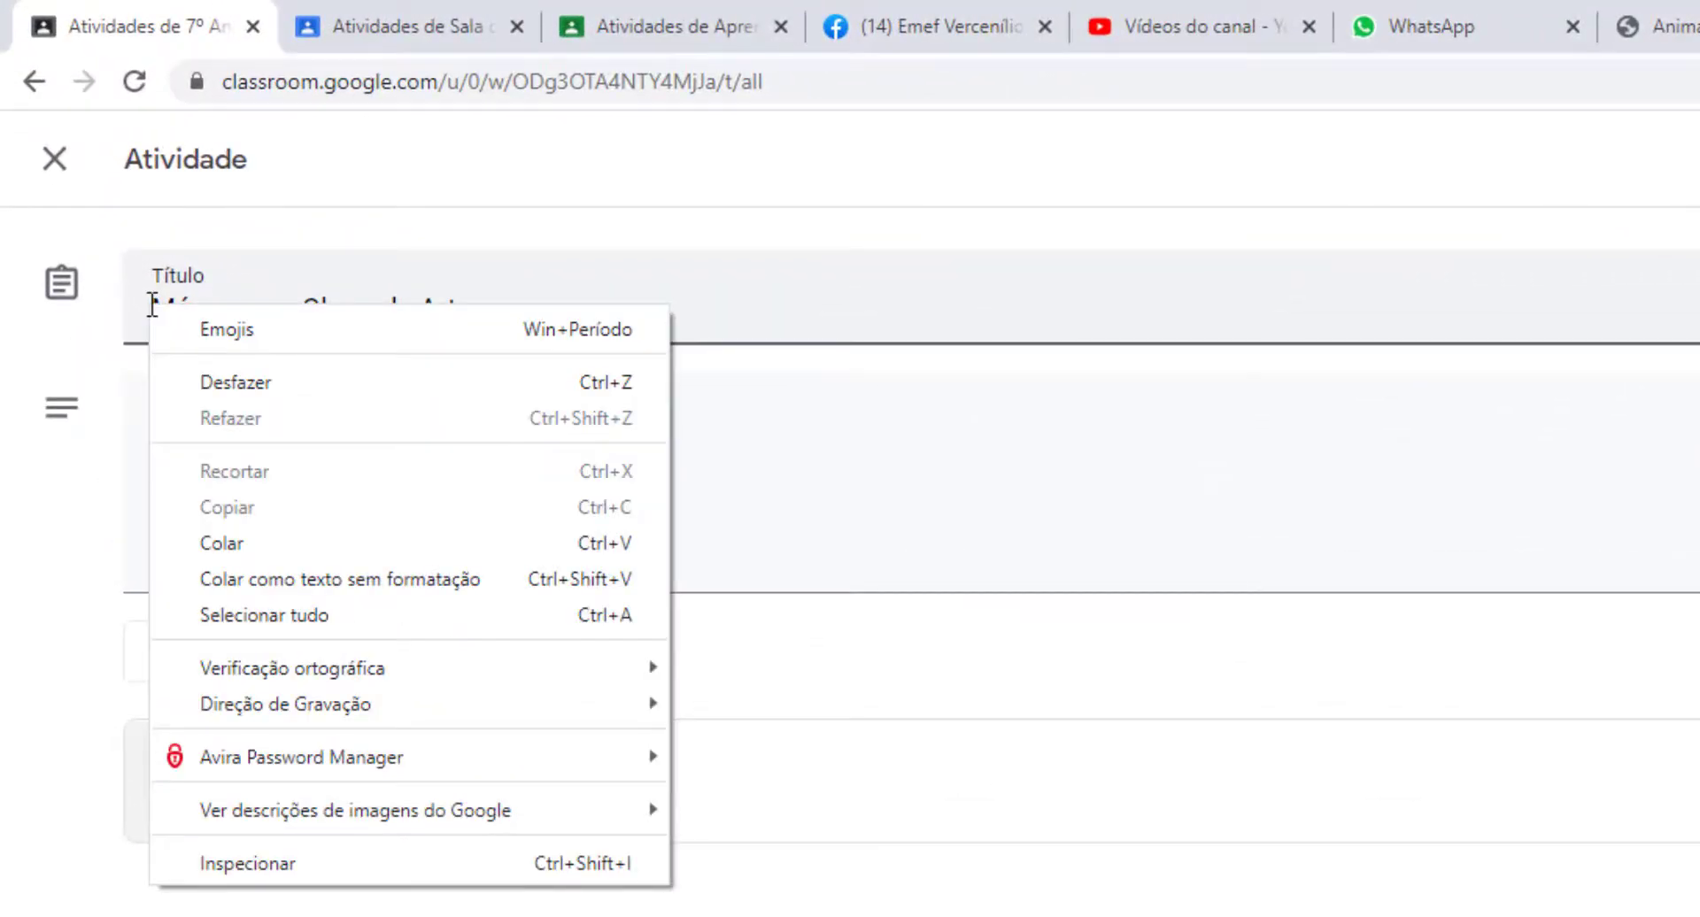
click(200, 541)
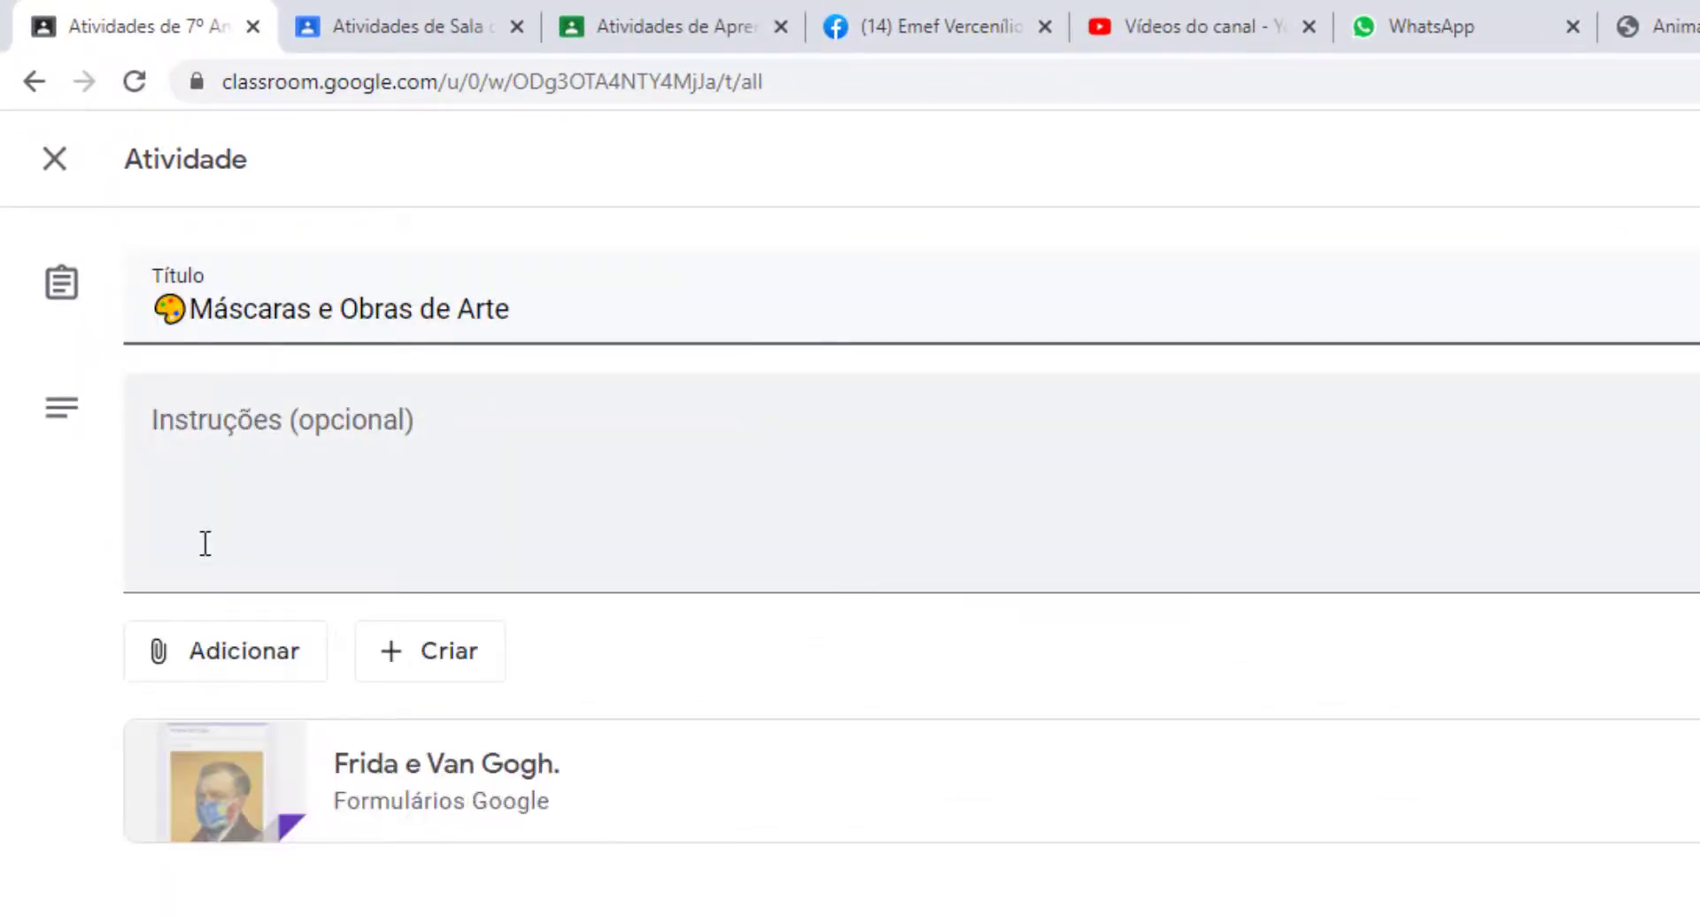
text(-)
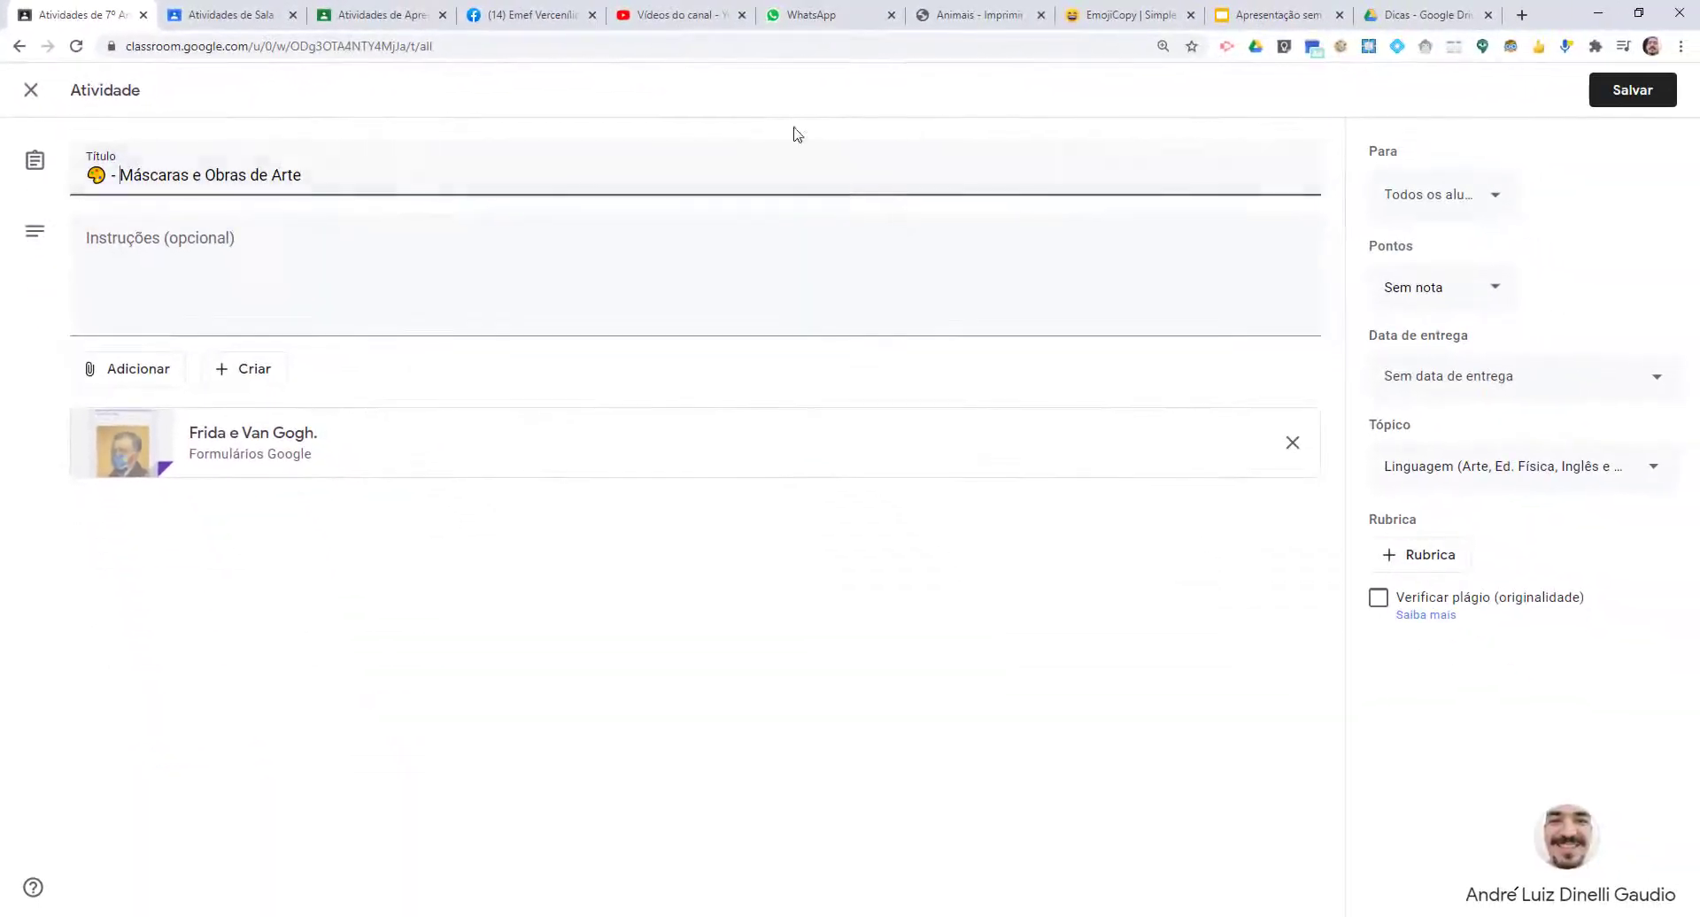
click(1625, 93)
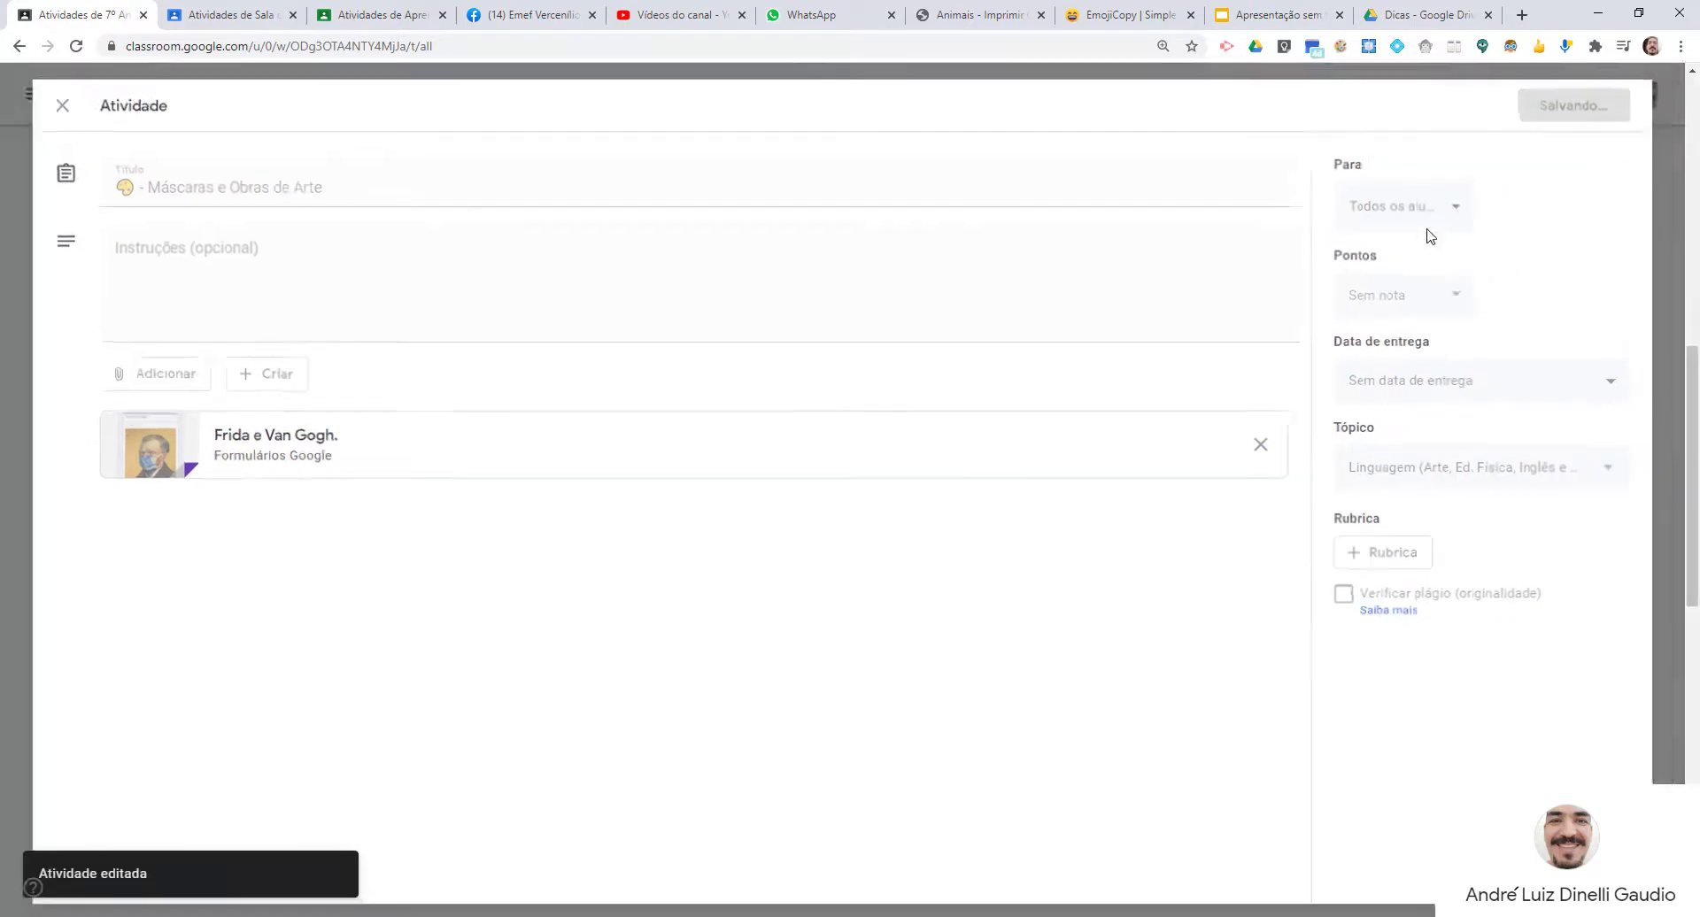
- Go to the Mural of 7º Ano A M - Matutino and view all of its activities awaiting grading
scroll(583, 377, up, 15)
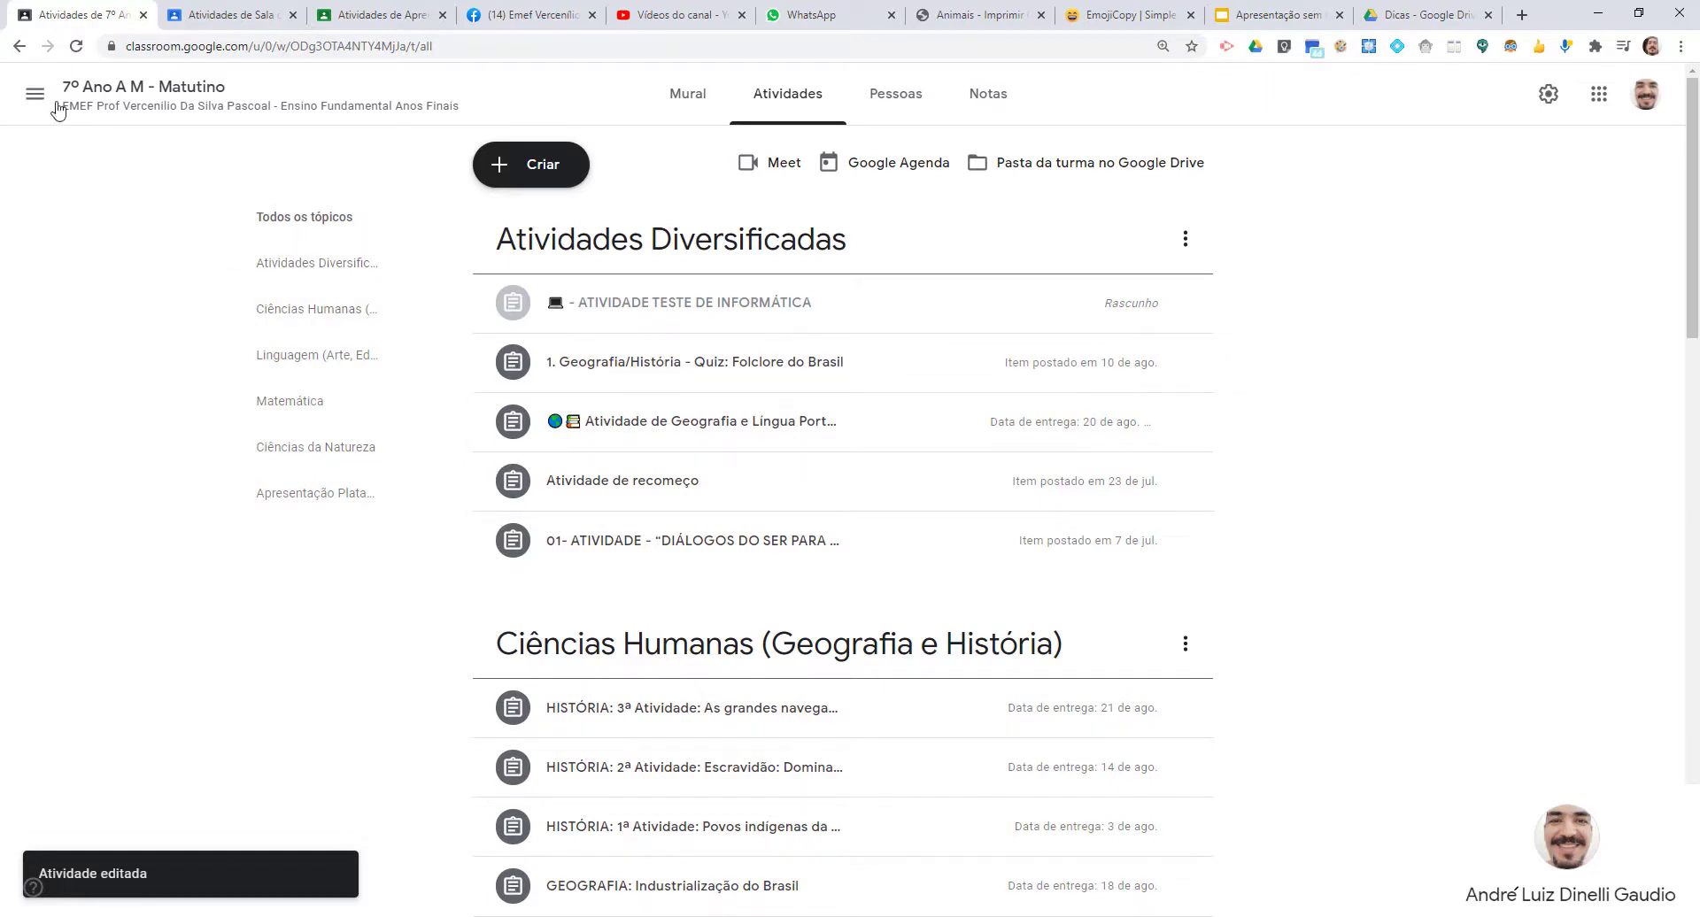
click(689, 98)
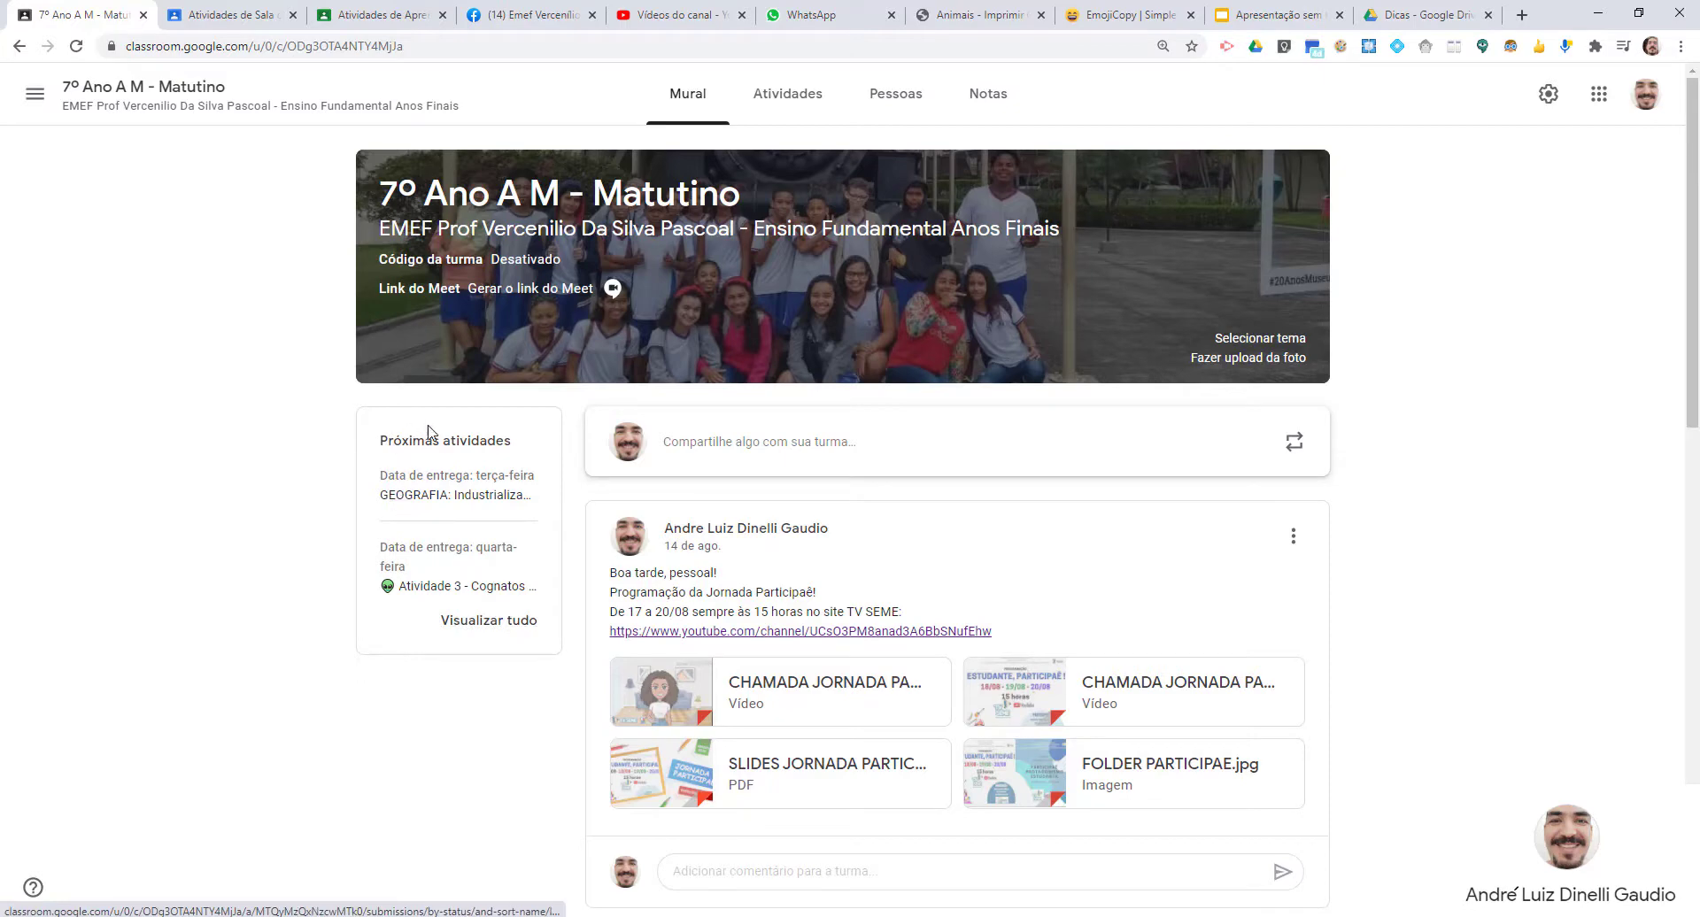
click(469, 625)
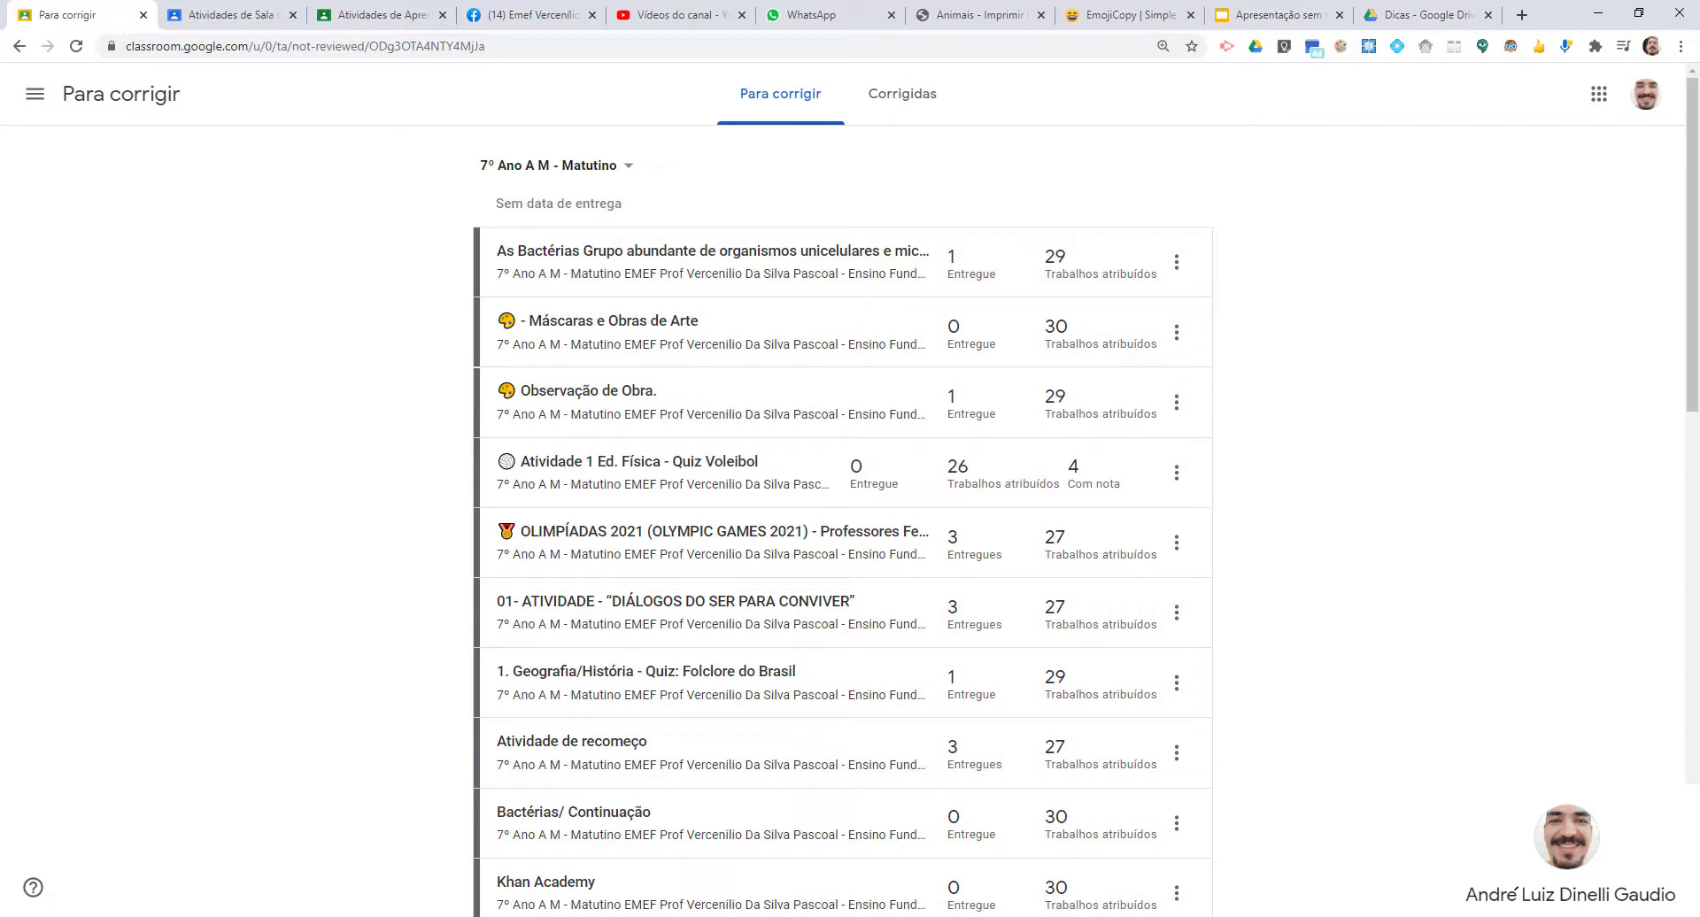
- Switch to the student's Tangram class in Firefox, check the PANDEMIA topic, and view all the student's assigned work from the Mural
key(alt+Tab)
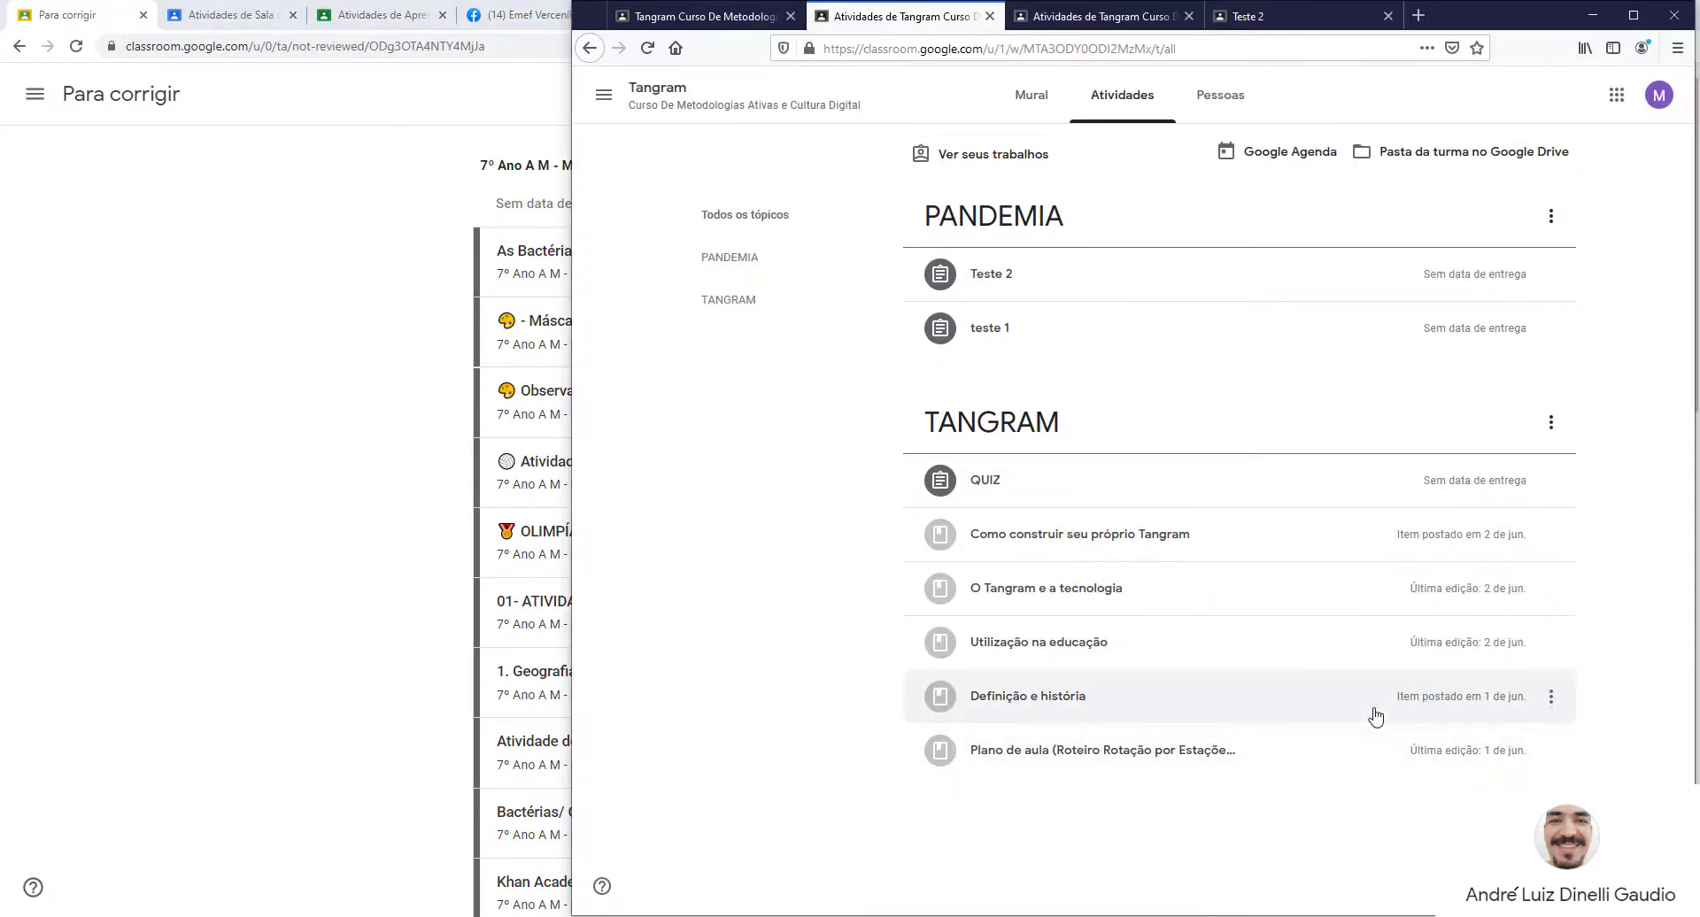
click(1633, 16)
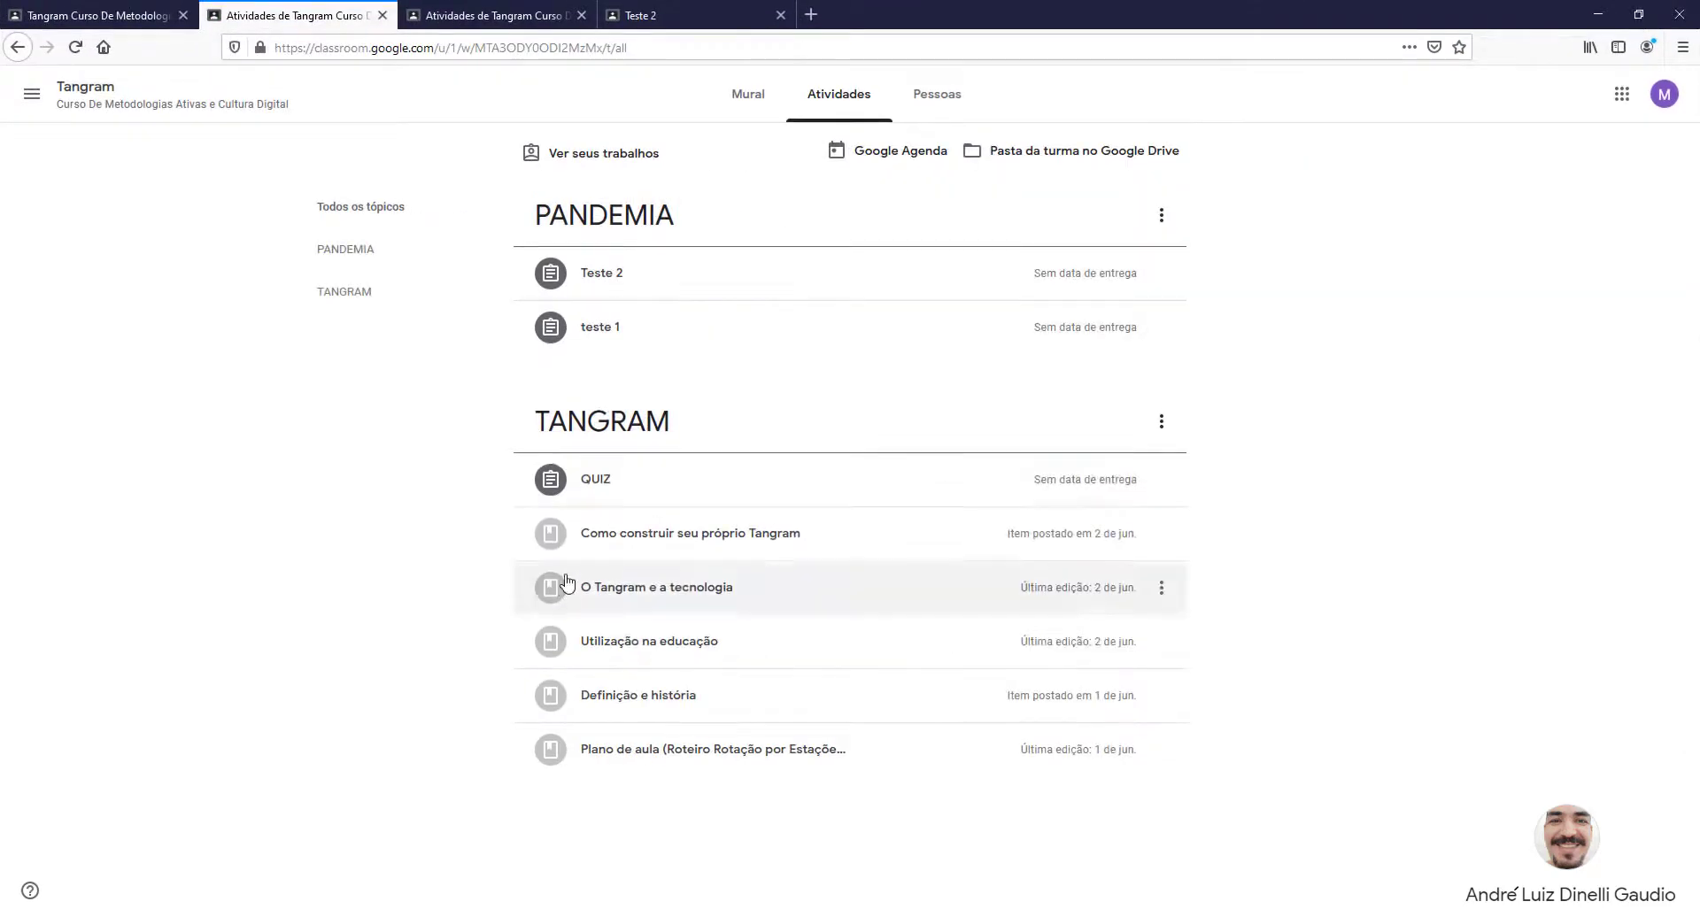
click(363, 261)
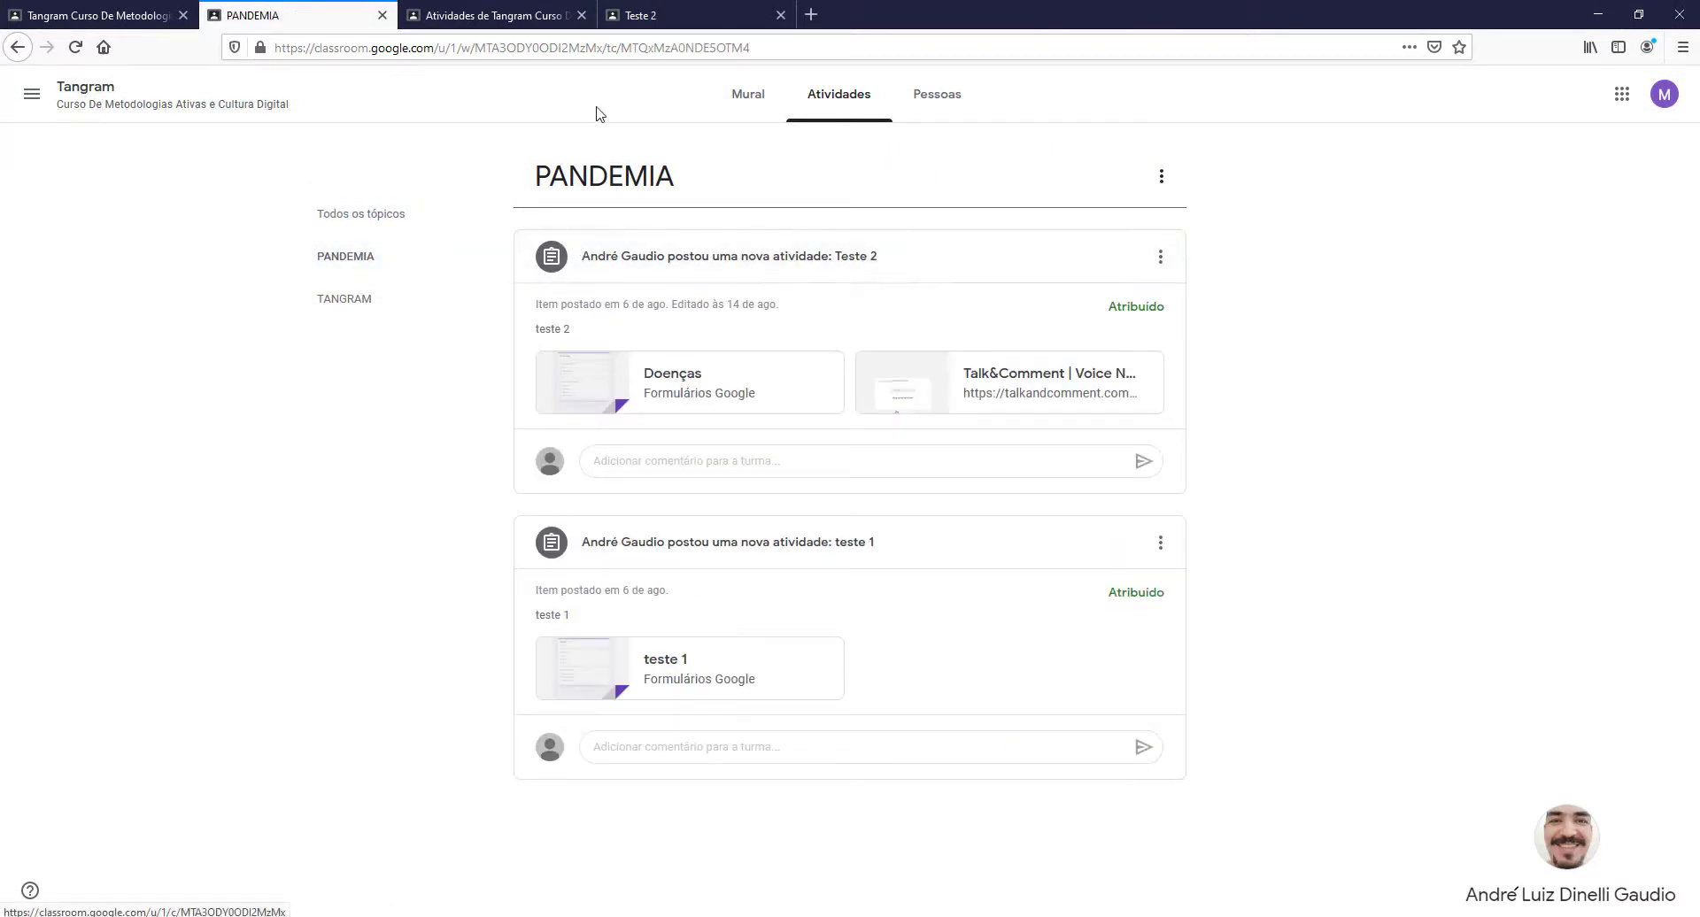
click(759, 98)
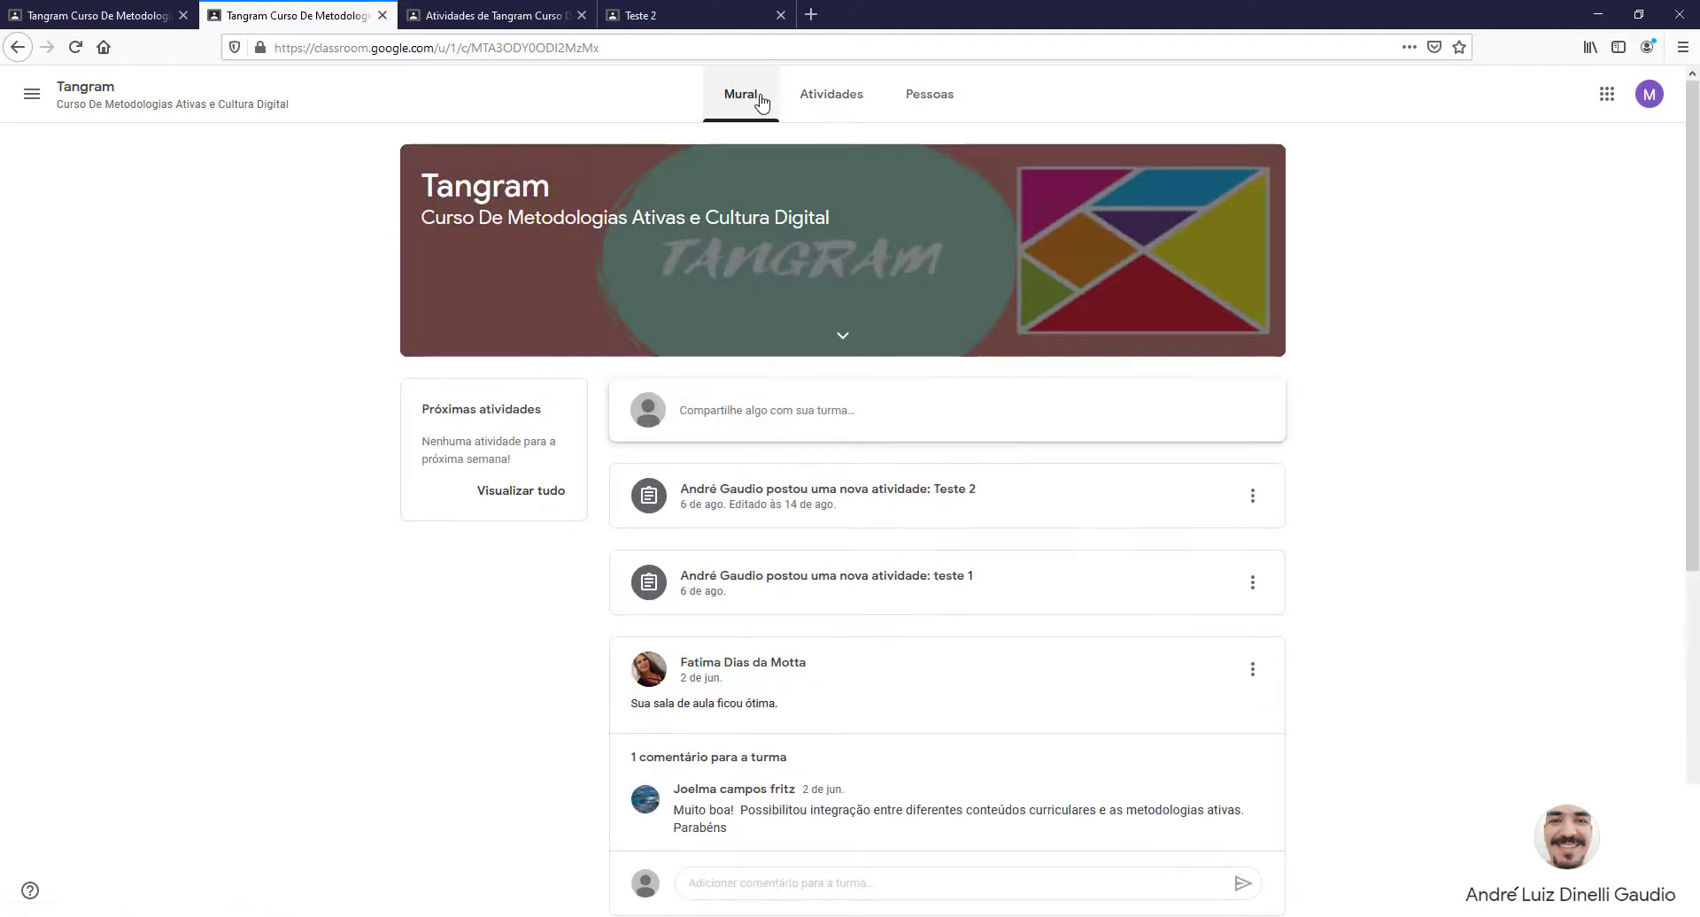
click(532, 496)
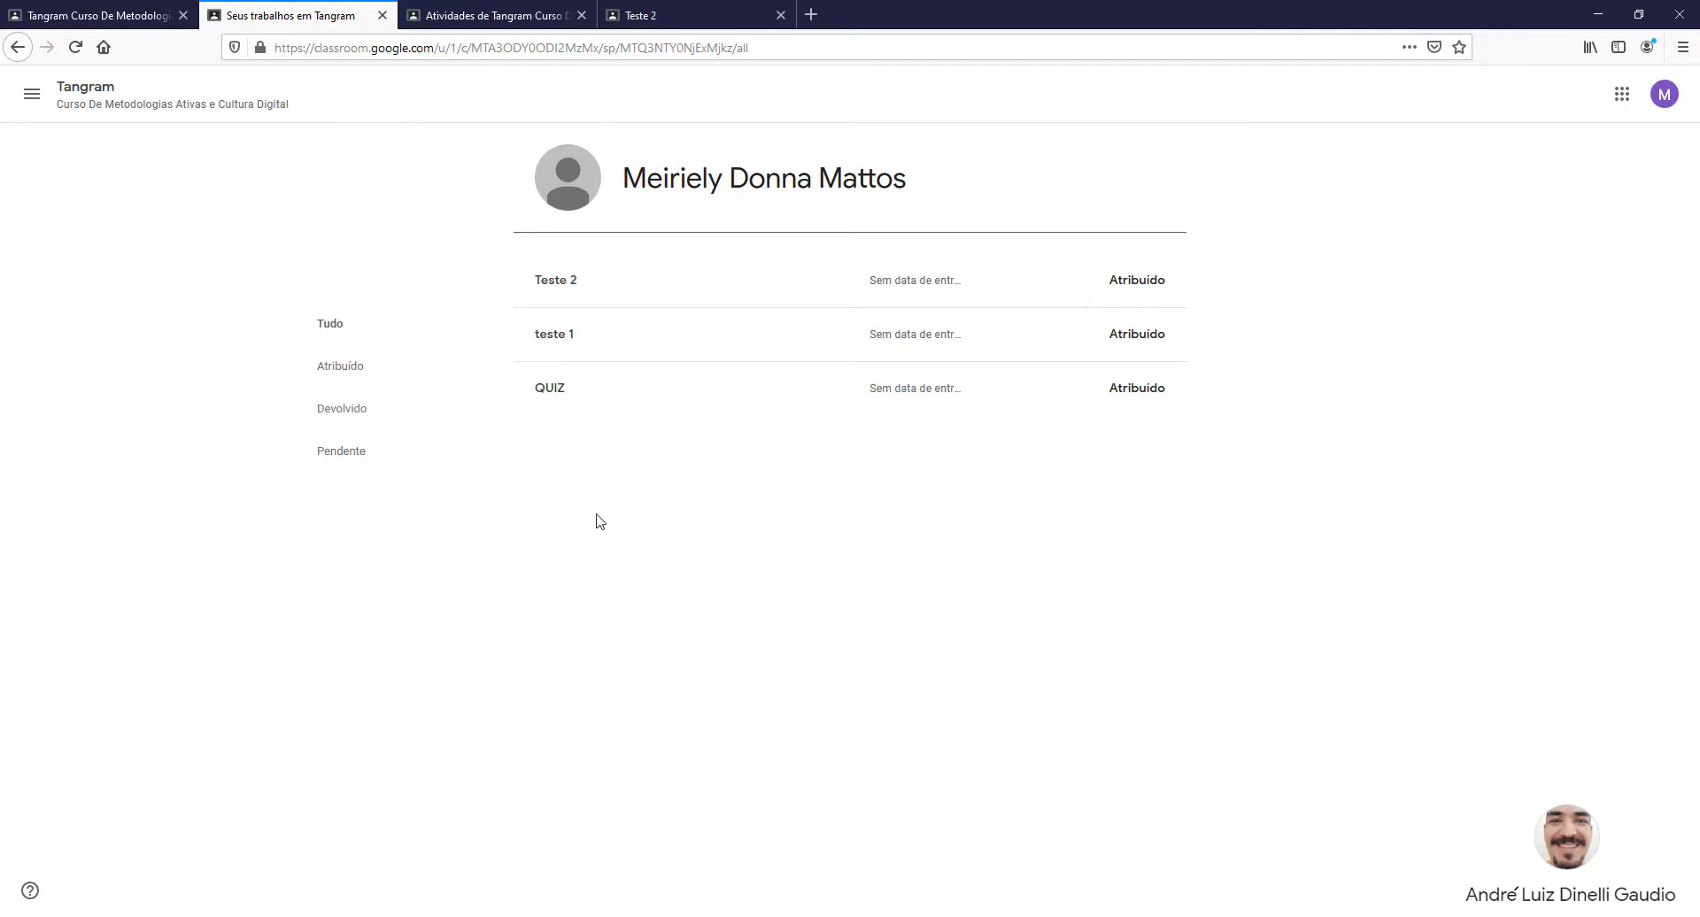
key(alt+Left)
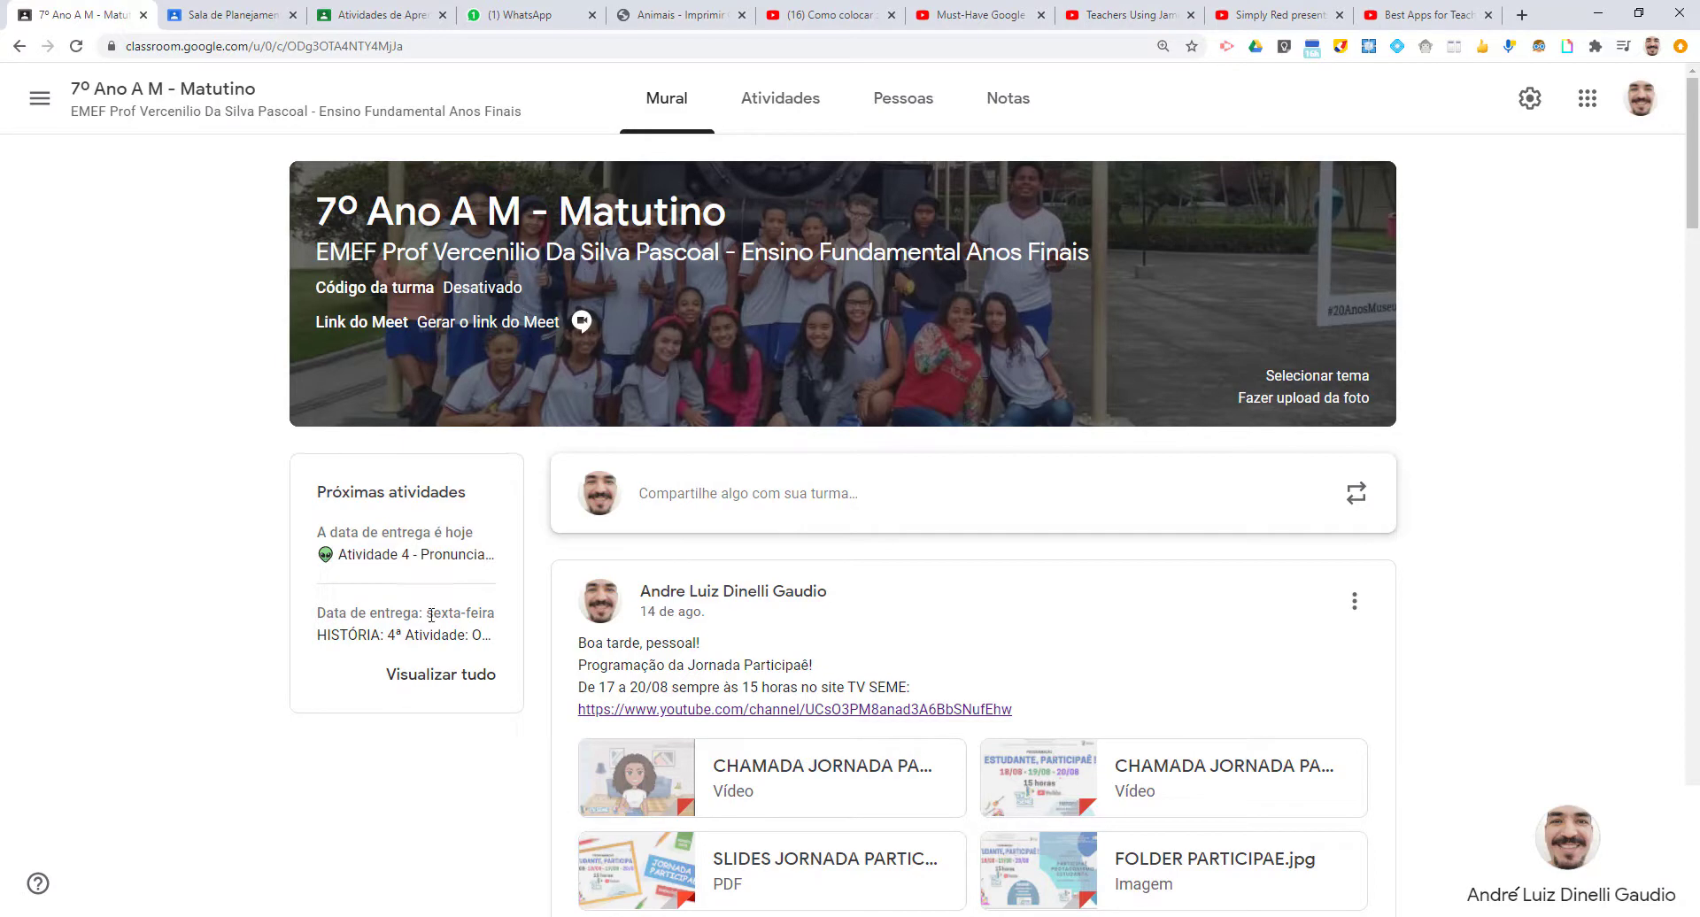
- View all upcoming activities of 7º Ano A M - Matutino and set the Para corrigir class filter to Todas as turmas
click(437, 674)
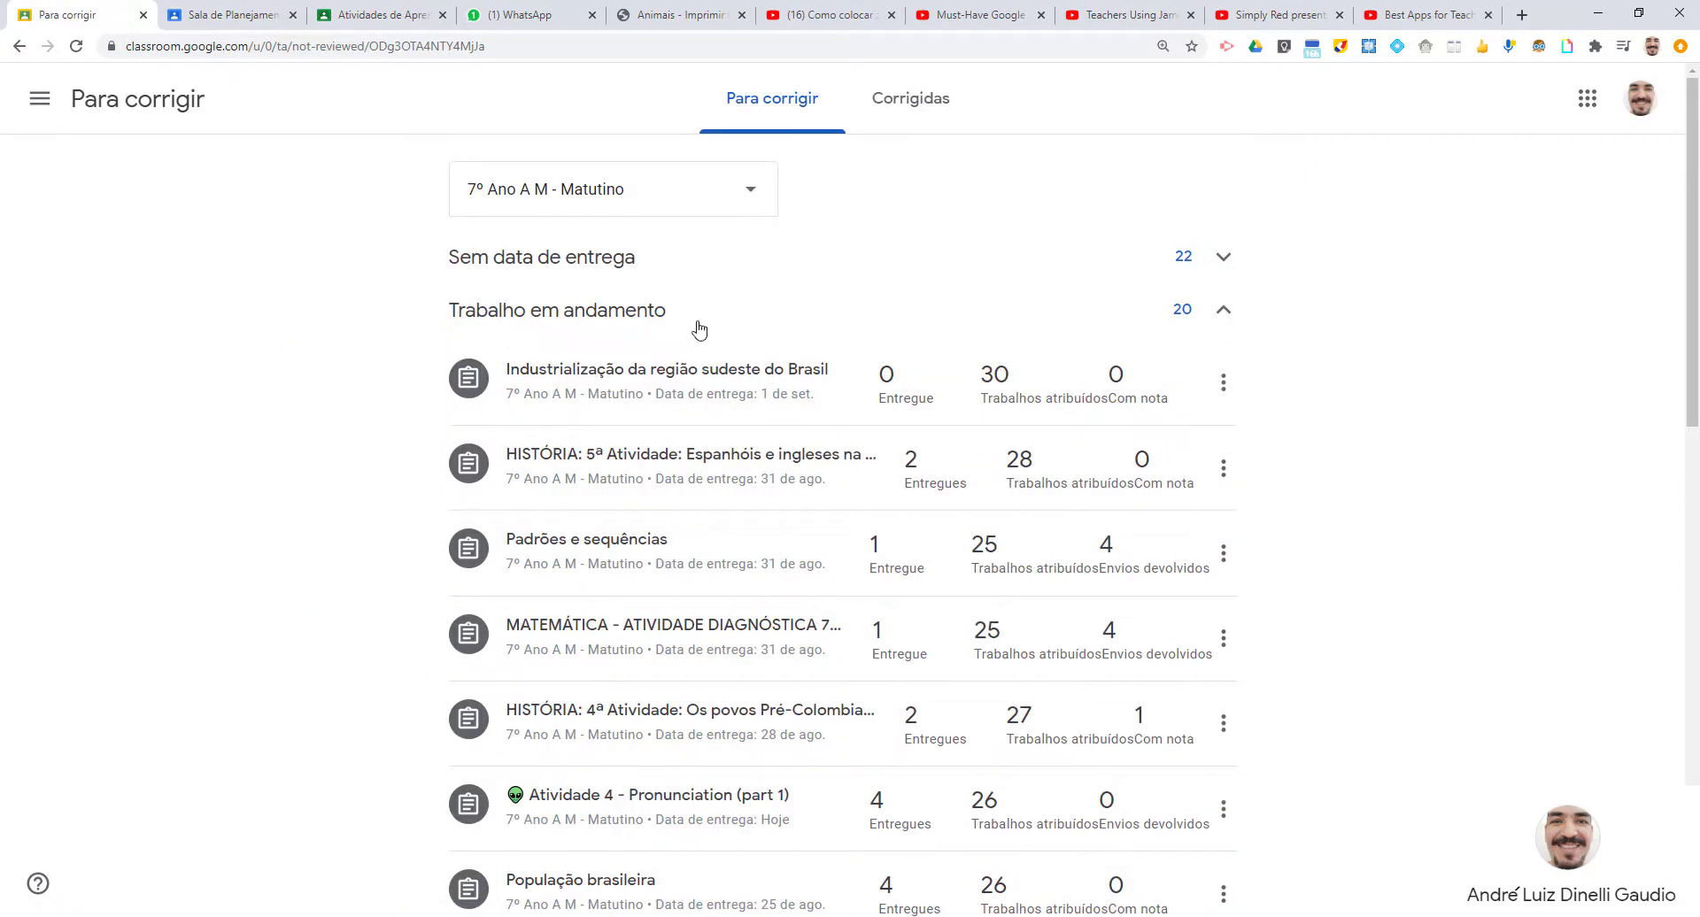
click(755, 195)
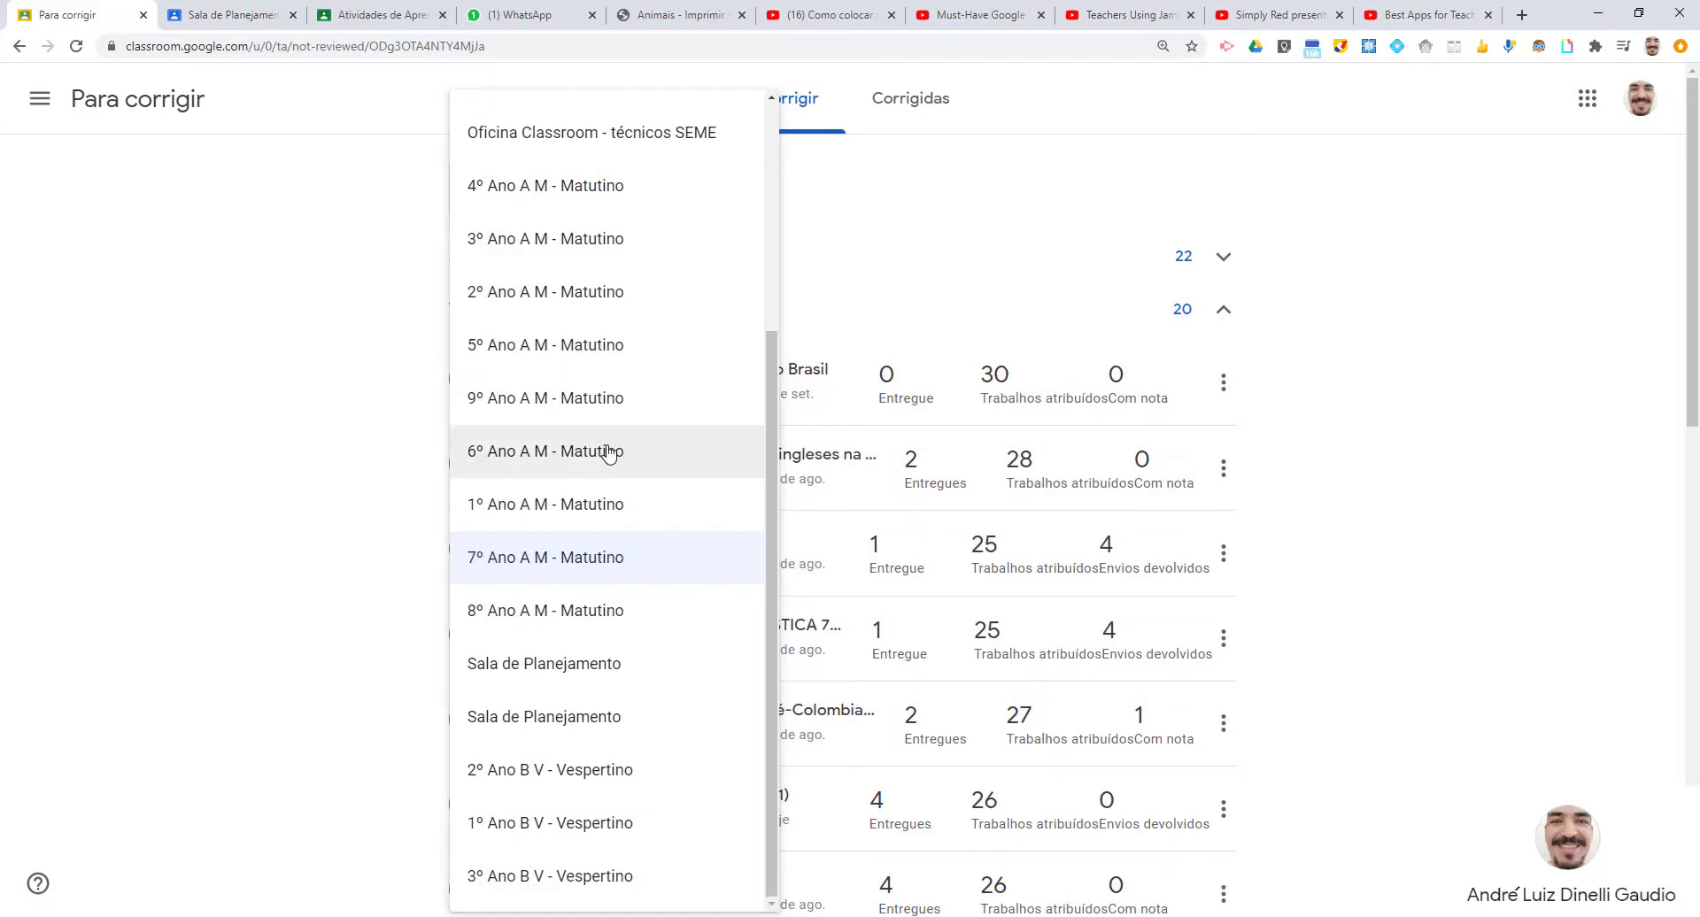
scroll(607, 452, up, 4)
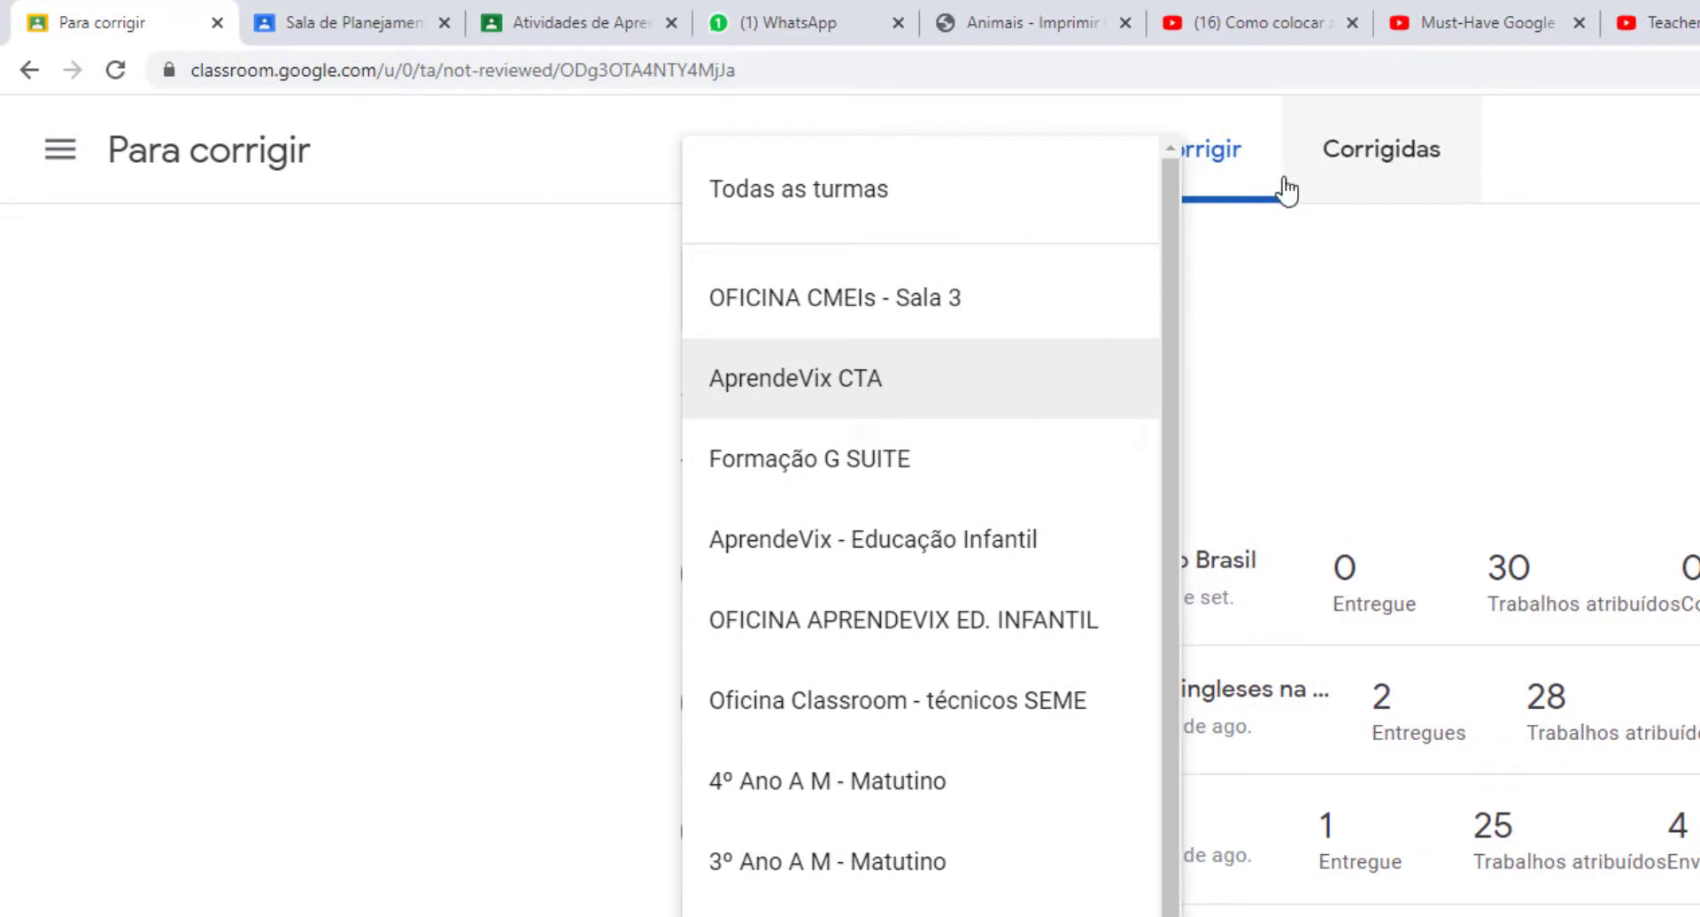
click(853, 211)
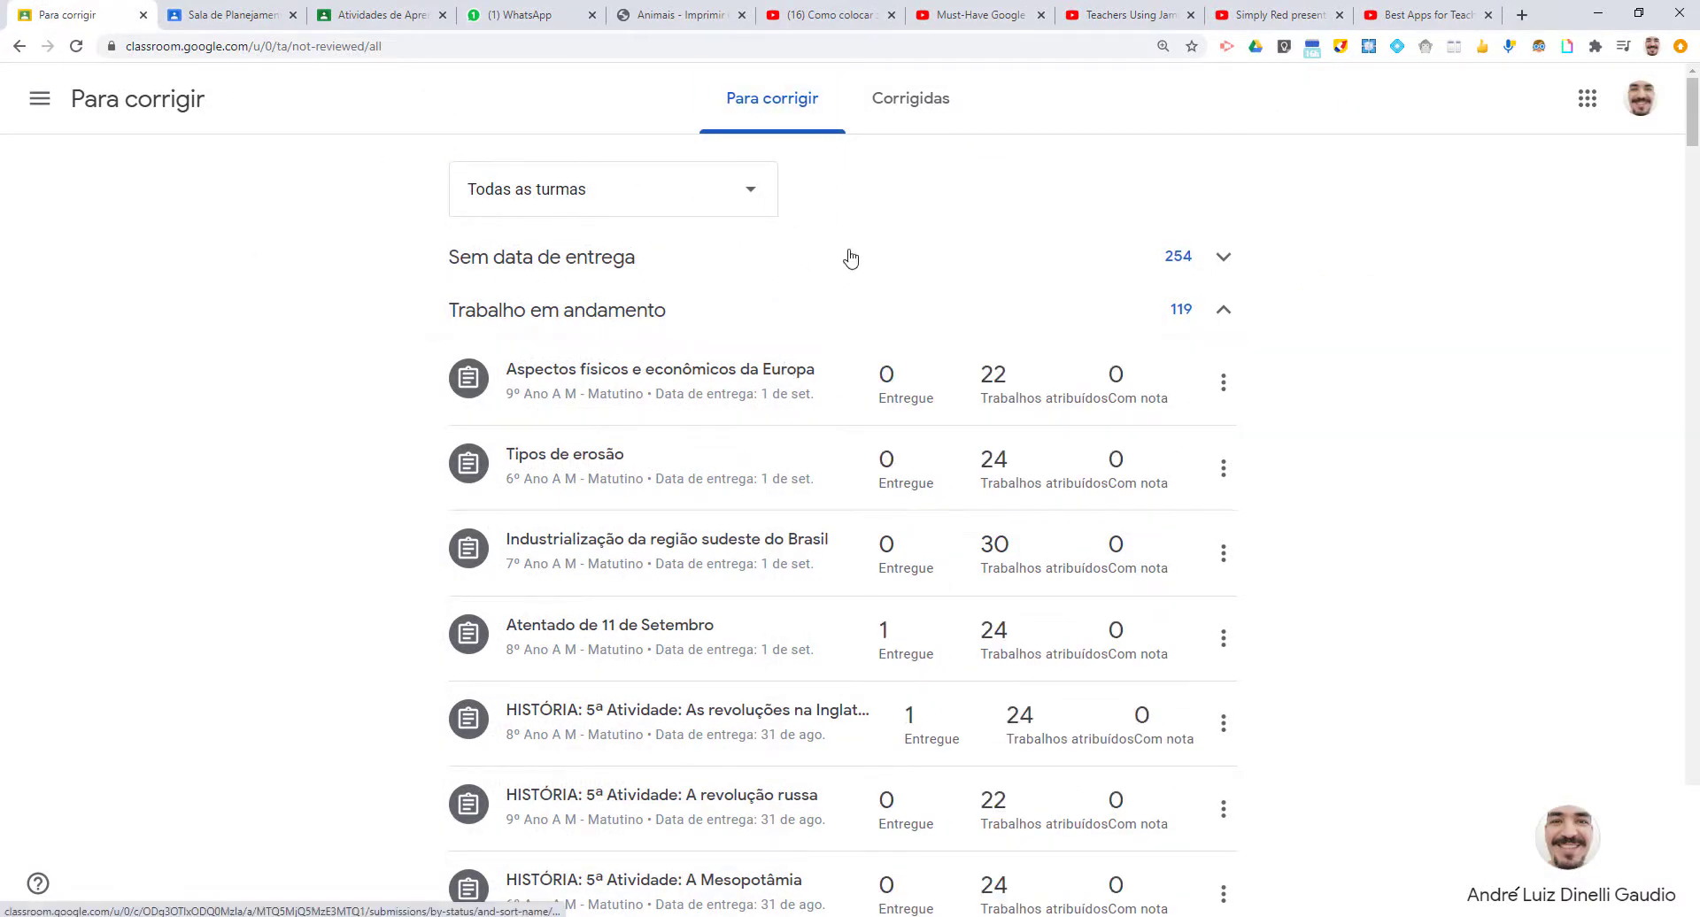
- Look through the list of taught and enrolled courses, and return to the Turmas overview of all classes
click(42, 100)
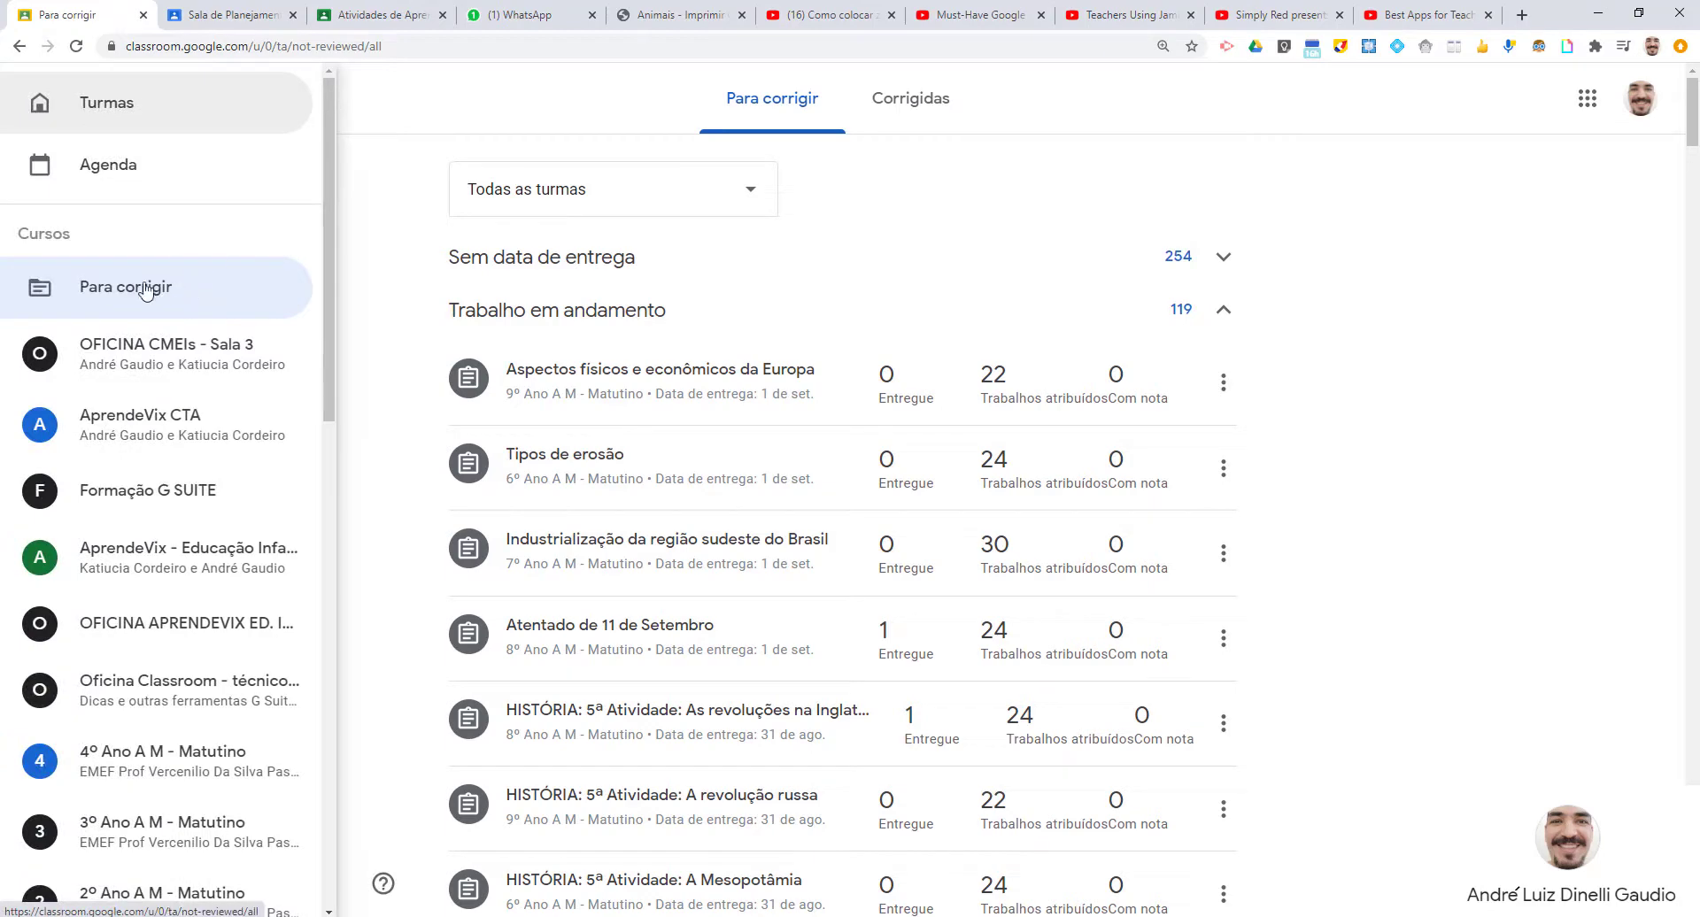
scroll(160, 425, down, 12)
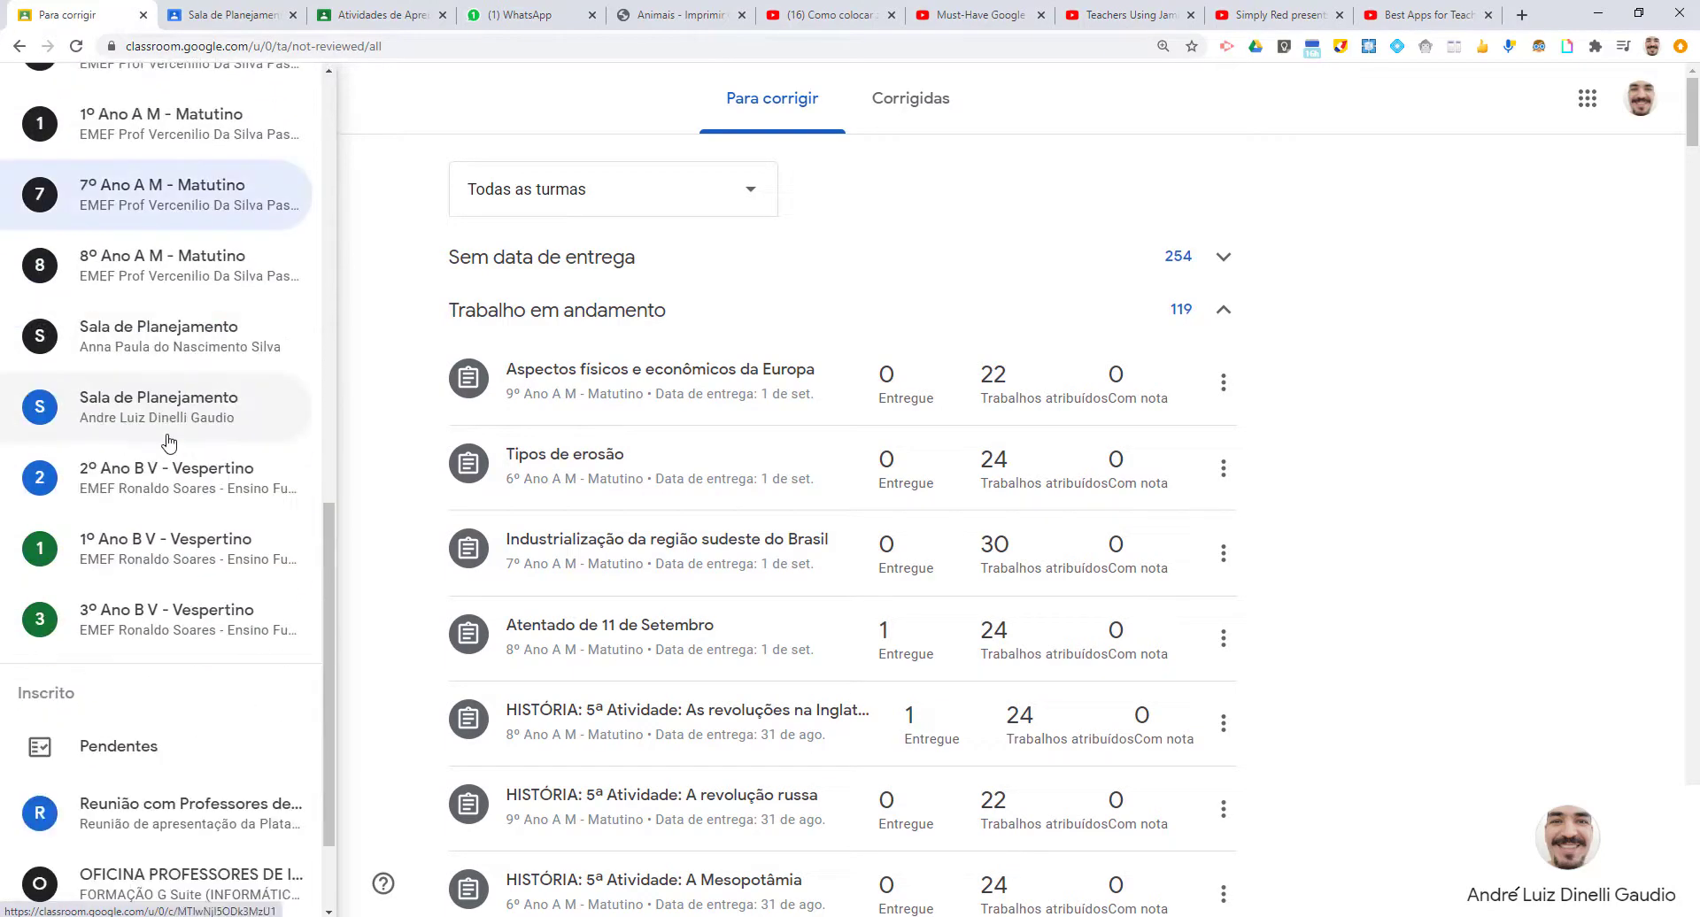
scroll(177, 531, up, 15)
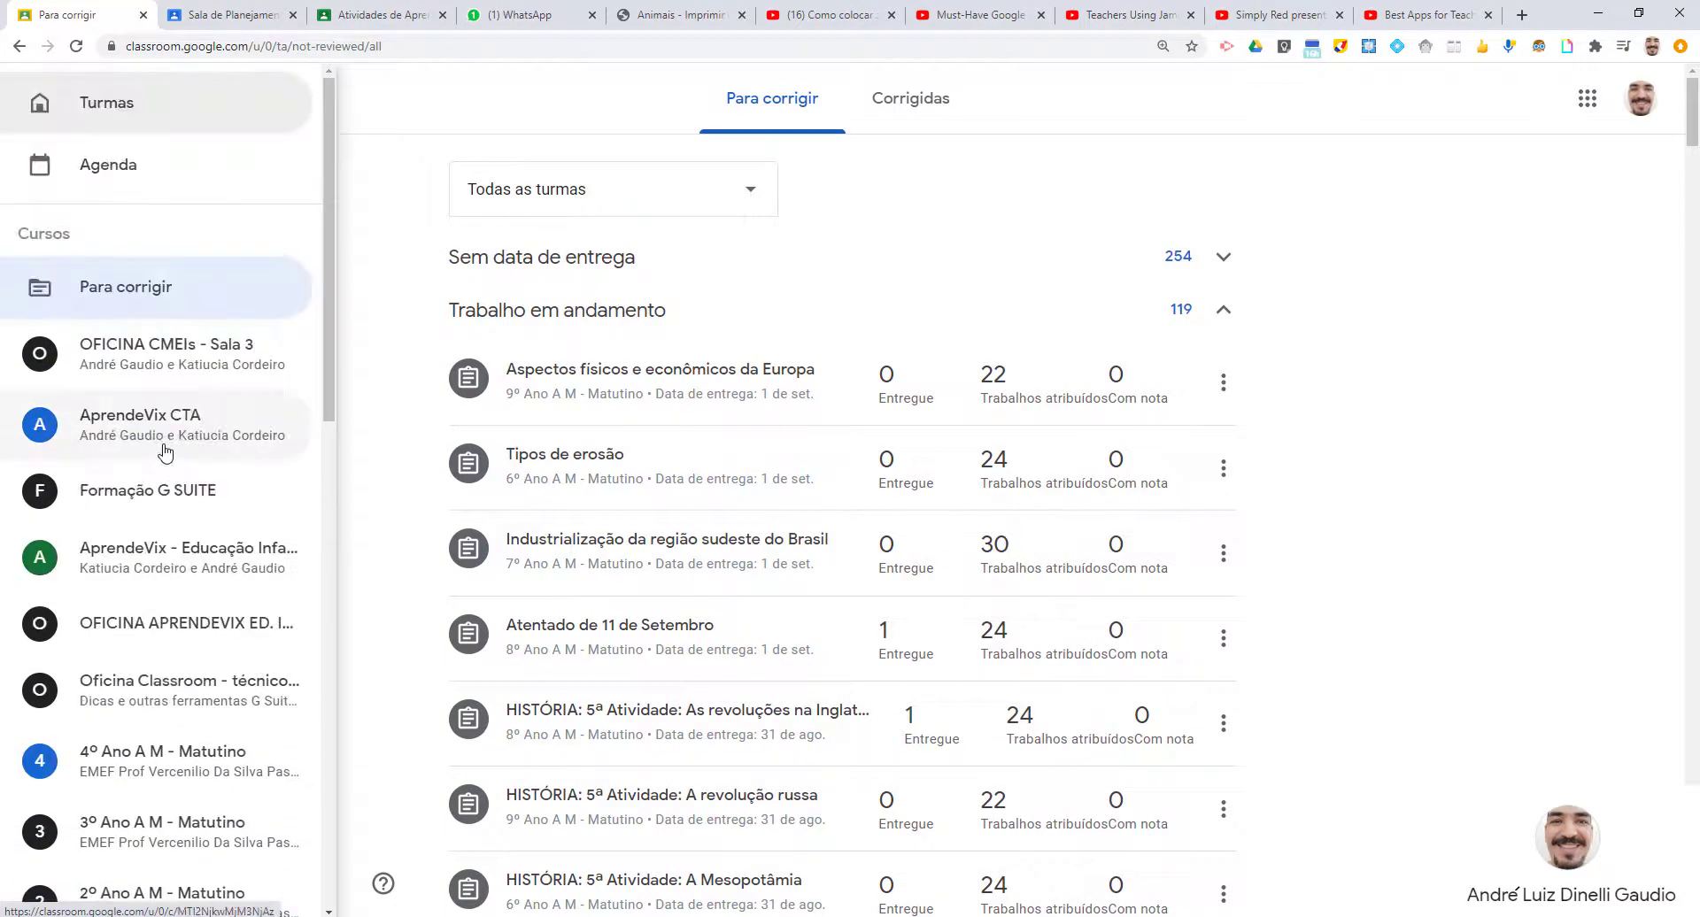
click(102, 105)
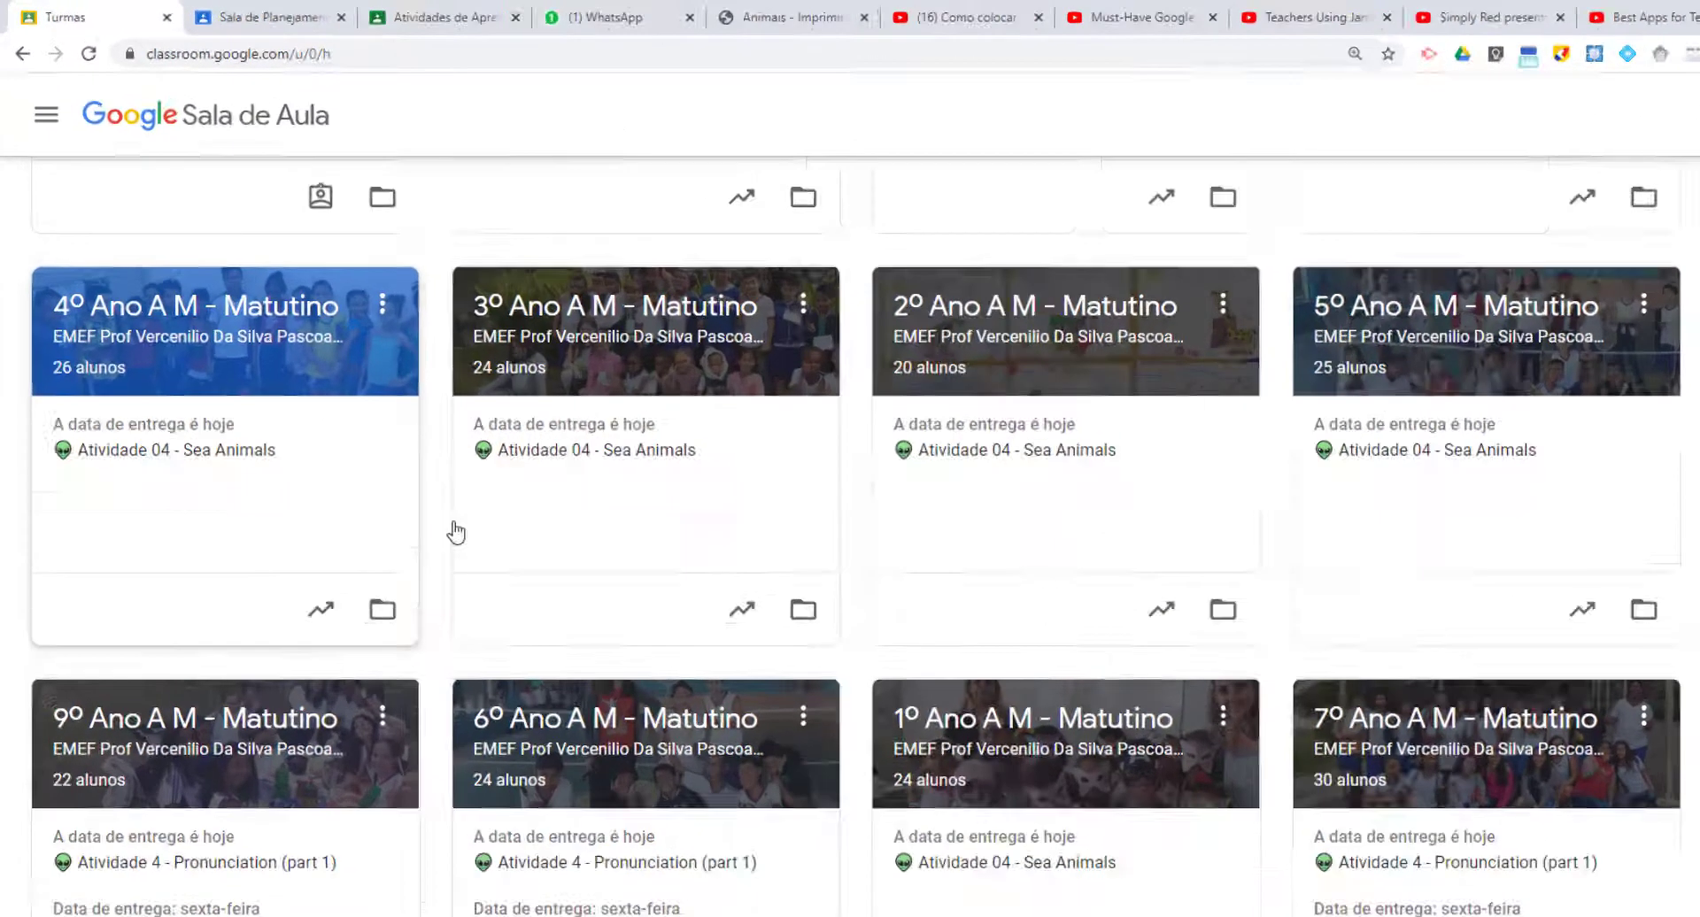
scroll(456, 531, up, 10)
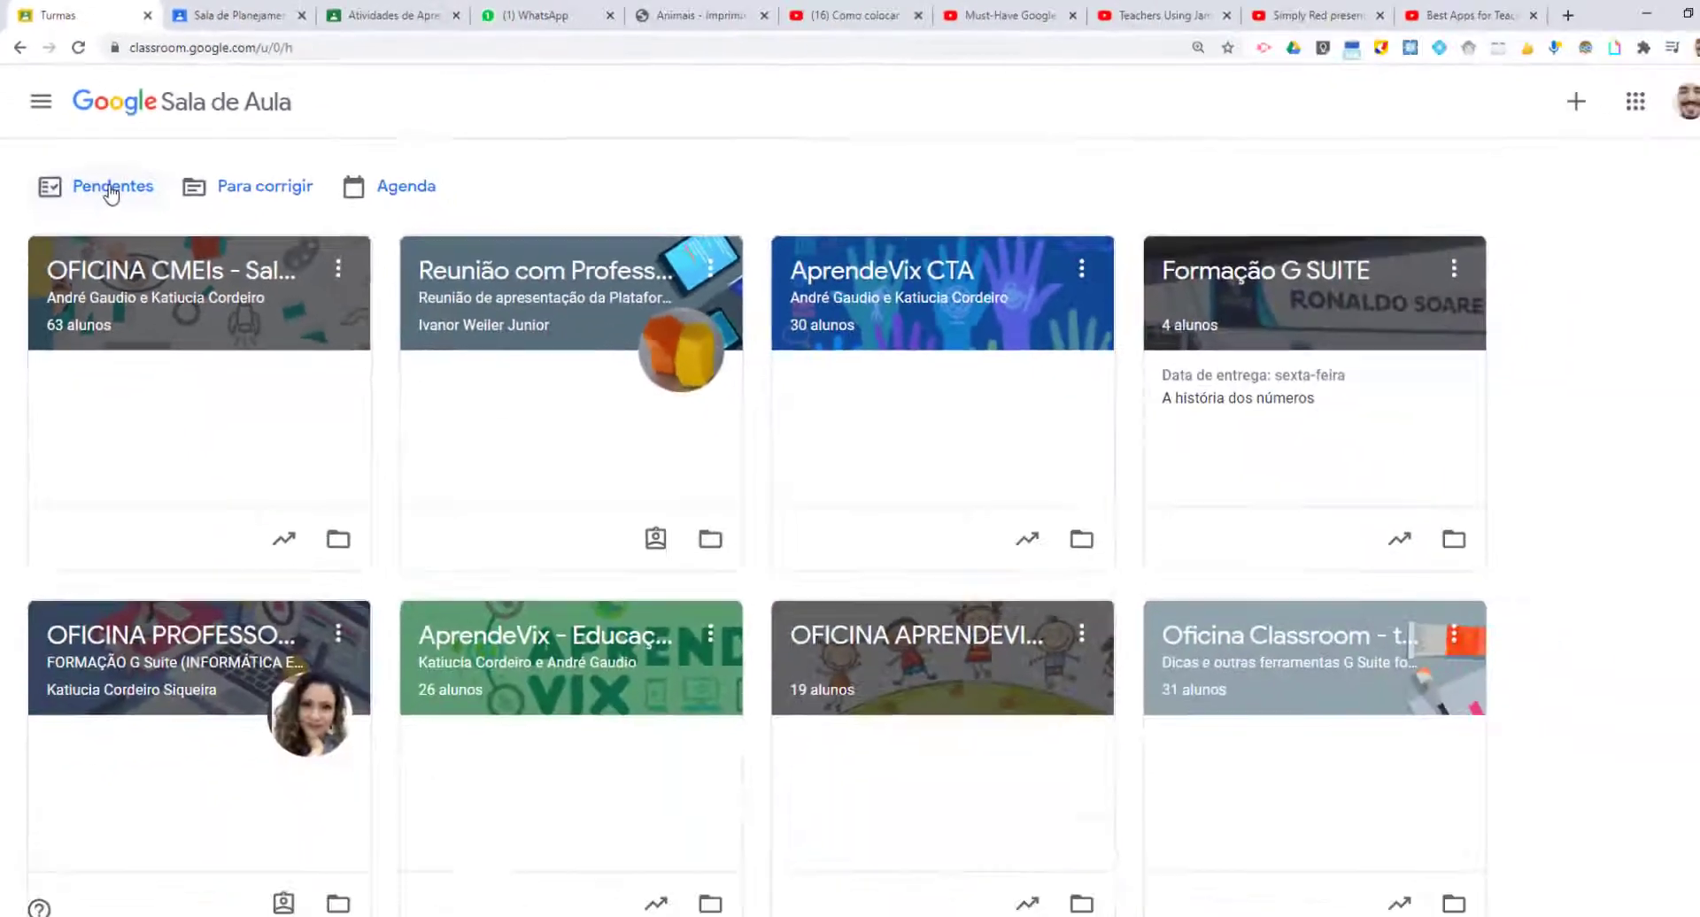
- Review the Pendentes page's Atribuído and Pendente lists, and return to the Turmas overview
click(219, 376)
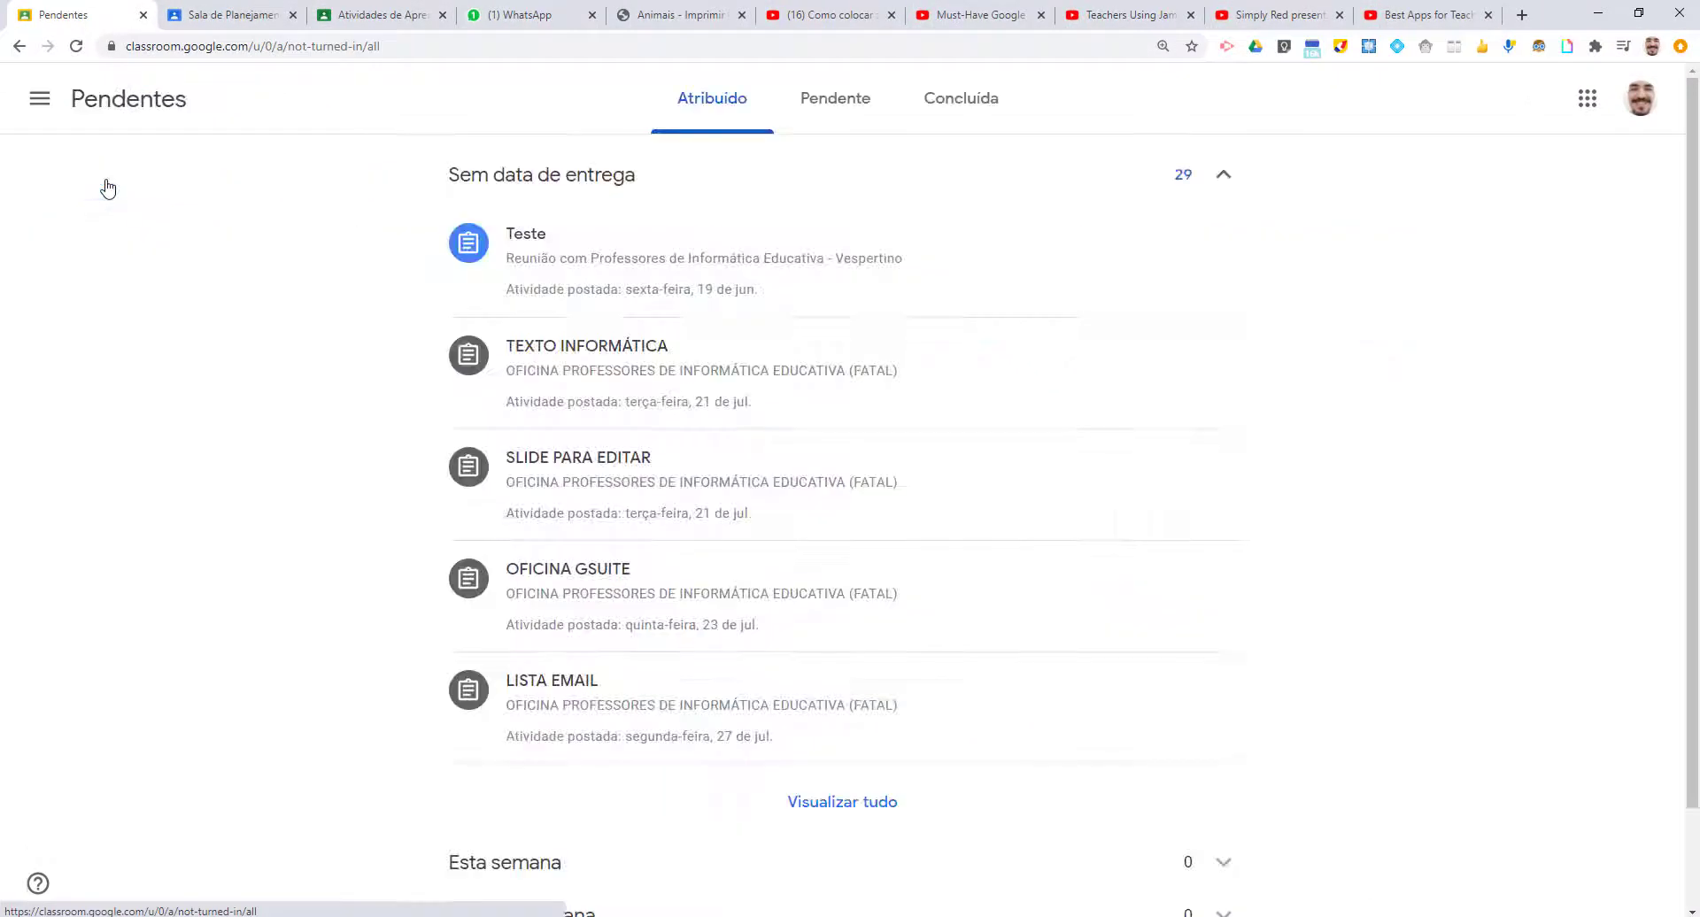
click(843, 104)
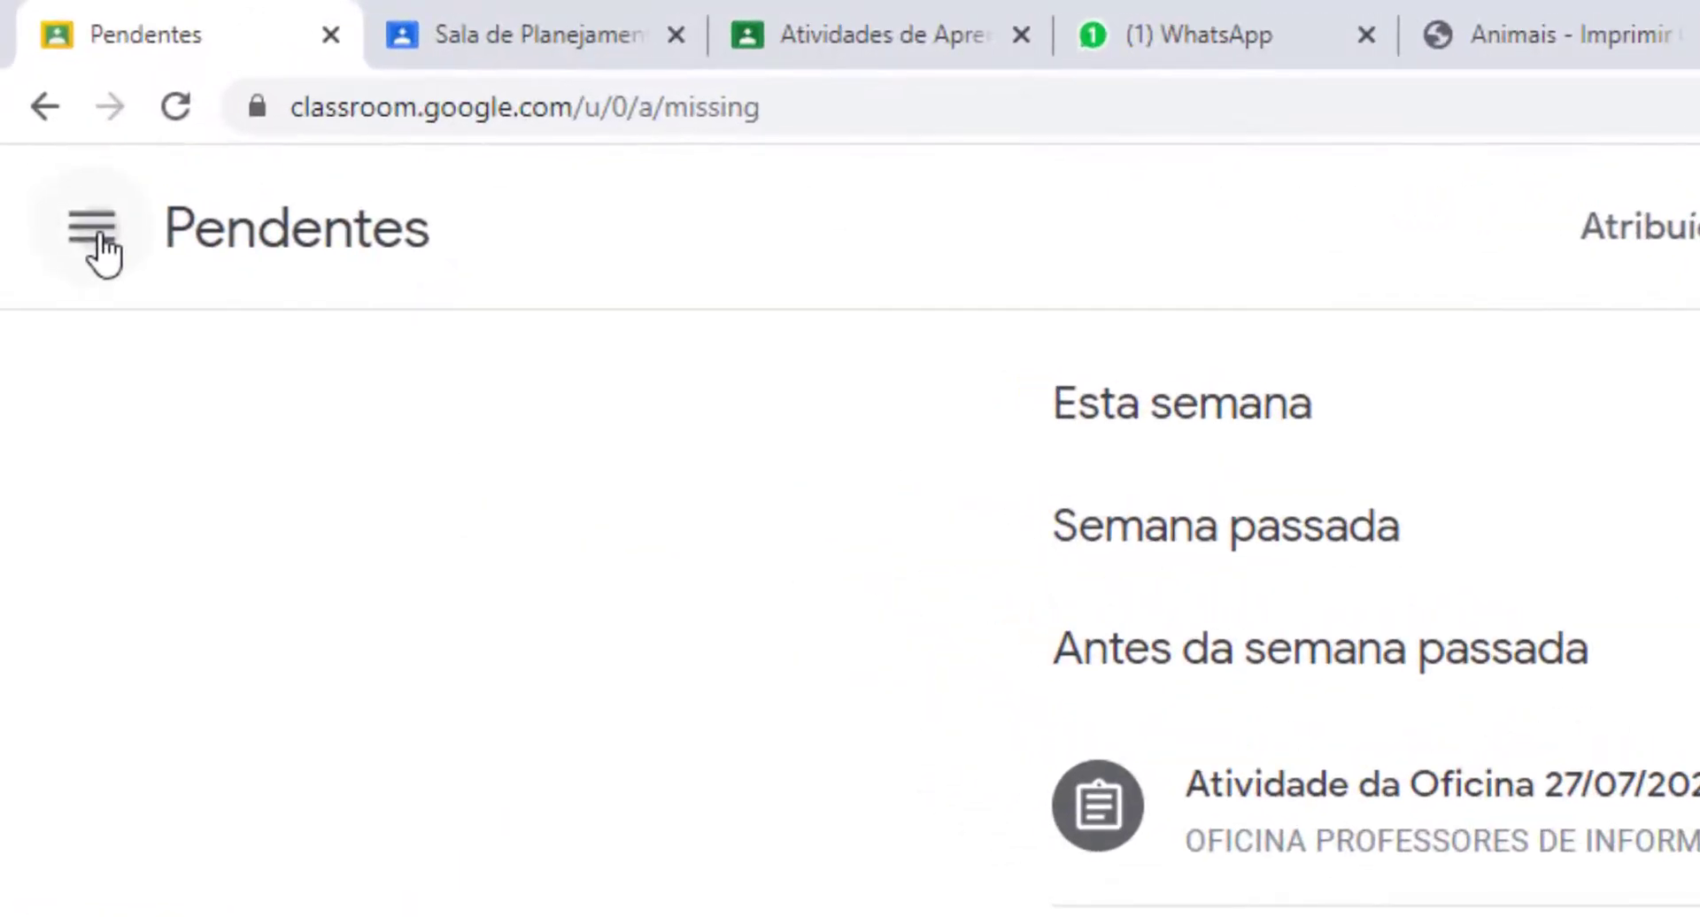
click(99, 252)
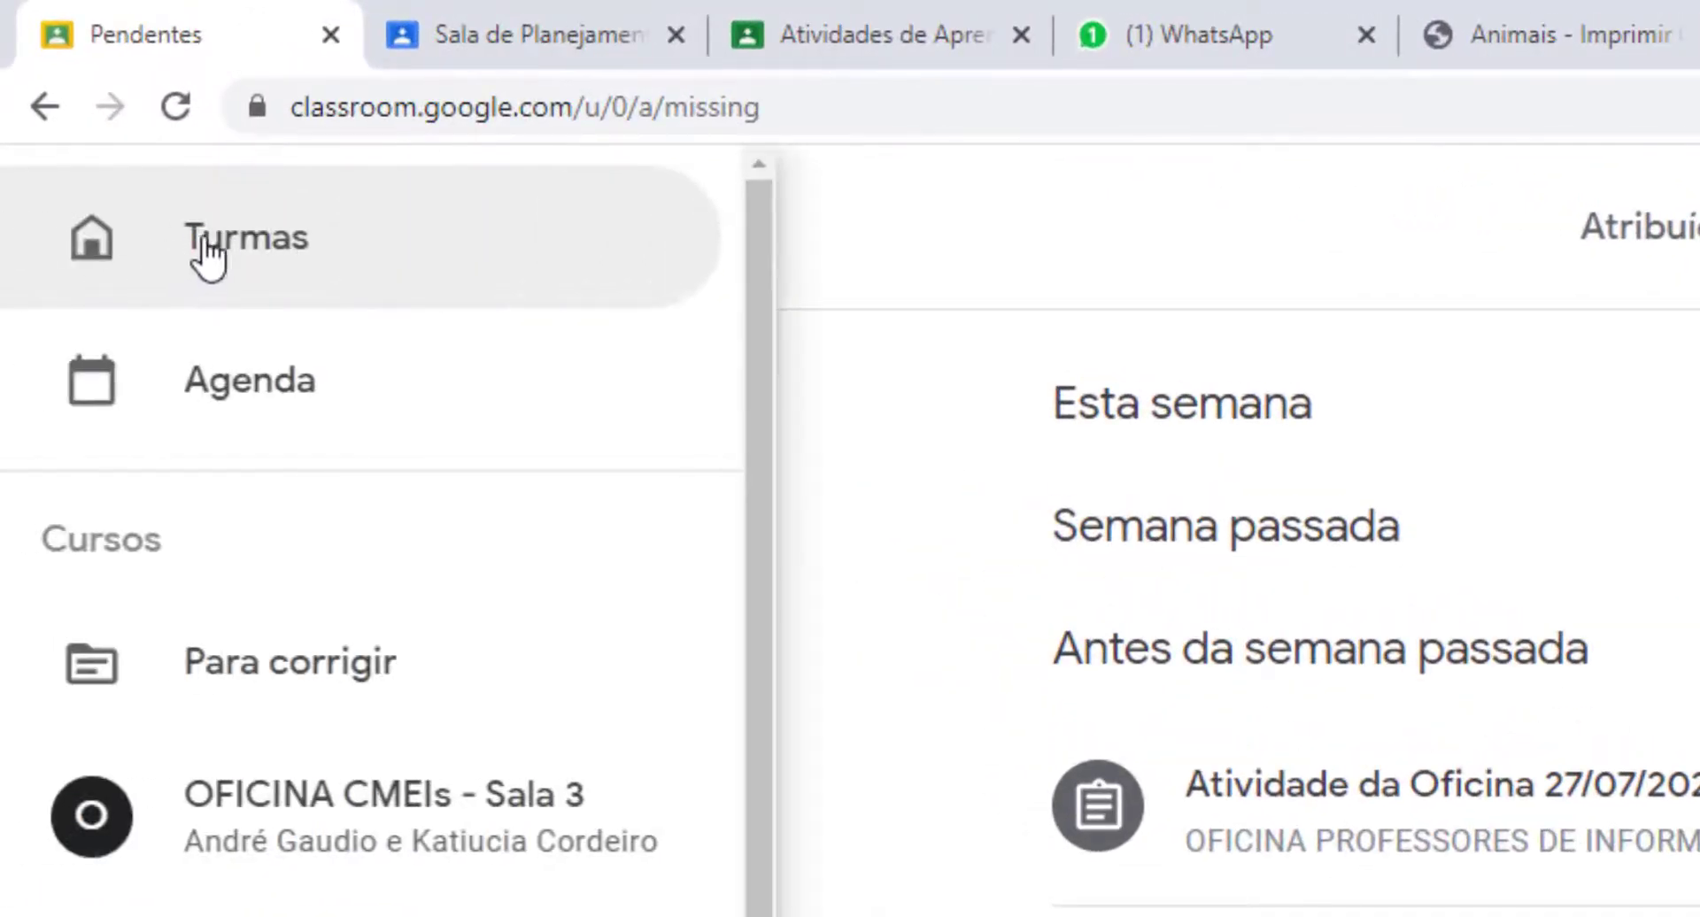
click(204, 253)
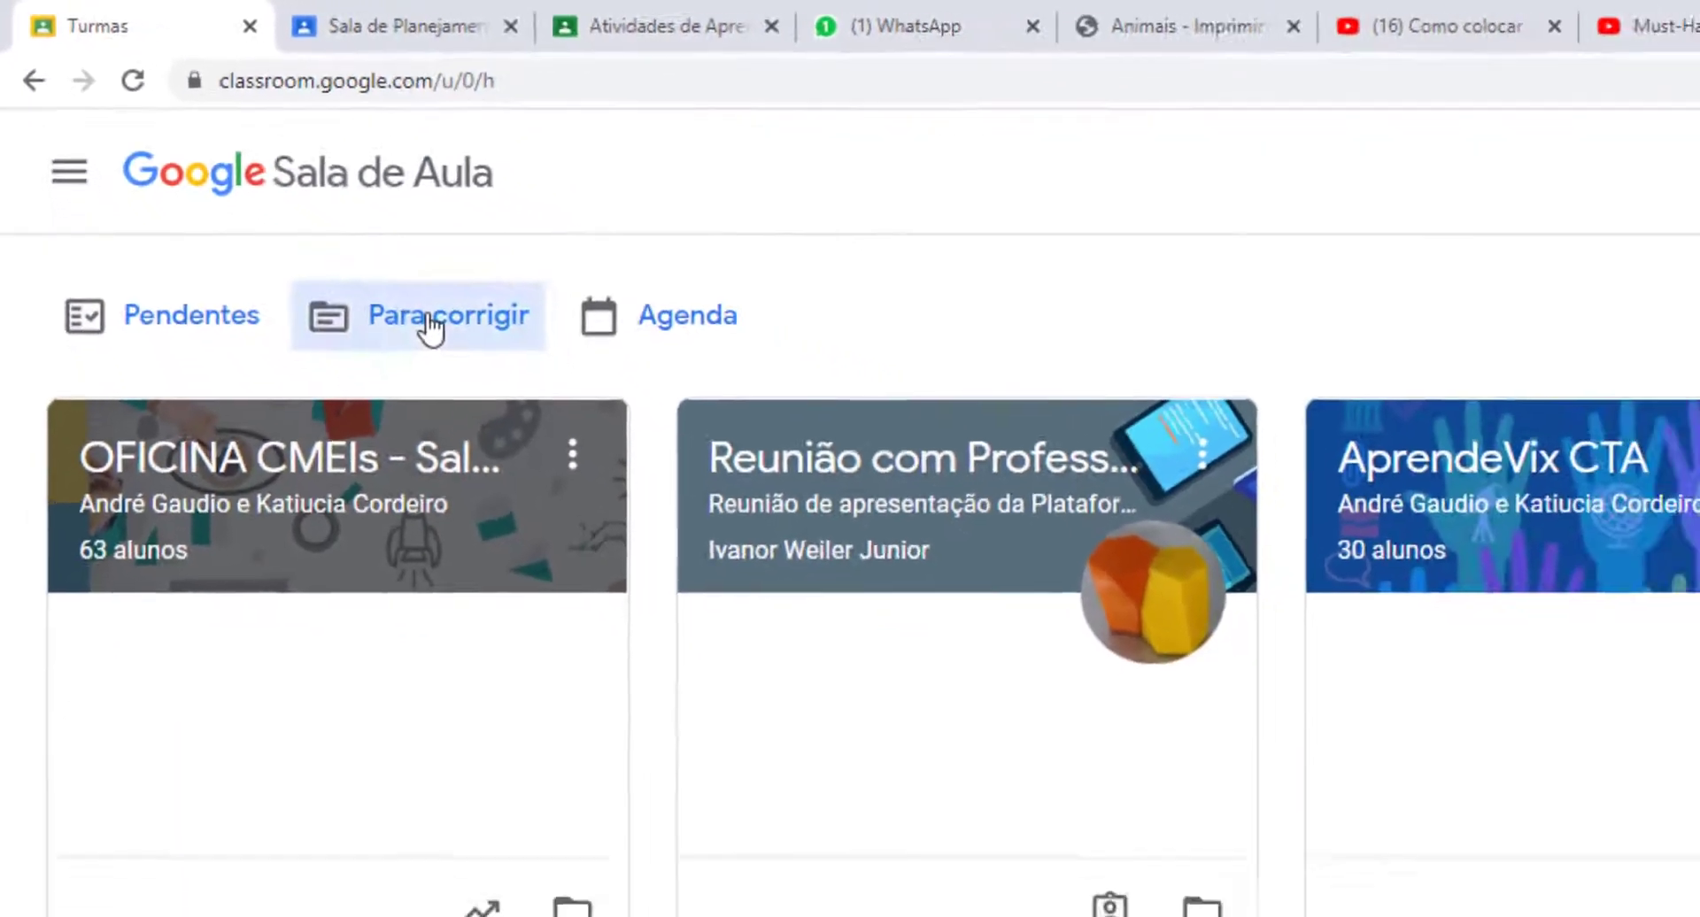
- Open Para corrigir, check the Corrigidas list, and filter the activities awaiting grading to 2º Ano A M - Matutino
click(525, 416)
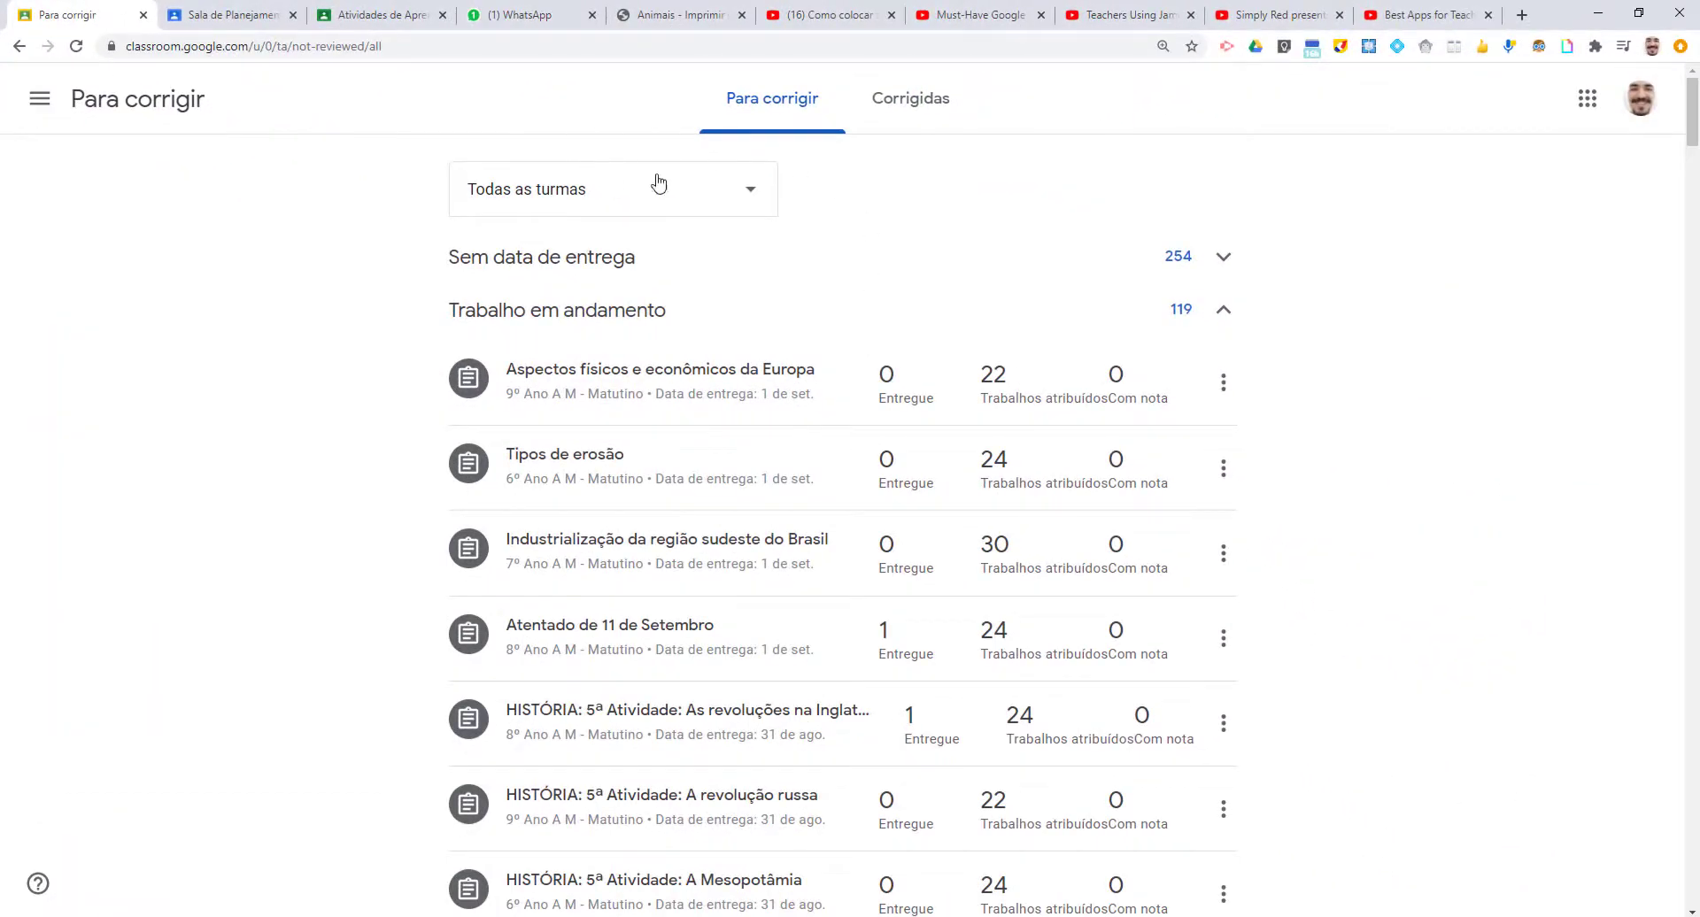
click(911, 96)
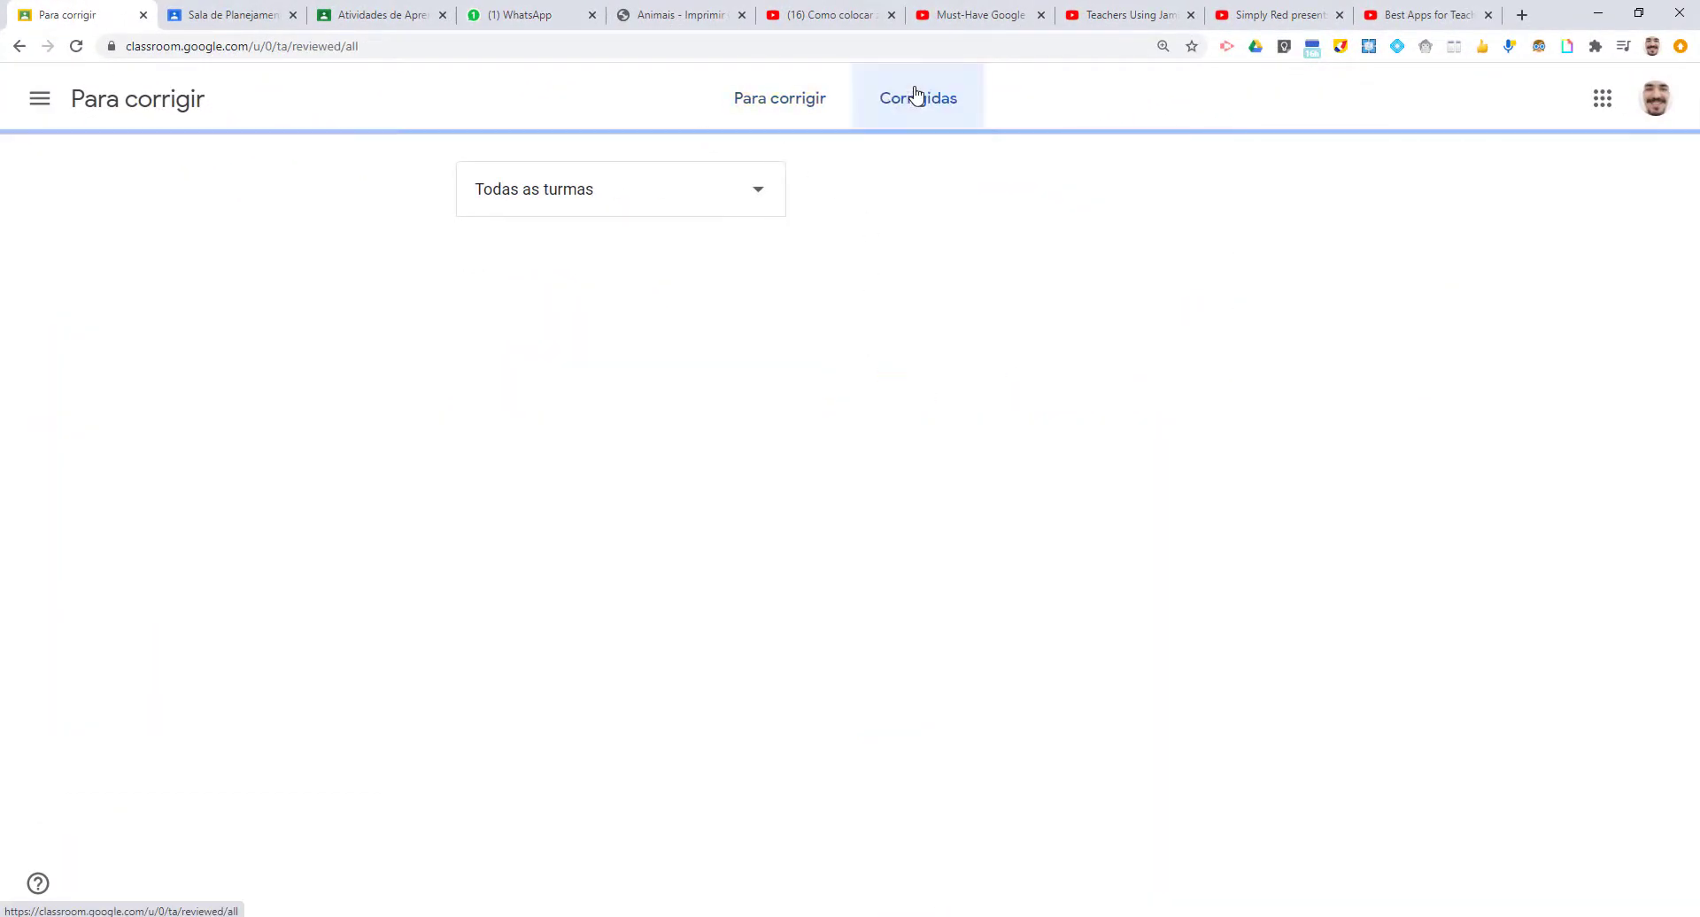
click(775, 103)
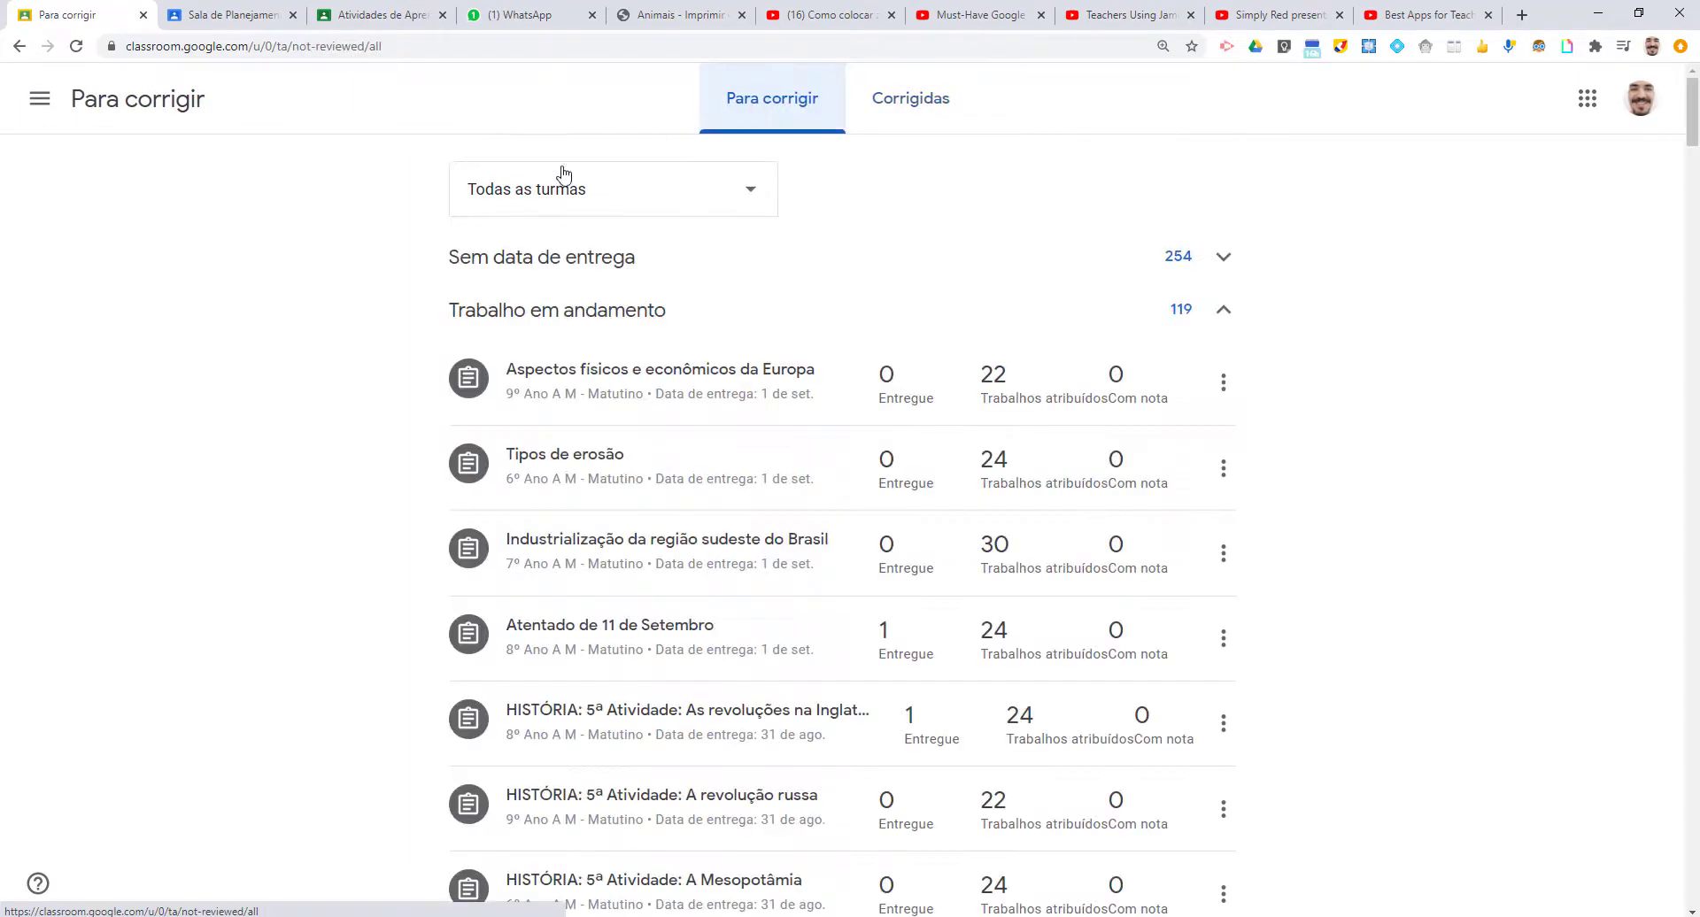
click(753, 189)
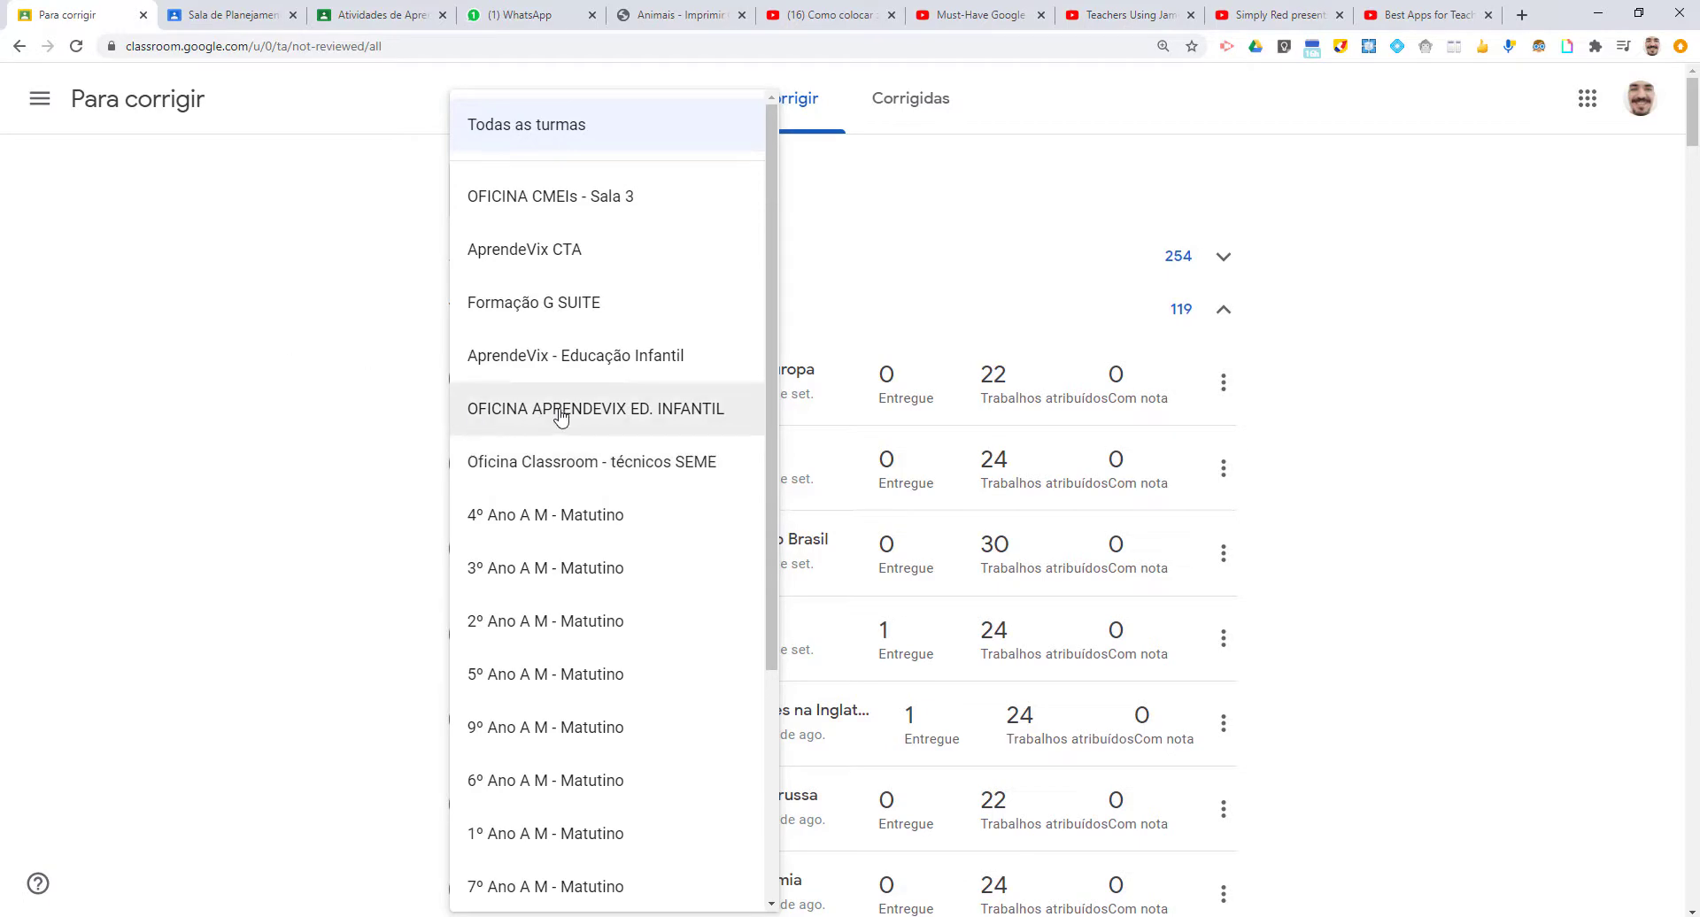
click(535, 625)
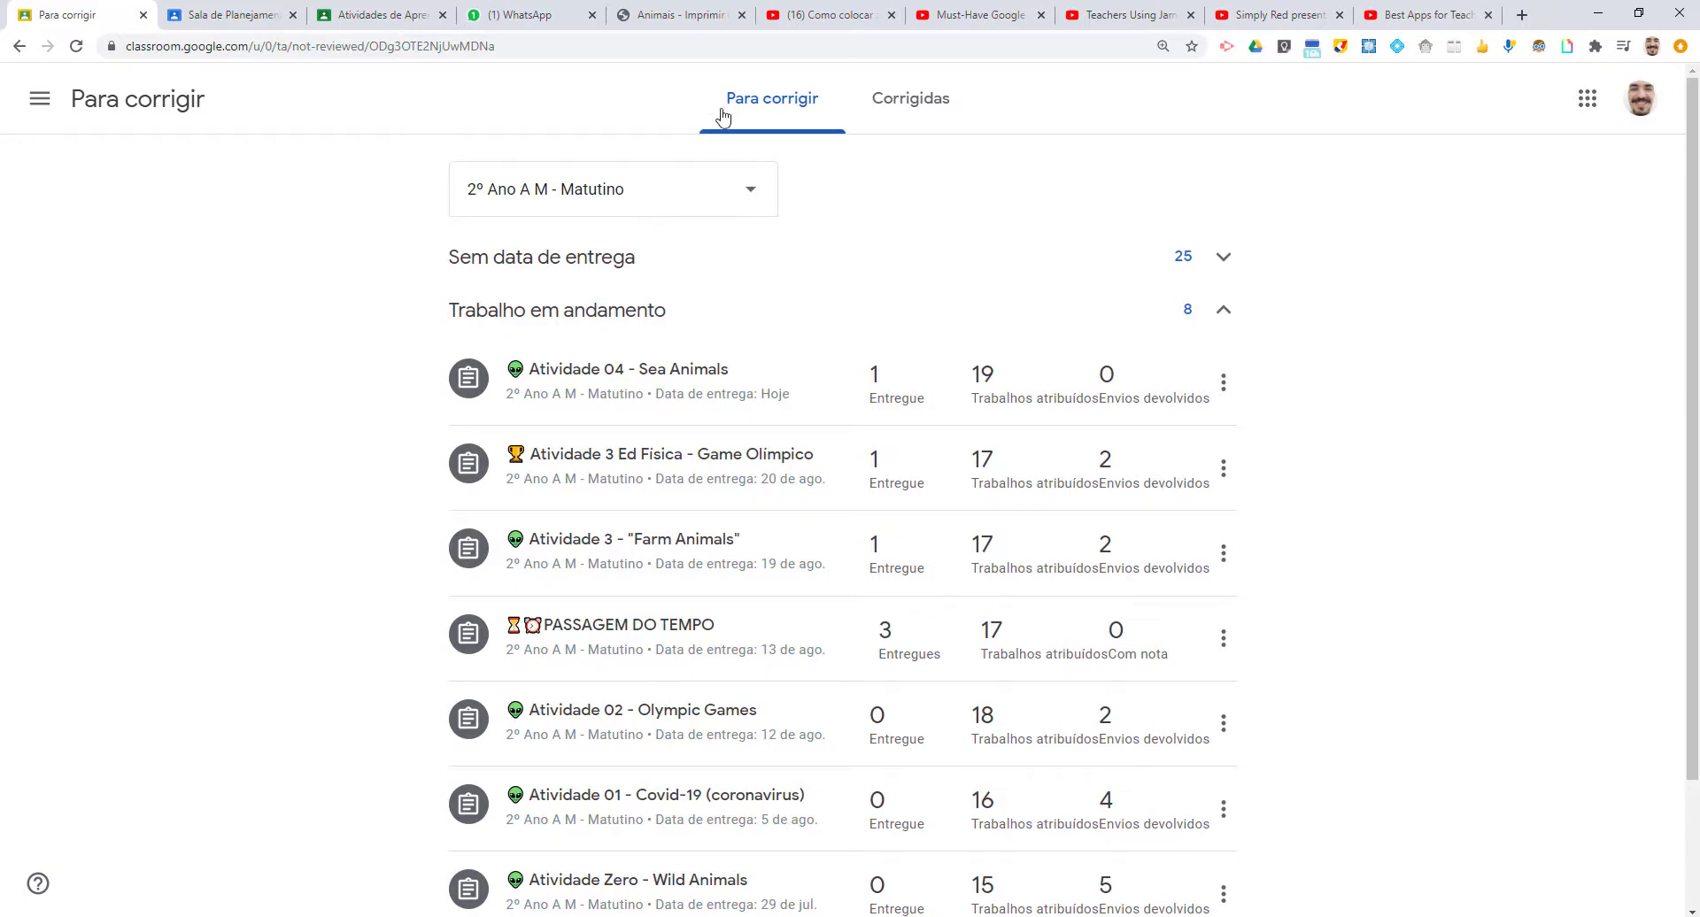
- Return to the Turmas overview, open the weekly Agenda of all classes, and look through the classes available in its filter
click(39, 98)
click(125, 116)
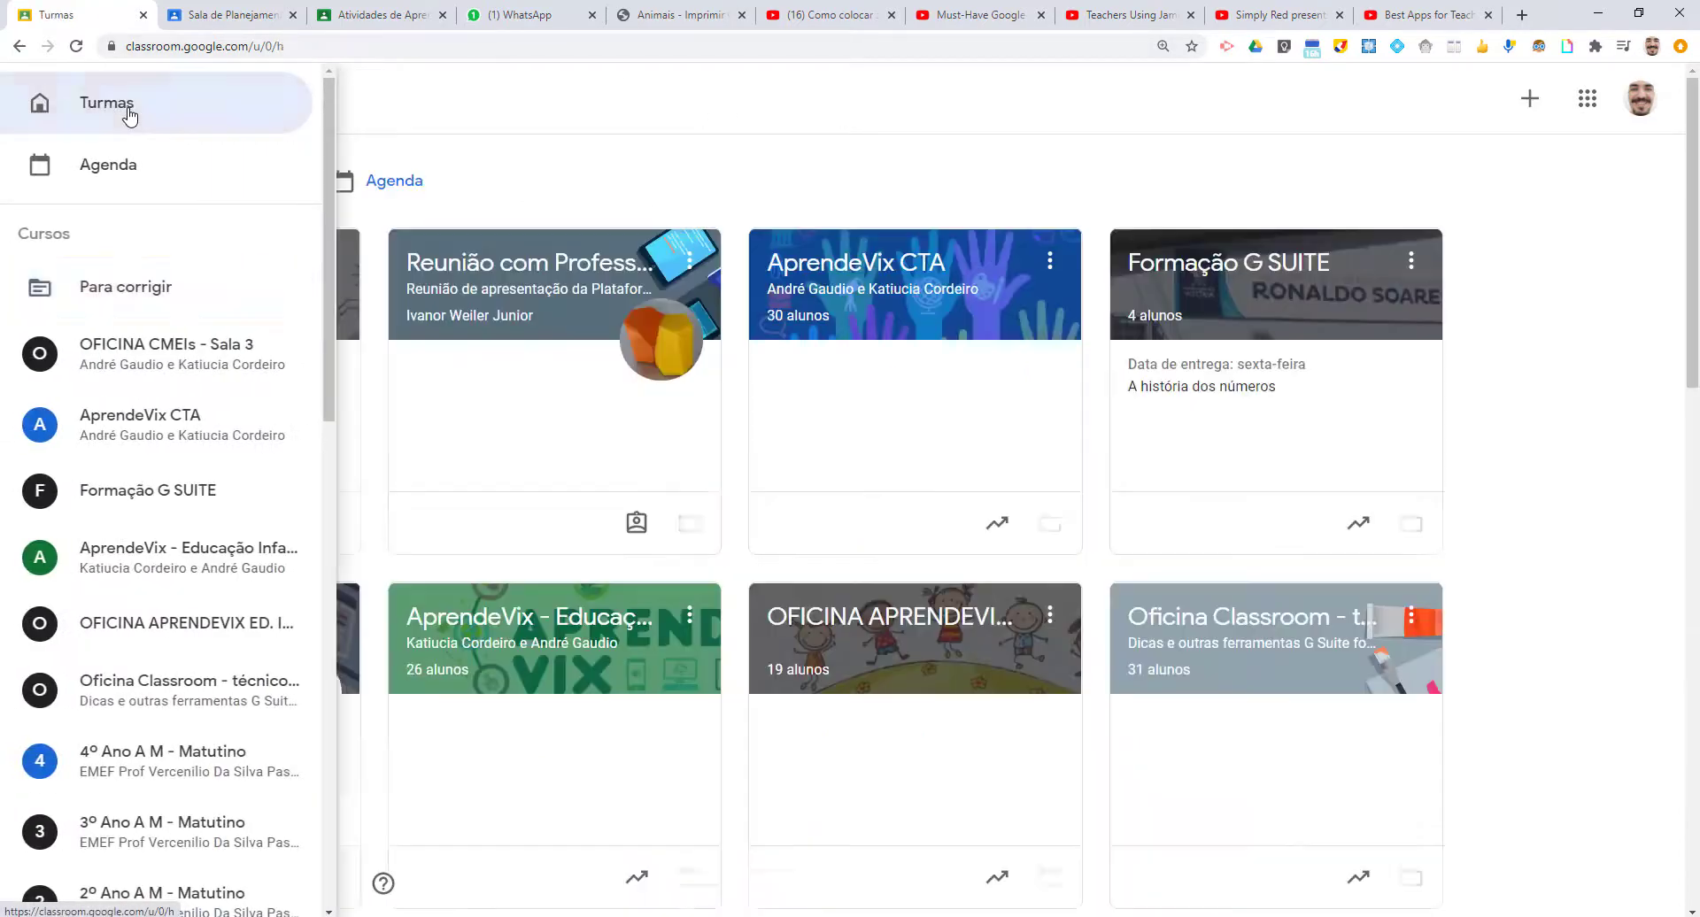
click(395, 181)
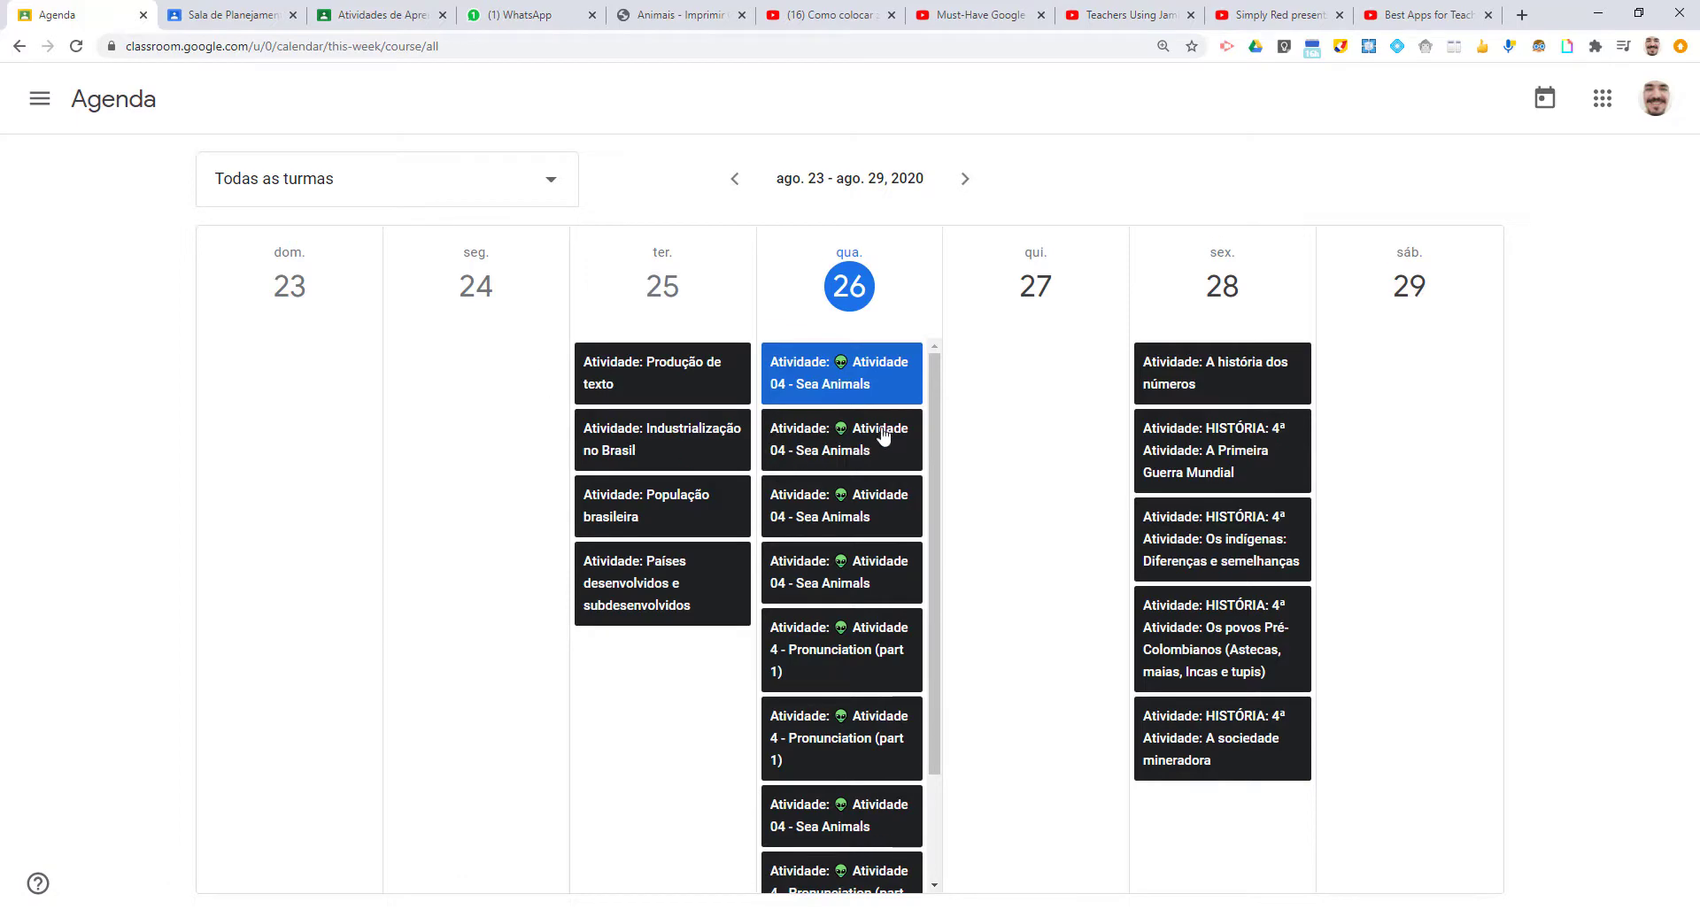
click(542, 181)
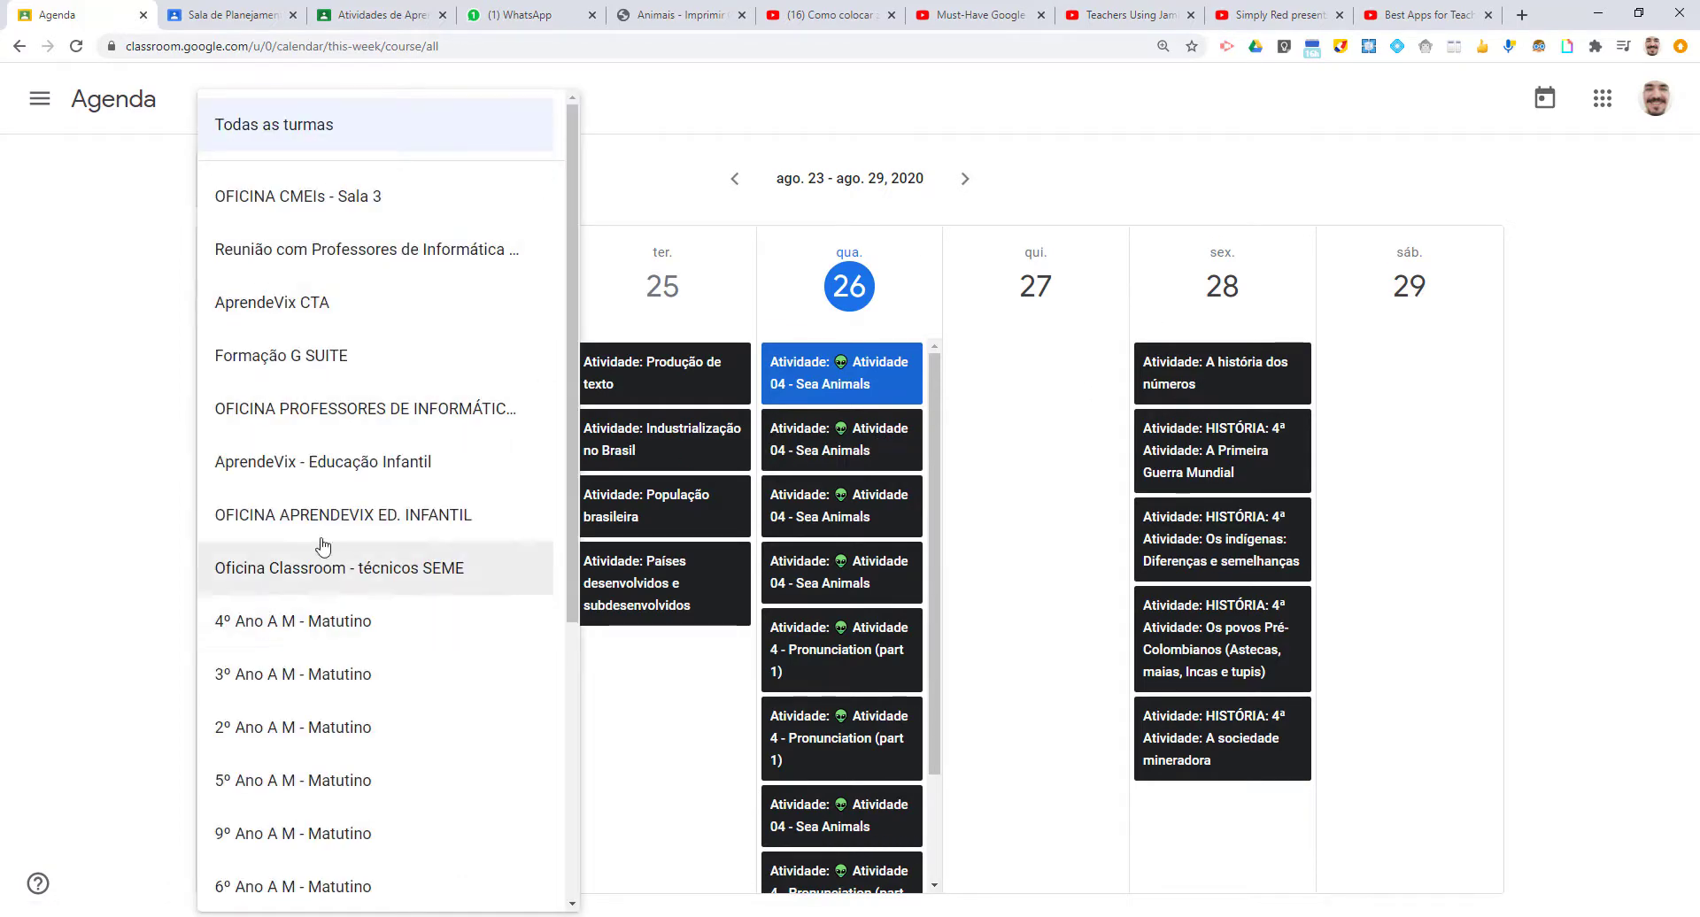
click(101, 380)
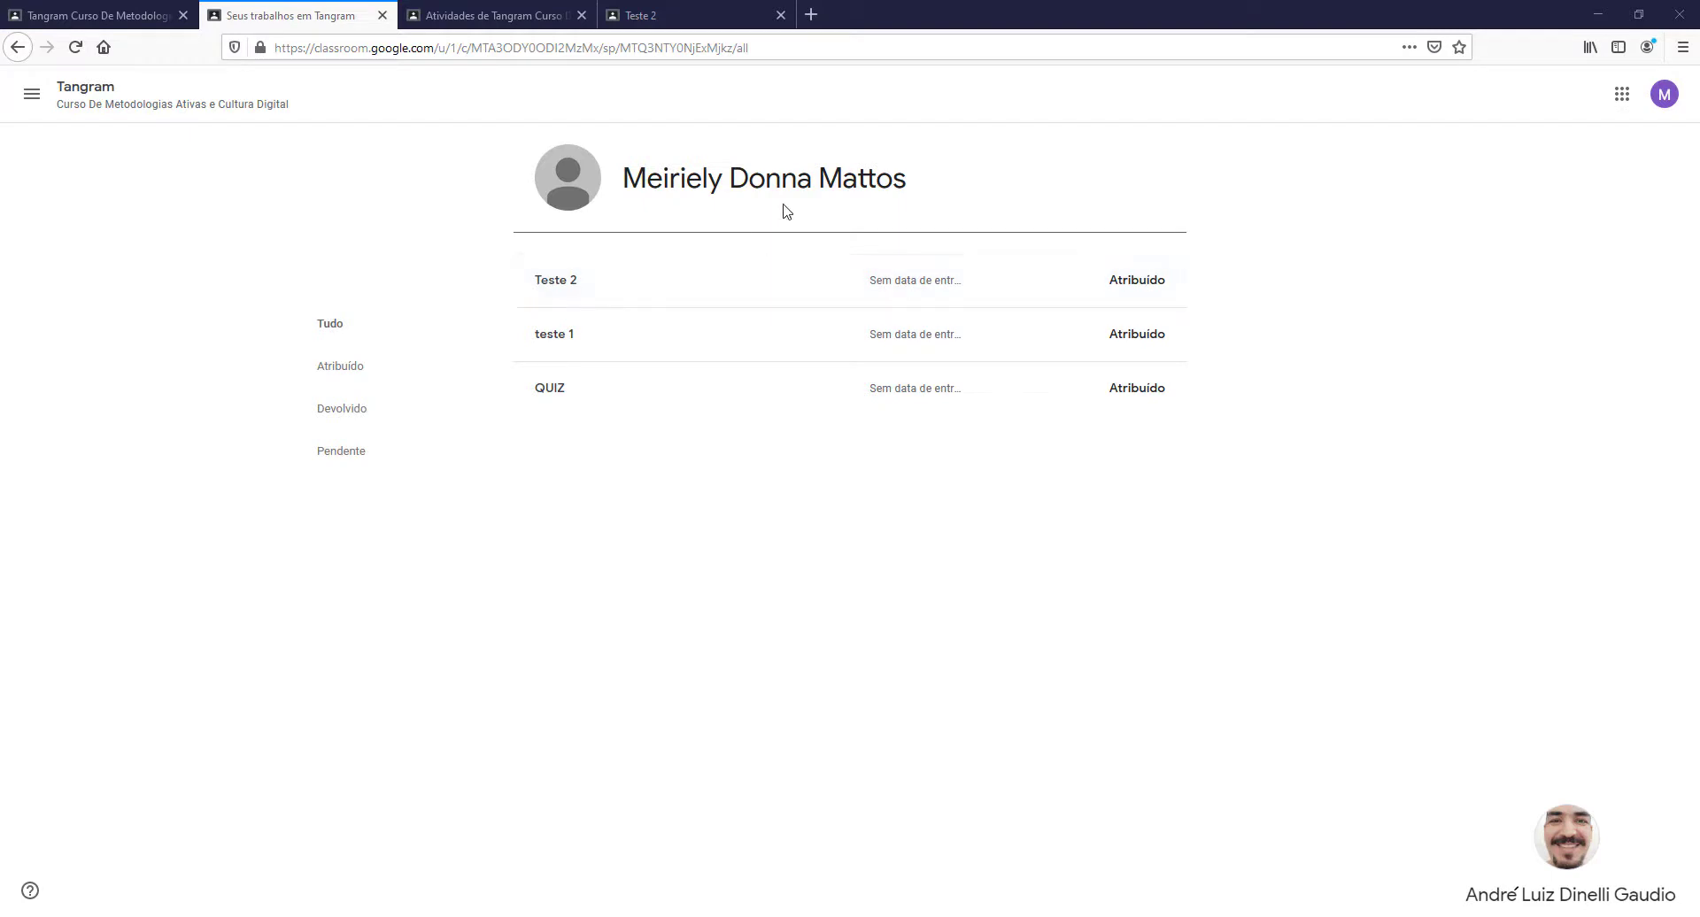
- Switch to the Teste 2 activity open for editing and check the text options offered for its title
click(500, 15)
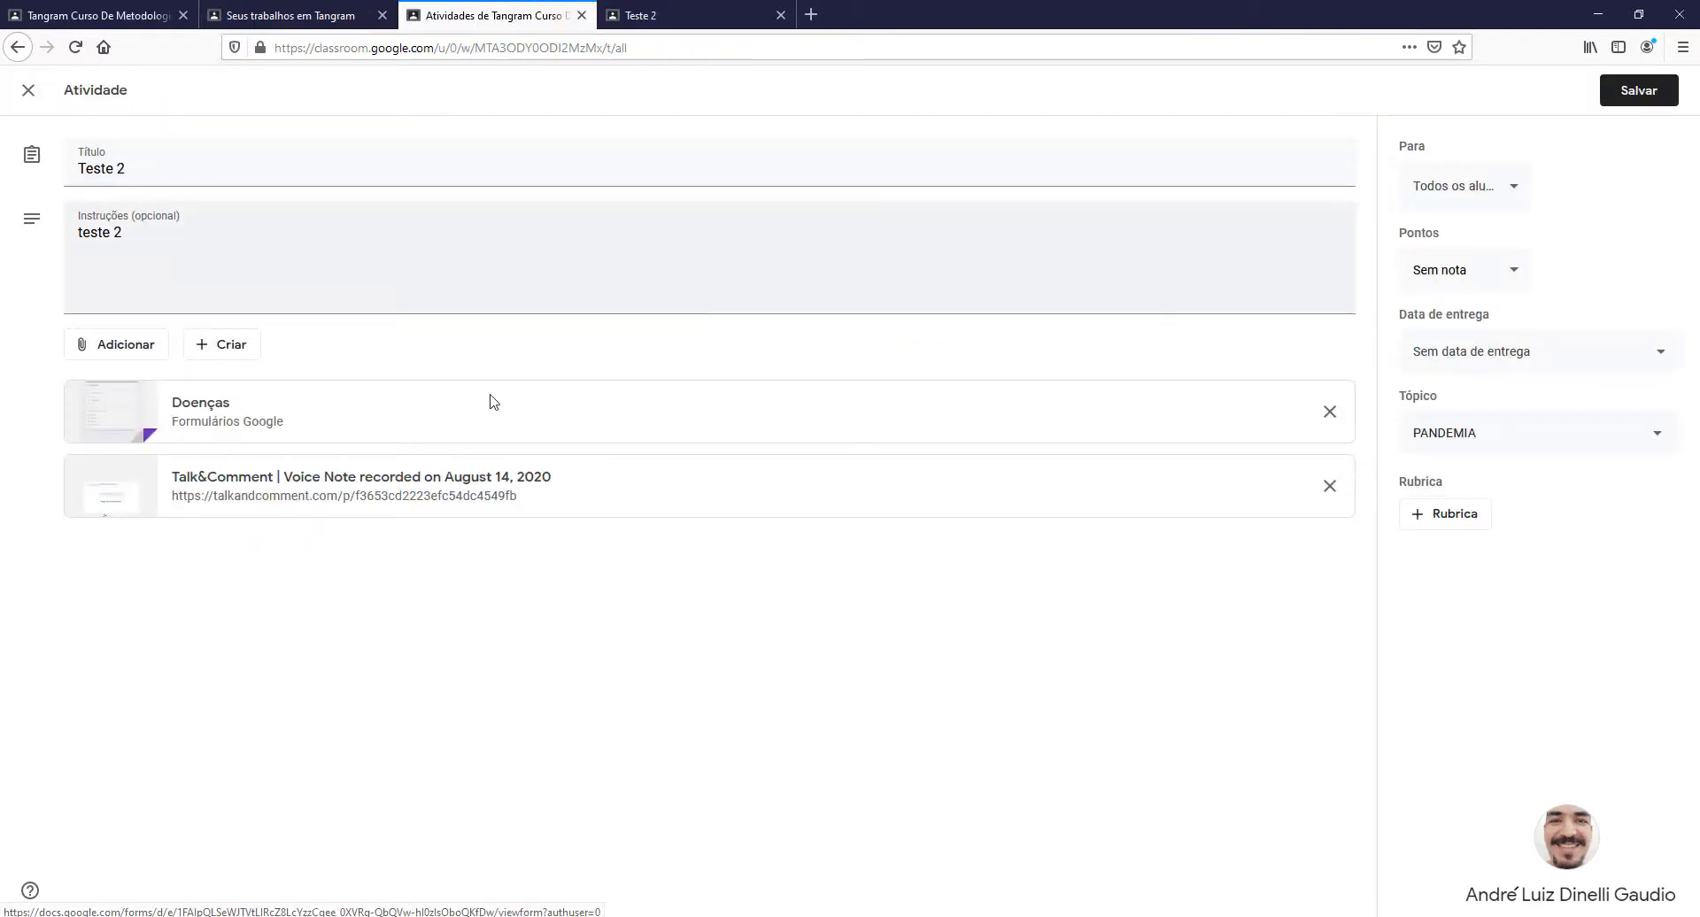
right_click(173, 167)
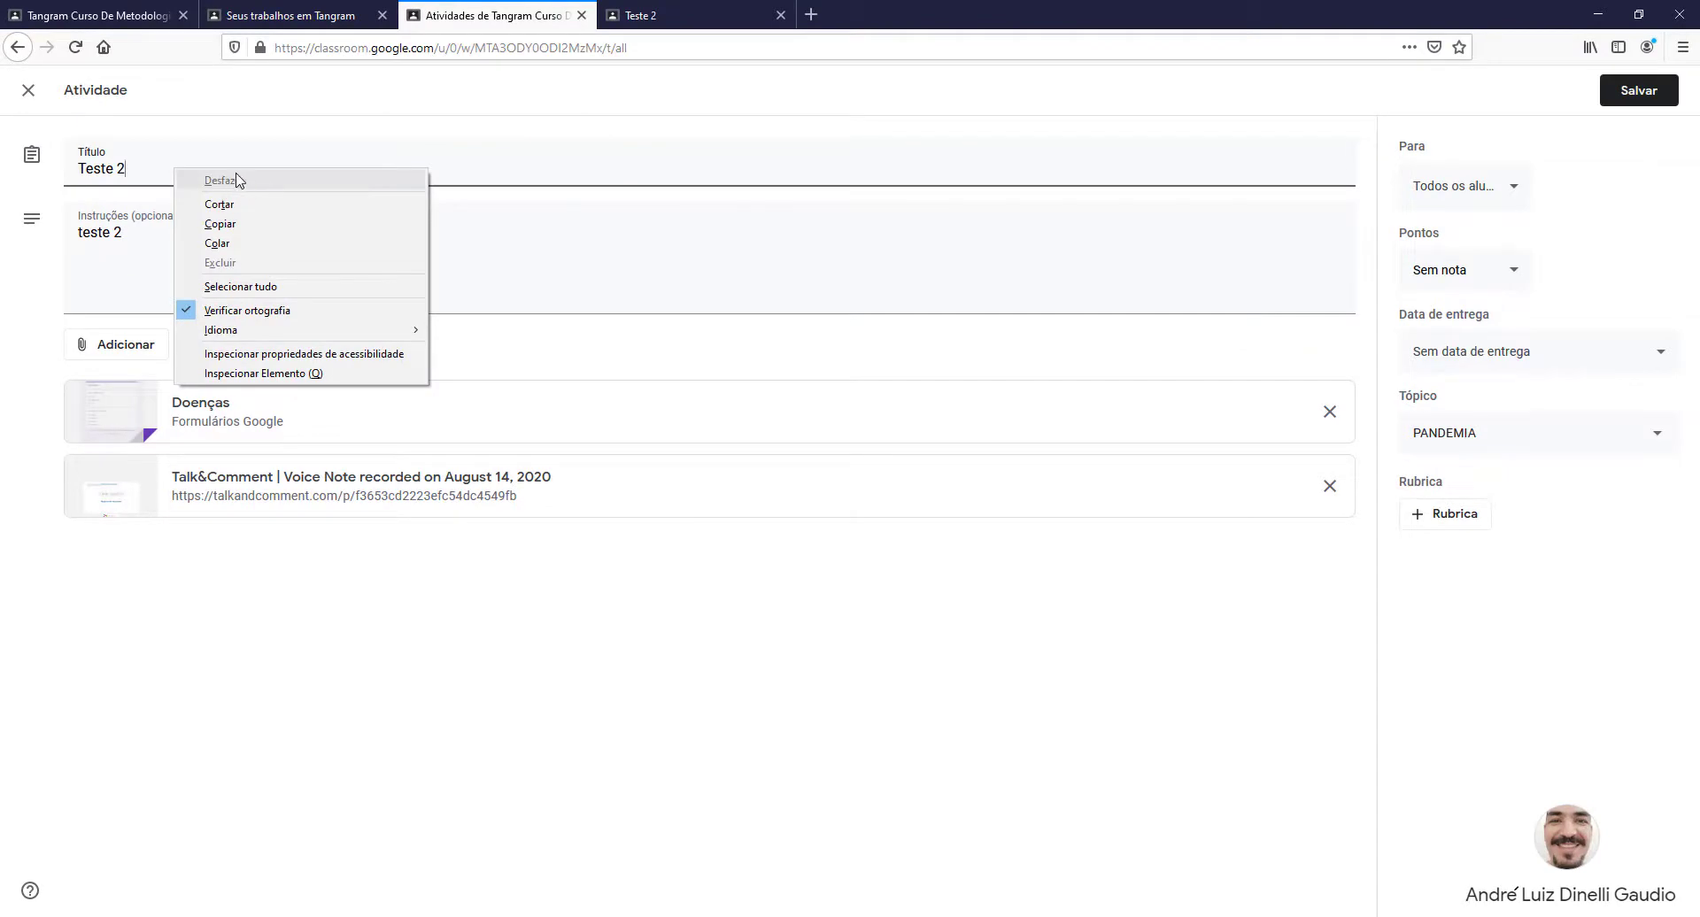
click(399, 160)
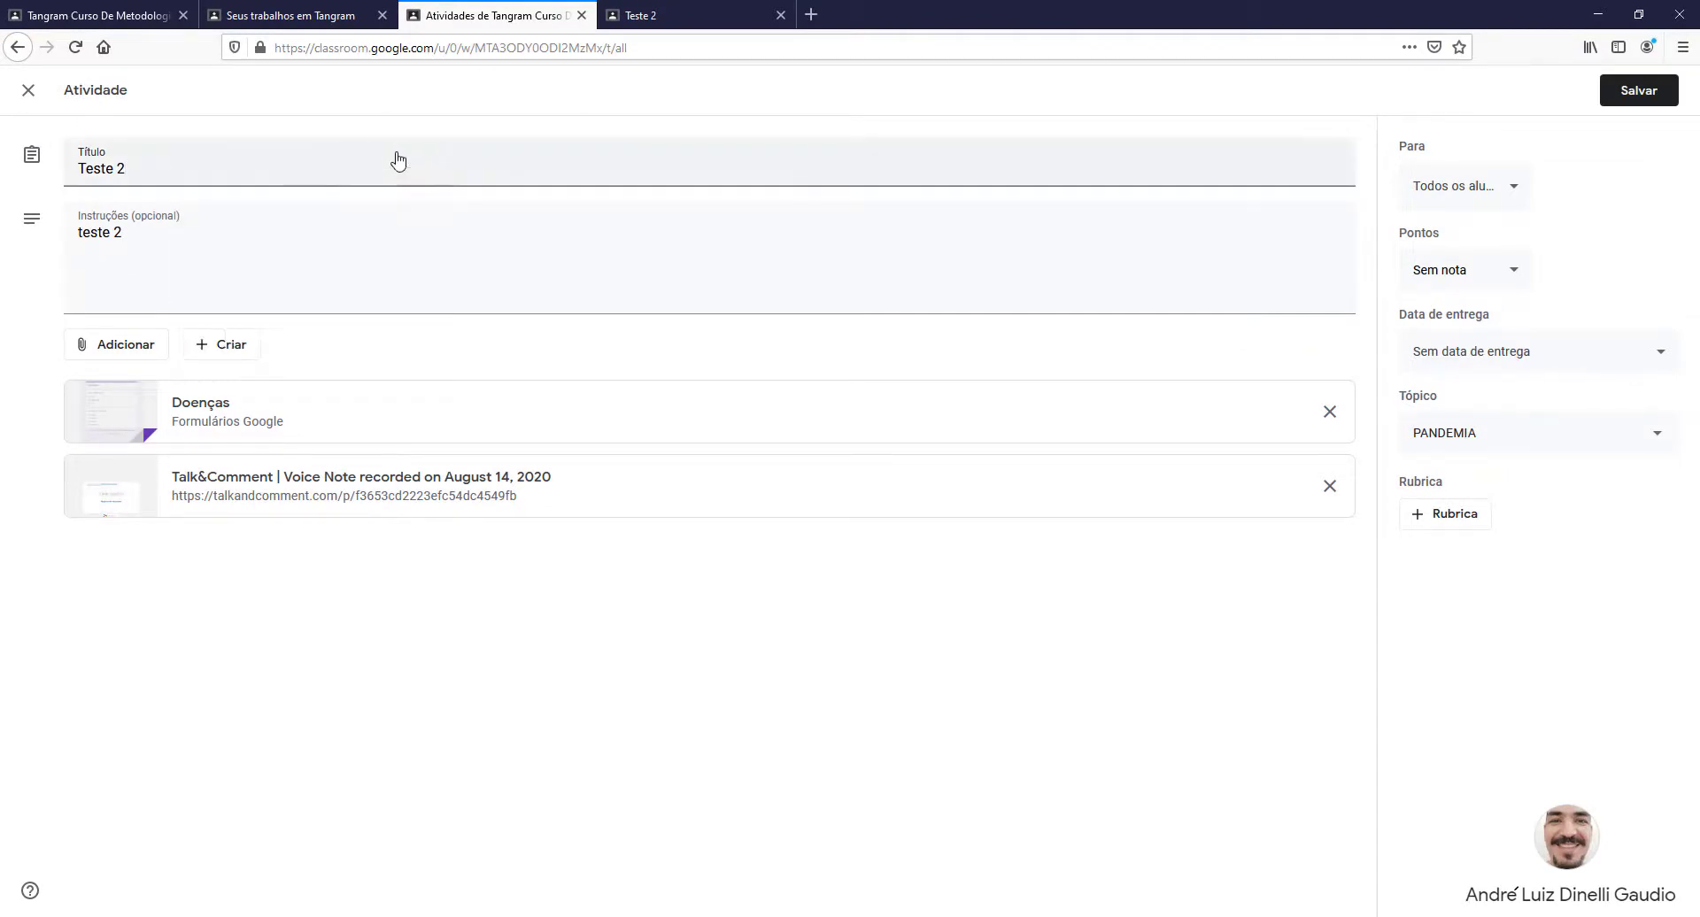
- Append framed picture, palette, ticket, reminder ribbon, circus tent, goggles and yarn emojis to the title Teste 2 using the Windows emoji picker
click(154, 170)
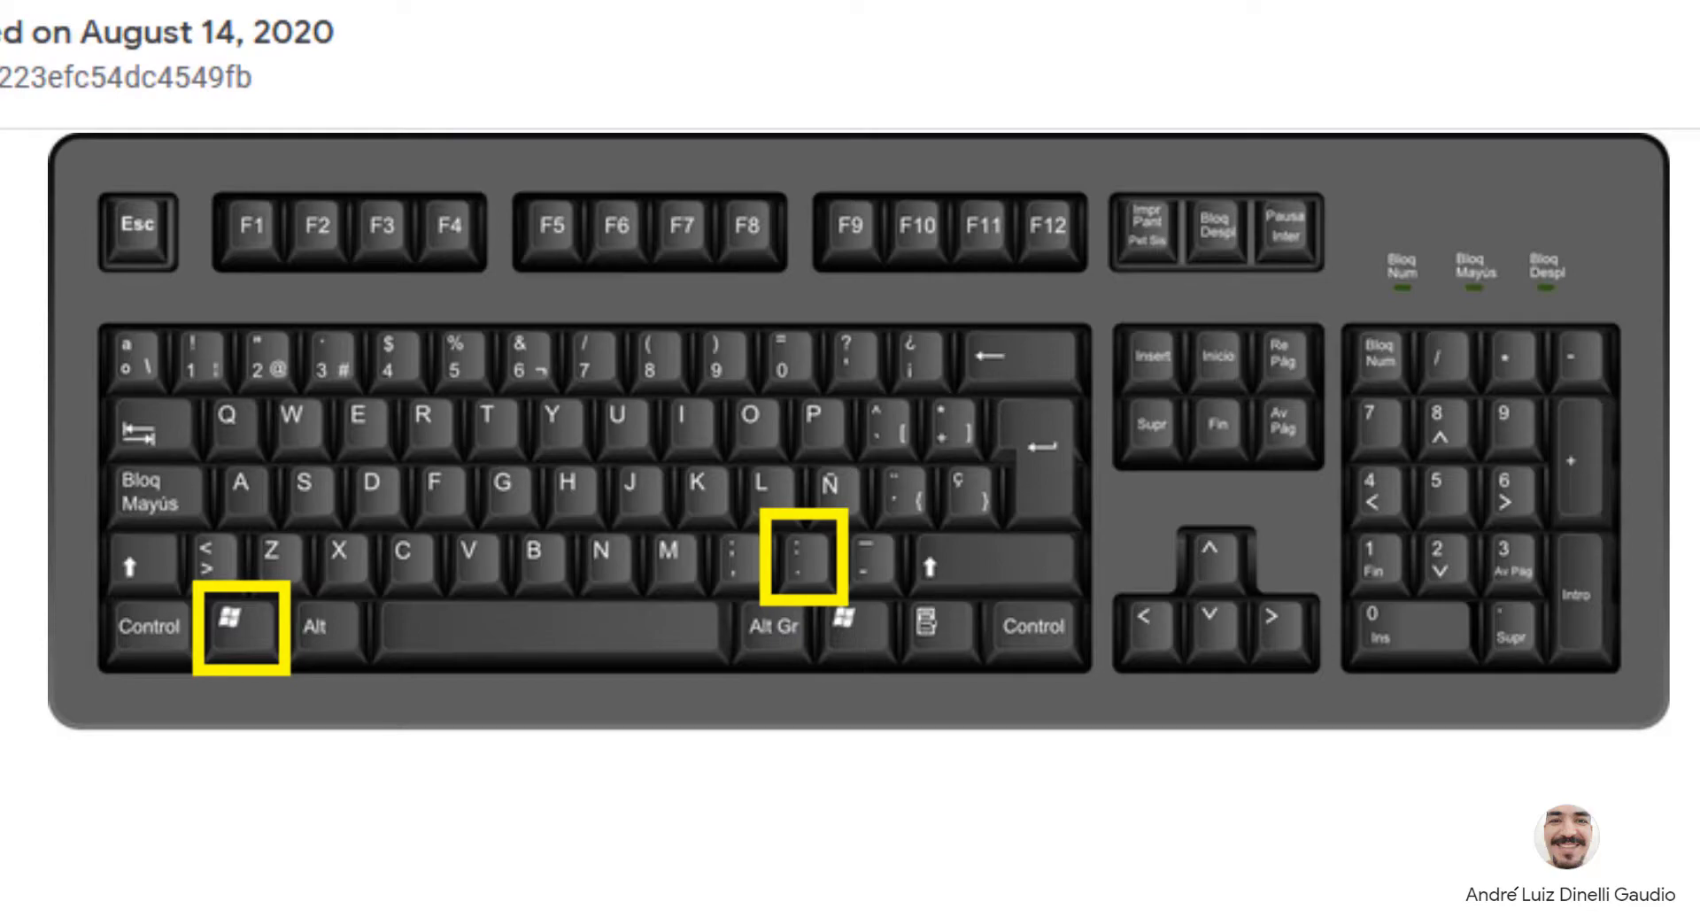
key(super+period)
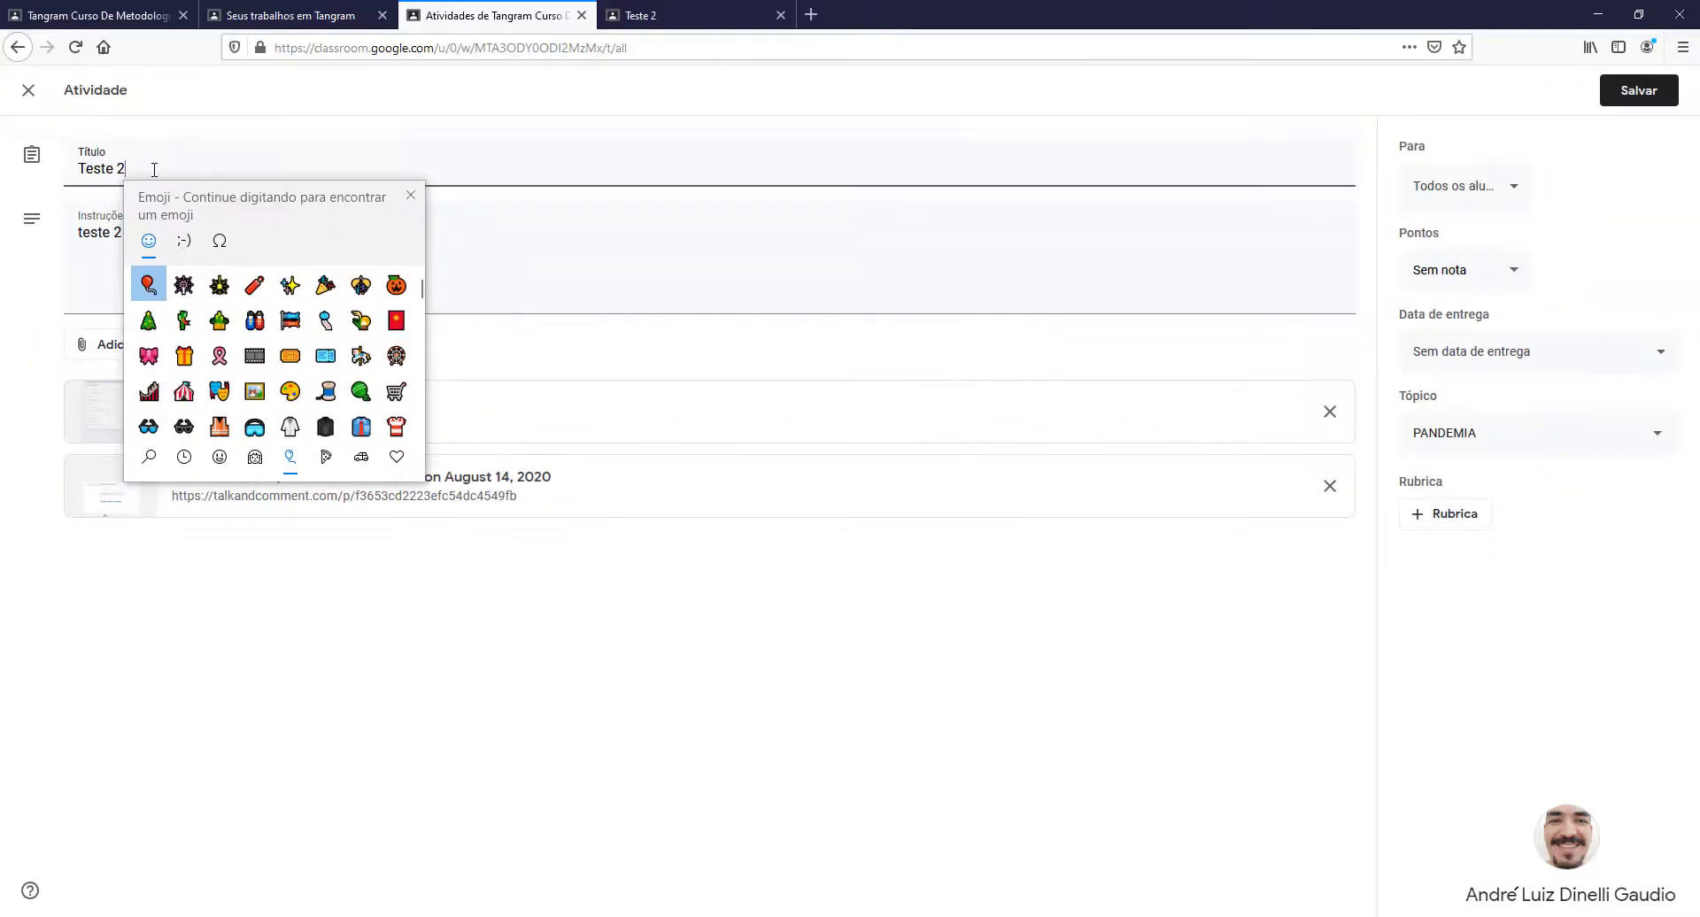
scroll(257, 342, down, 1)
click(257, 342)
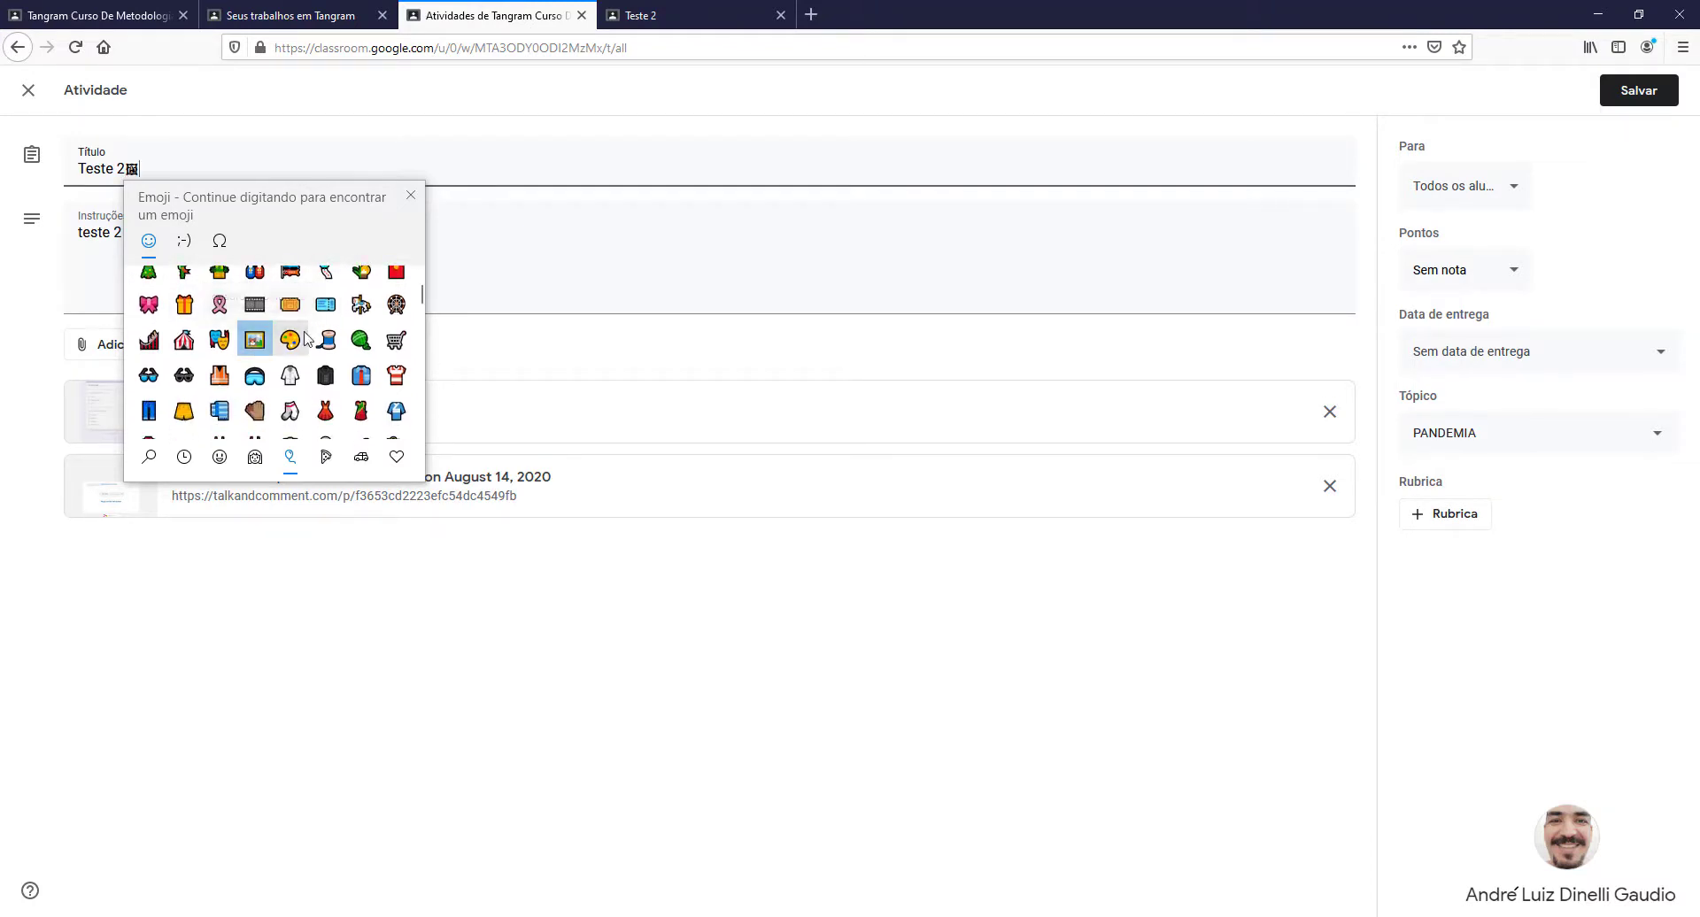
click(289, 340)
click(325, 305)
click(219, 304)
click(183, 340)
click(254, 375)
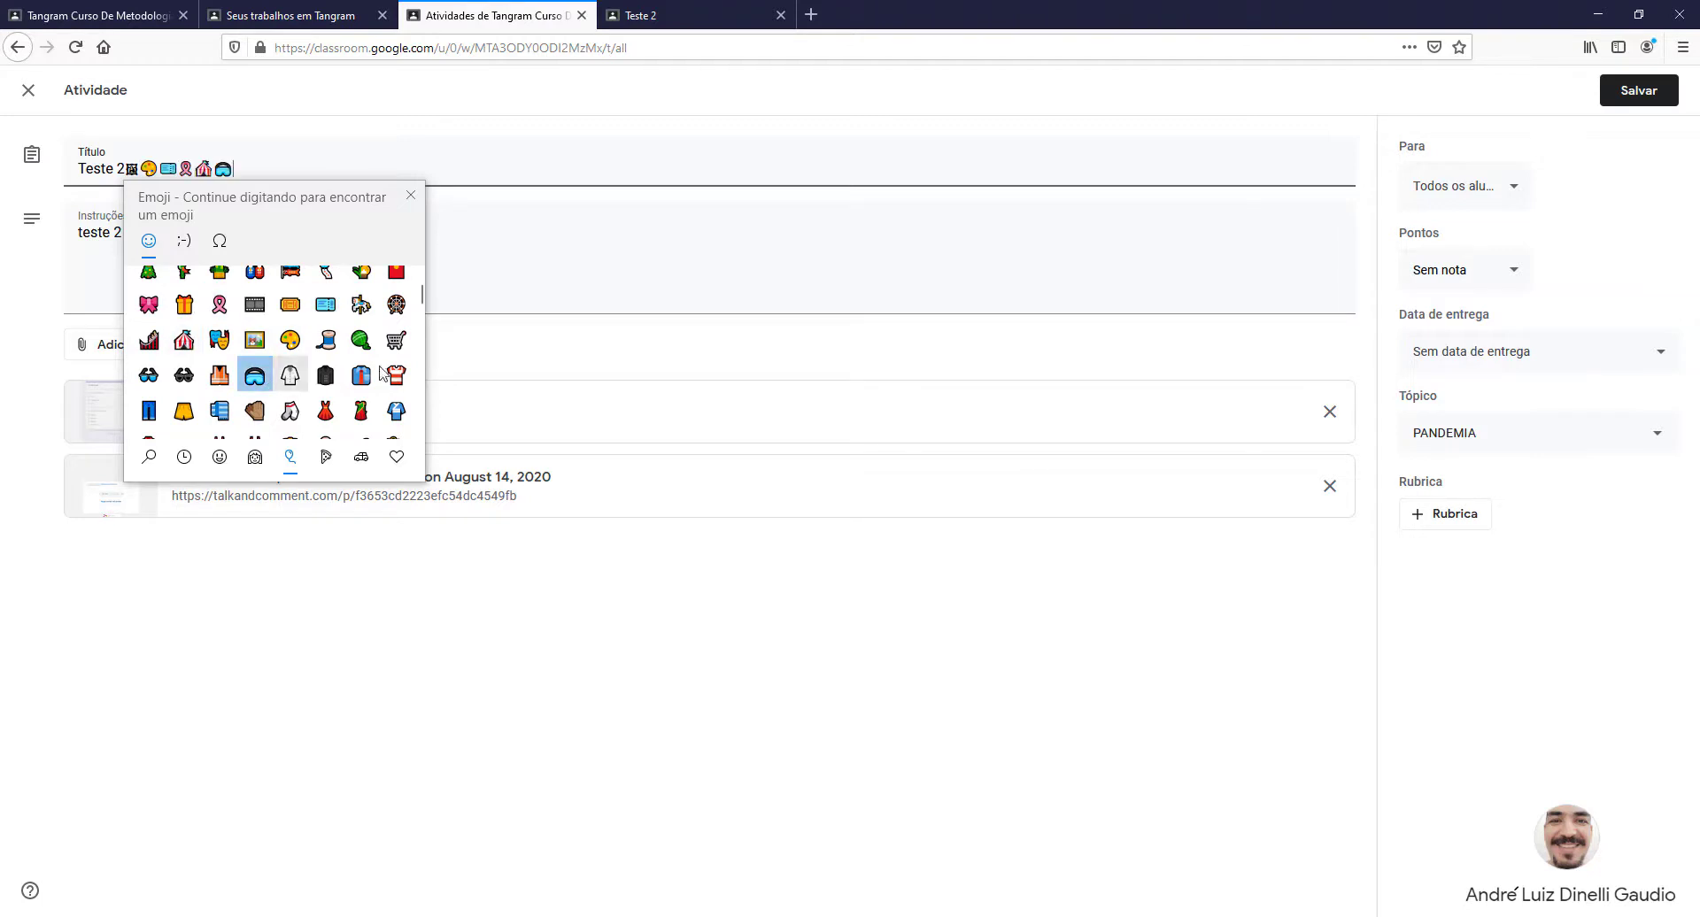
click(360, 340)
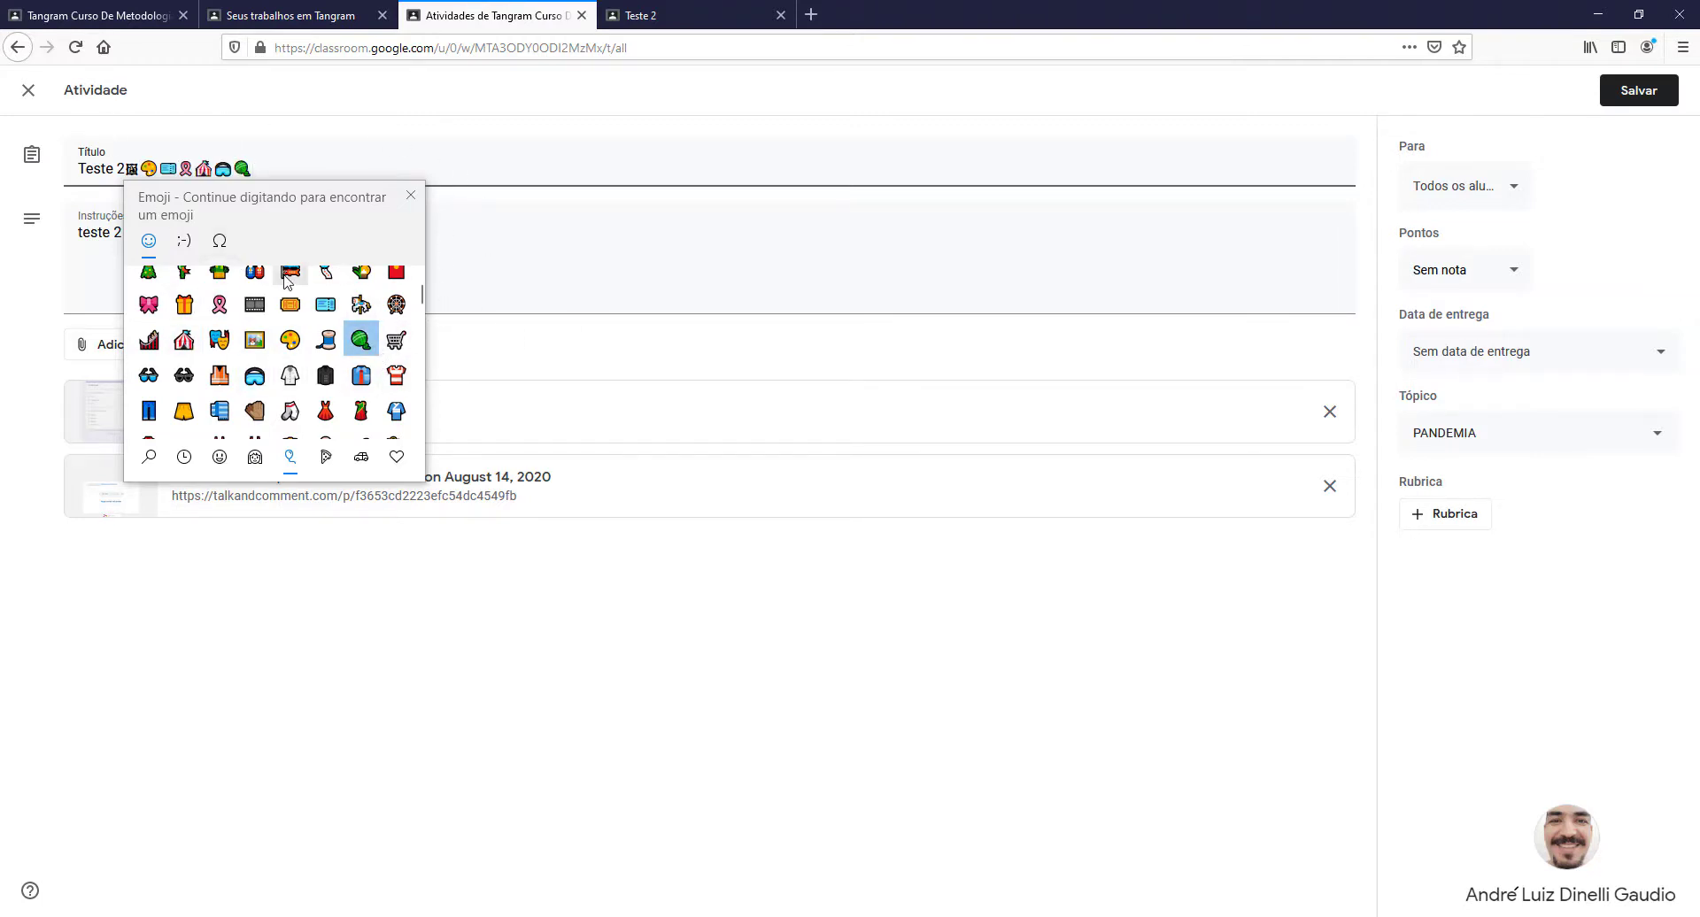
click(426, 167)
right_click(395, 168)
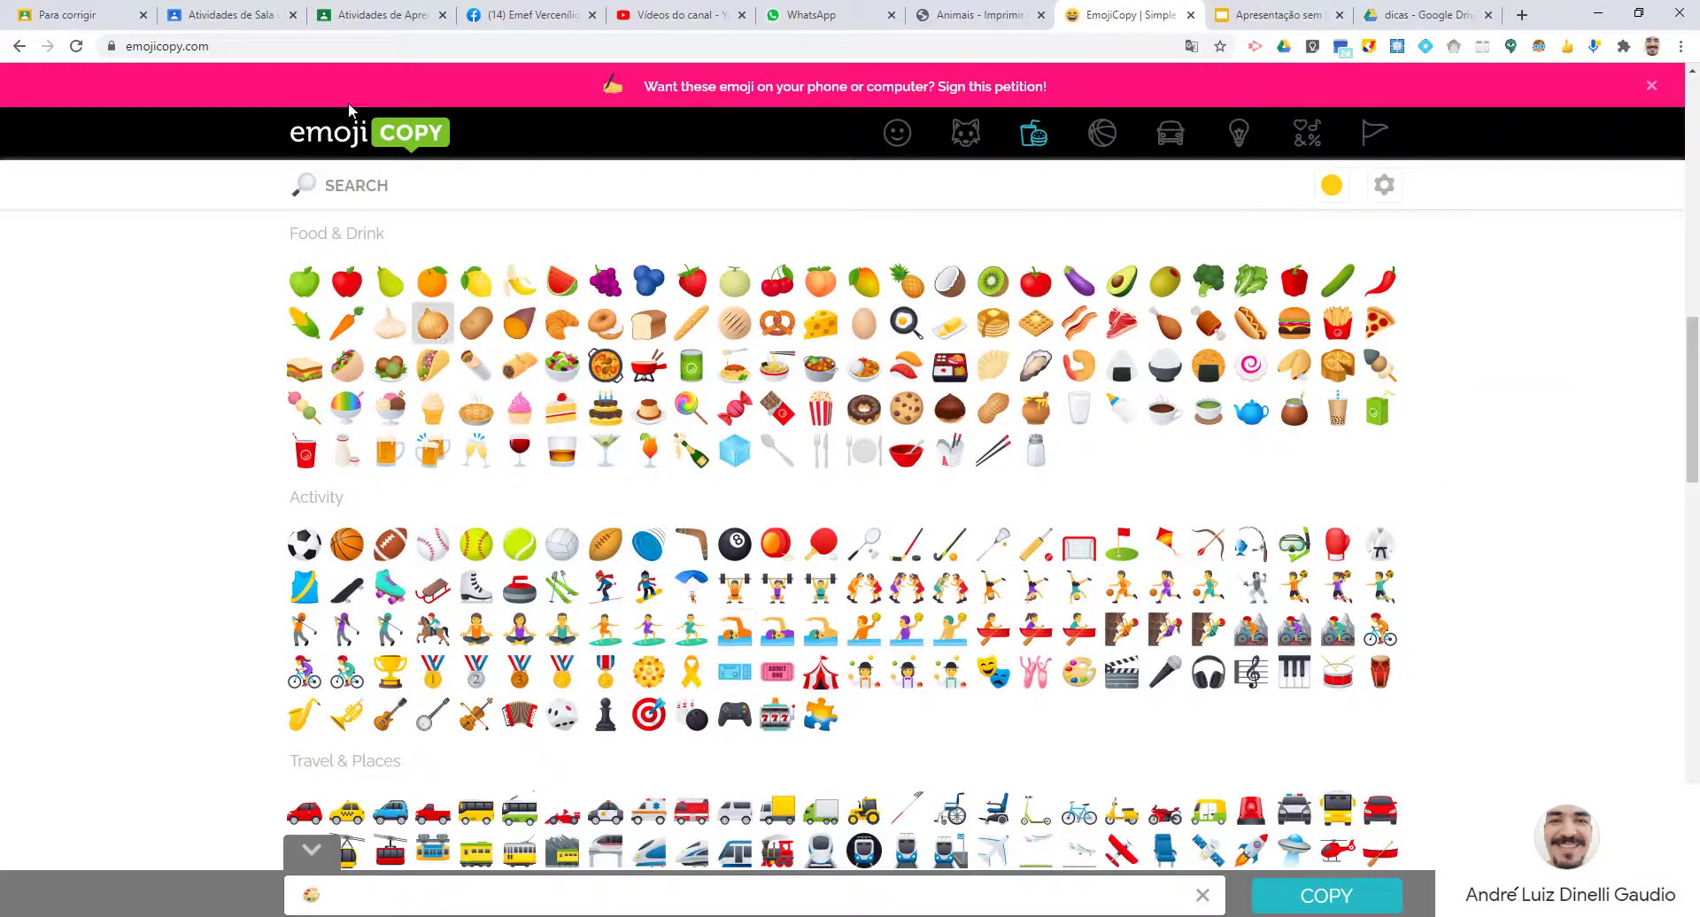
- Return from Para corrigir to 7º Ano A M - Matutino, open its Atividades page, and view the creation options, including Tópico
click(124, 8)
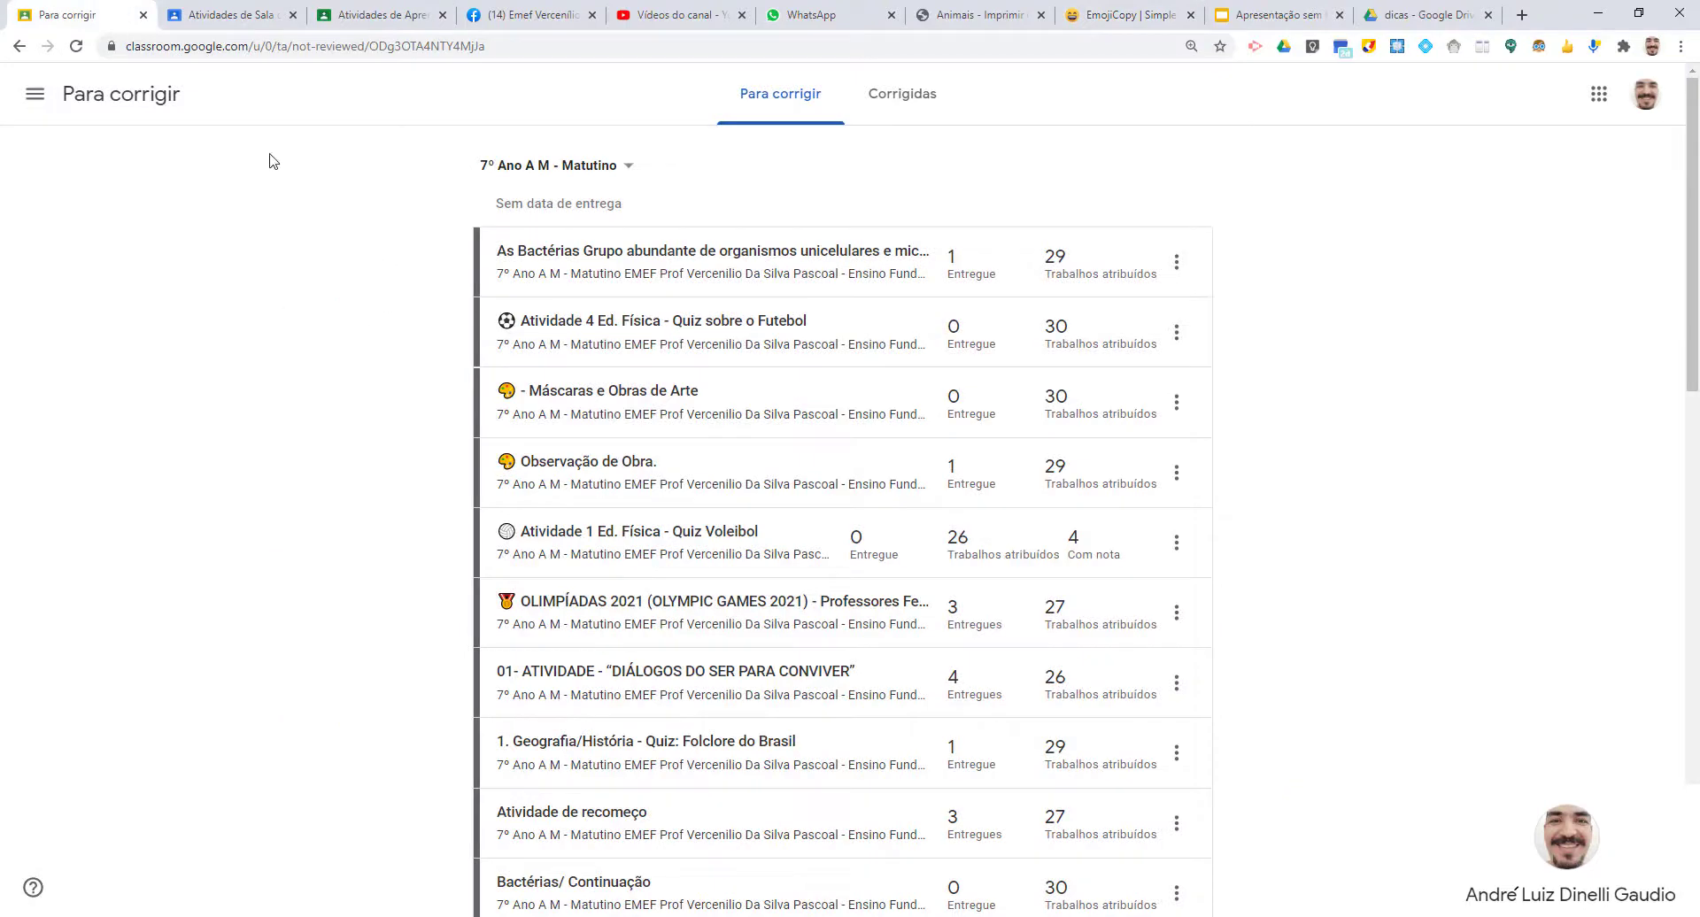
click(24, 51)
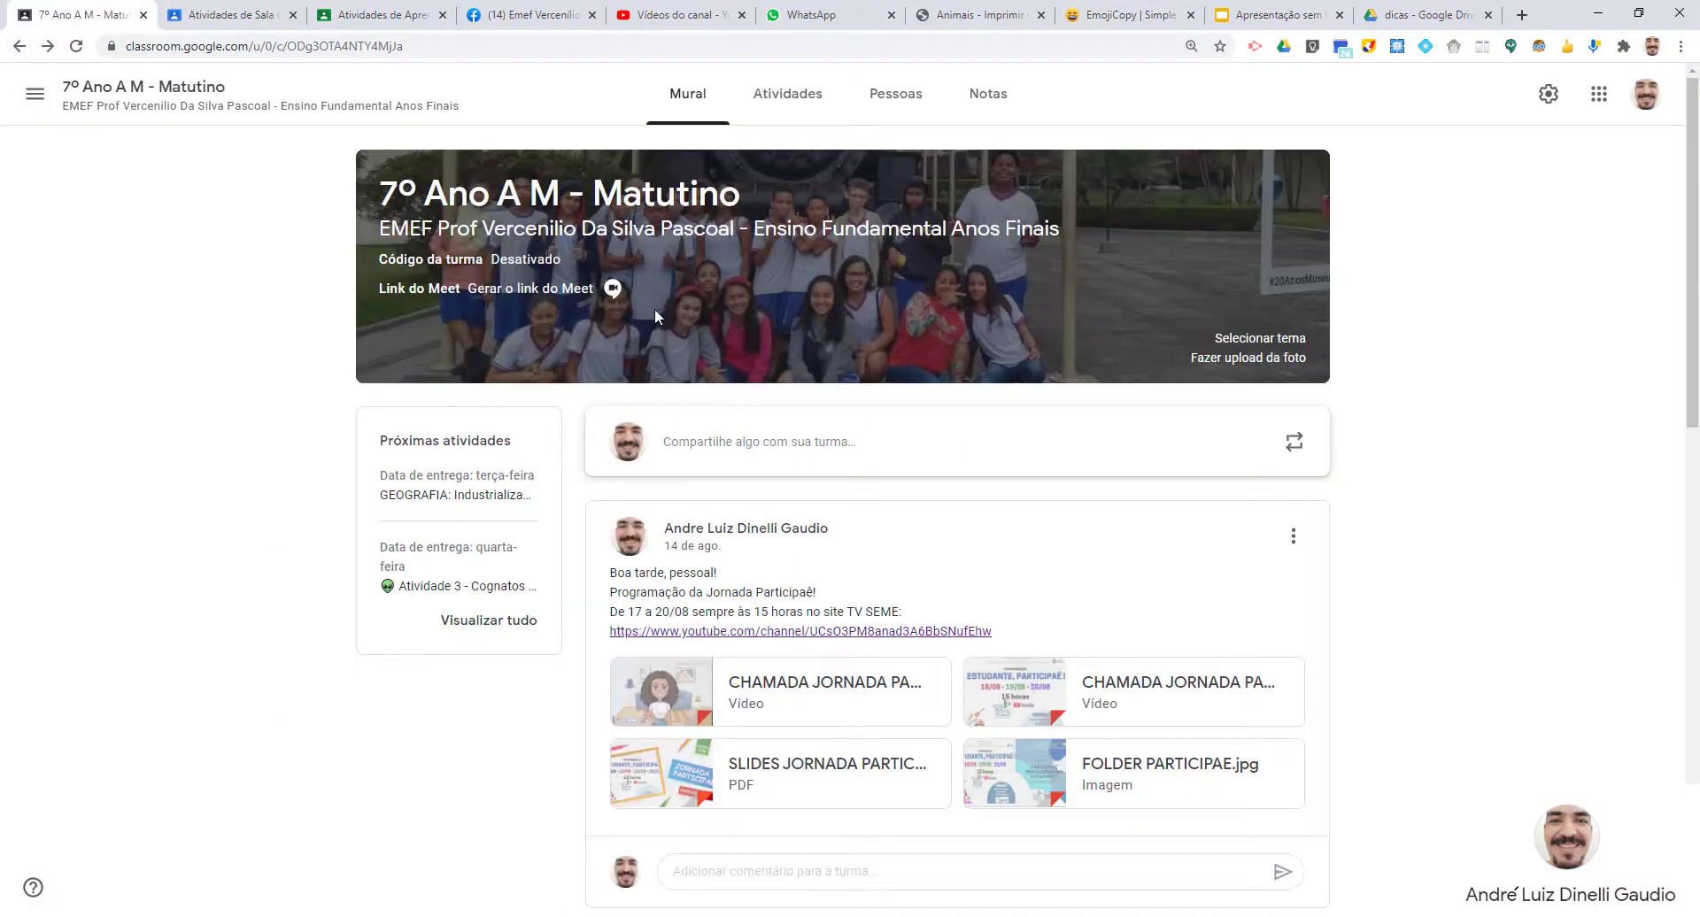
click(797, 98)
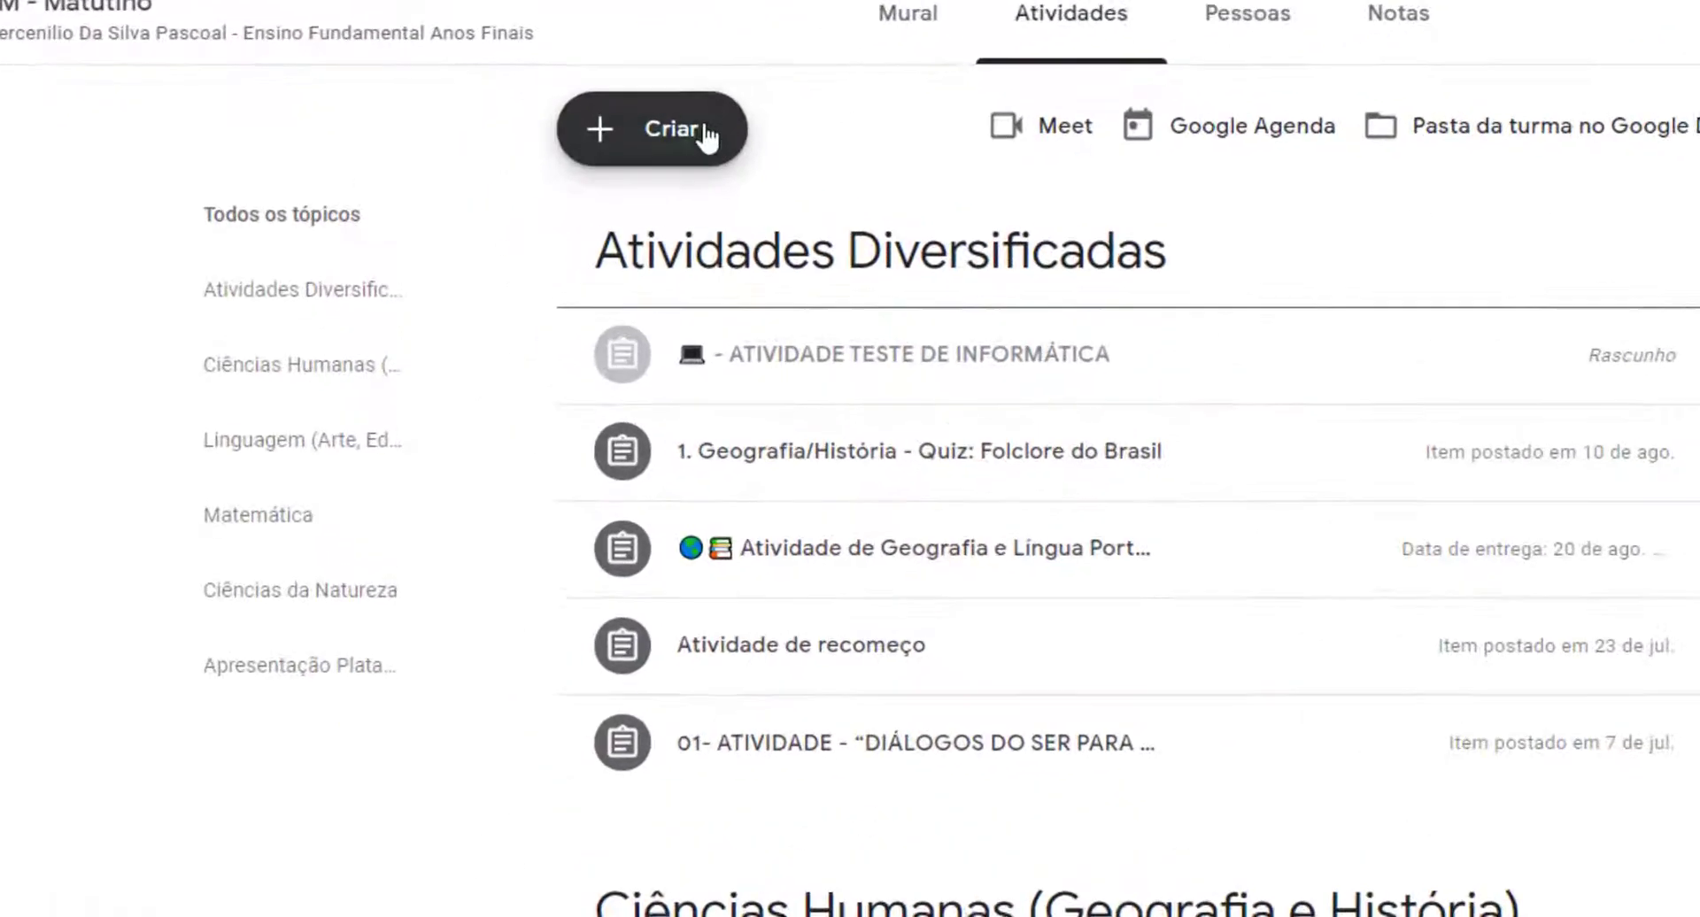
click(561, 166)
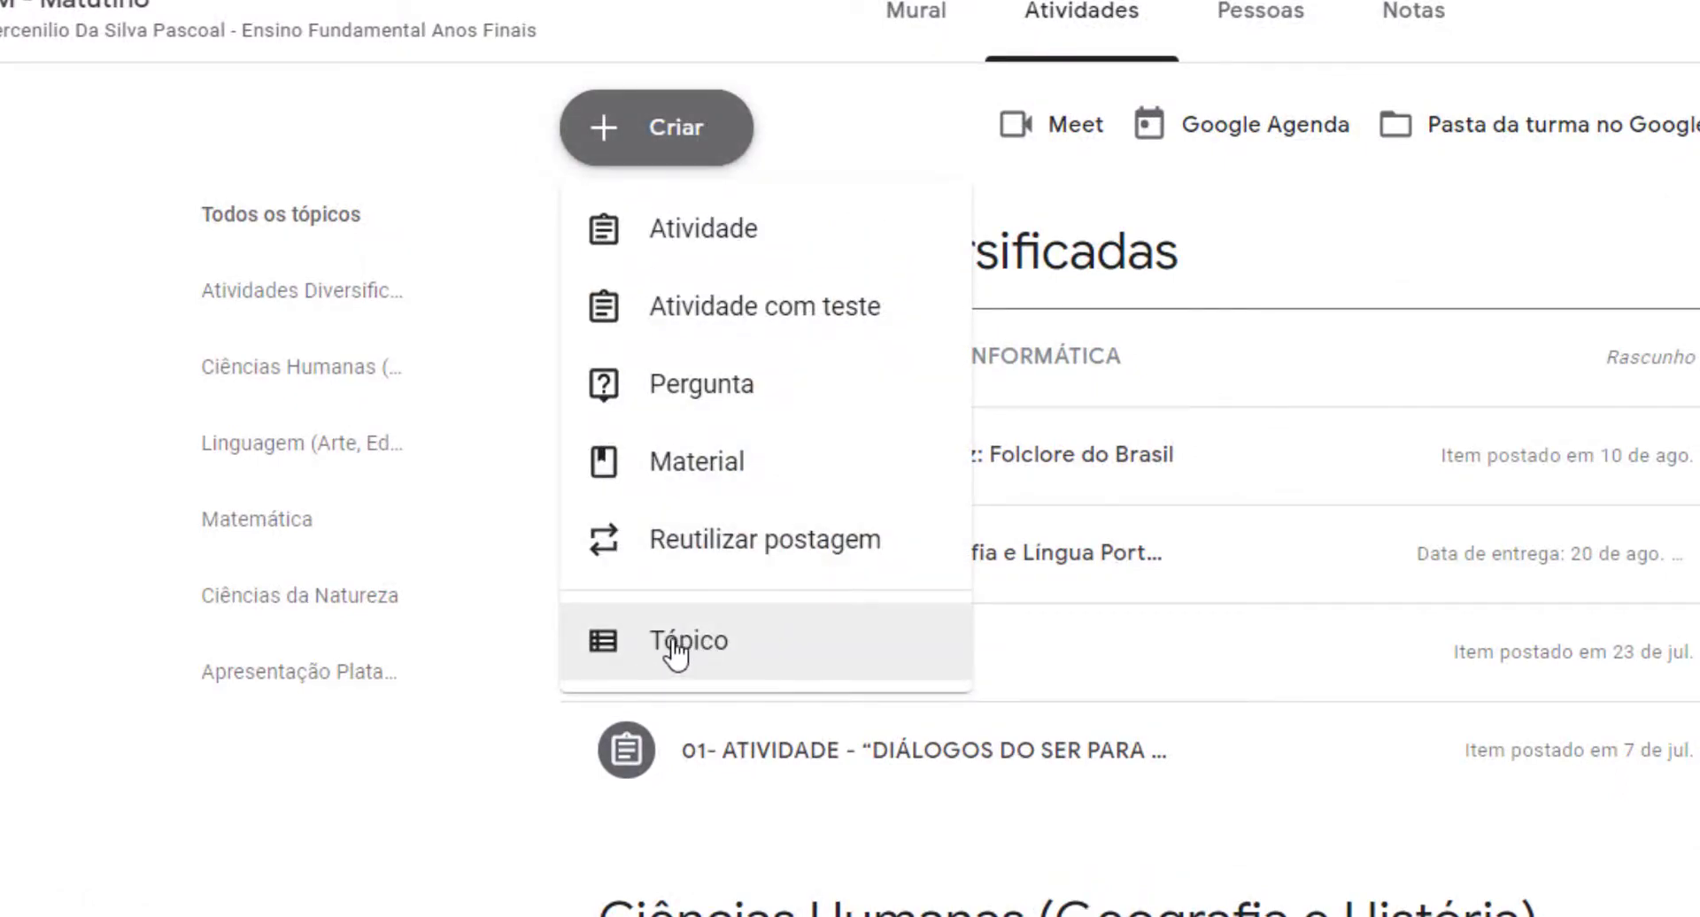
click(1395, 329)
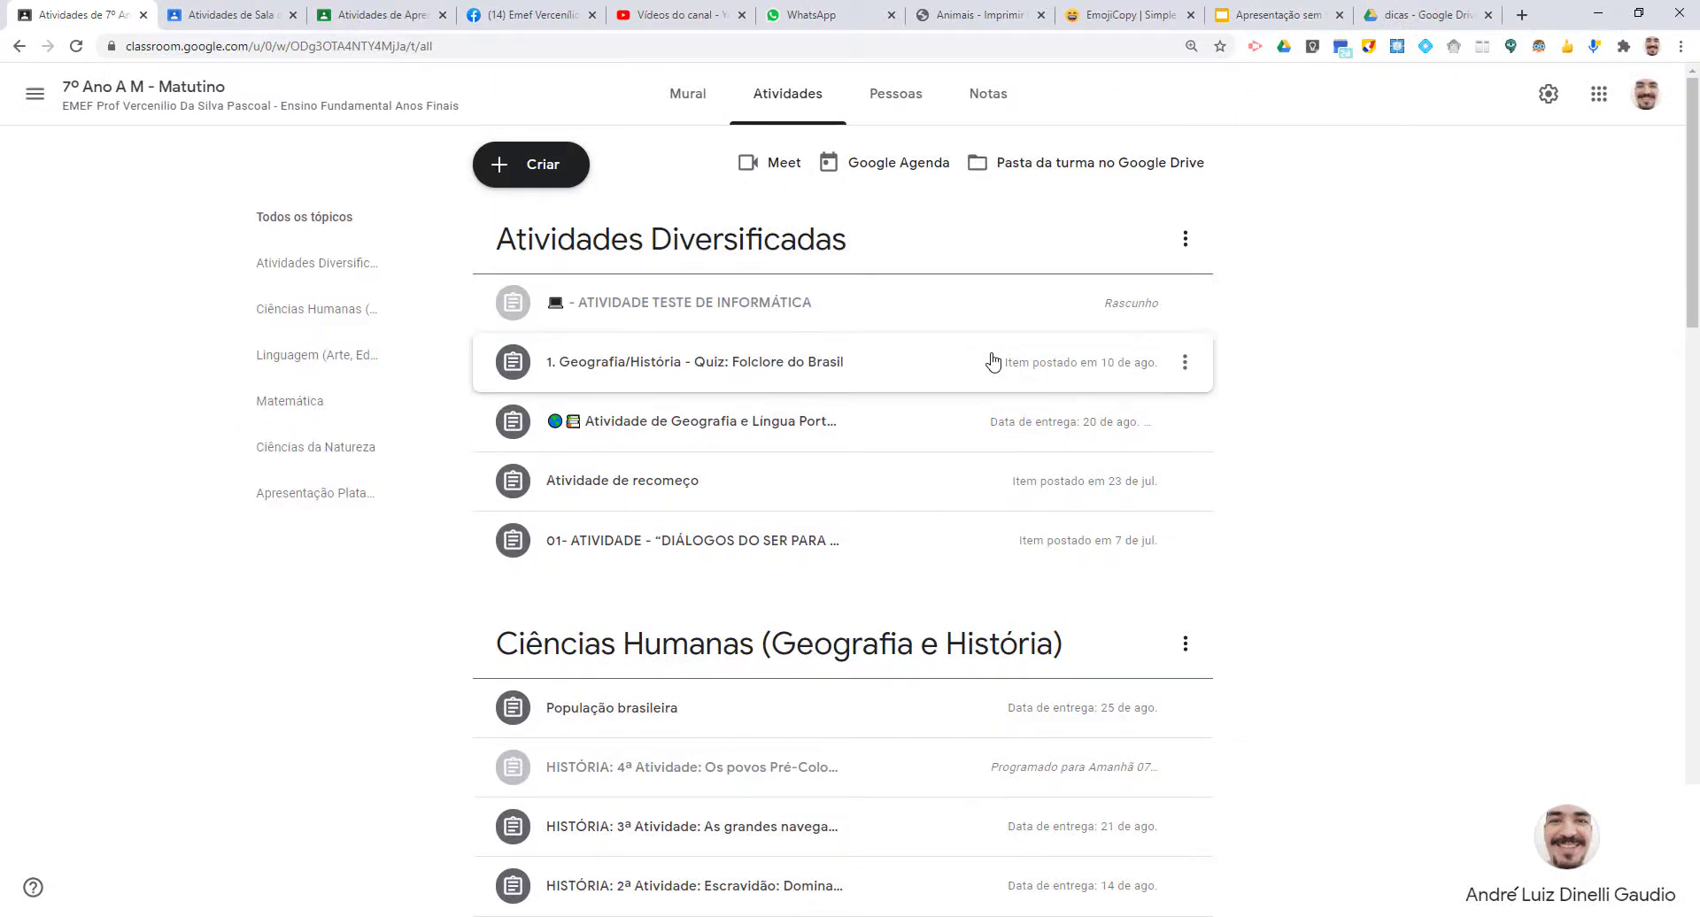